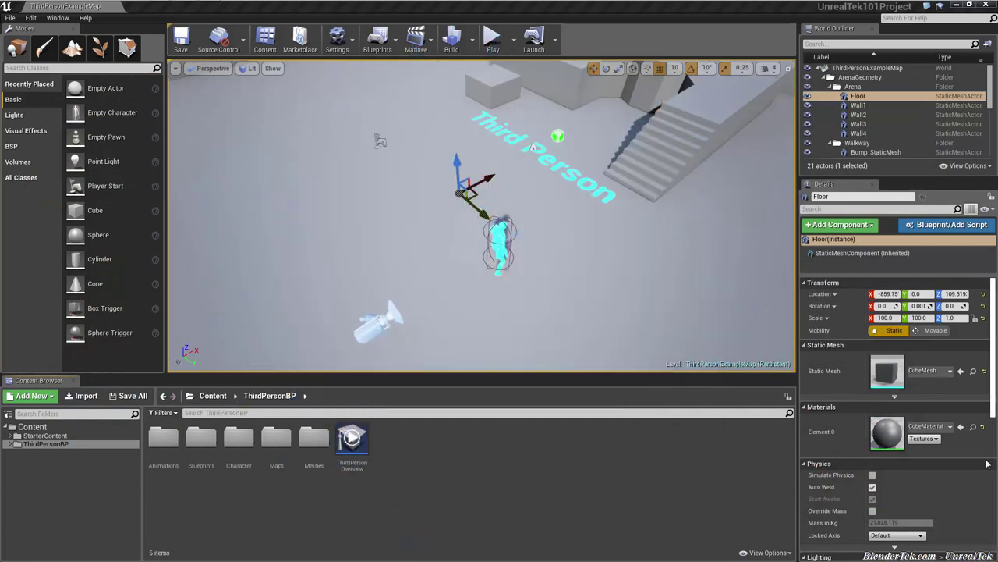
# Step: Create an Actor-based blueprint named Base_Box in ThirdPersonBP and save it
pyautogui.rightClick(392, 450)
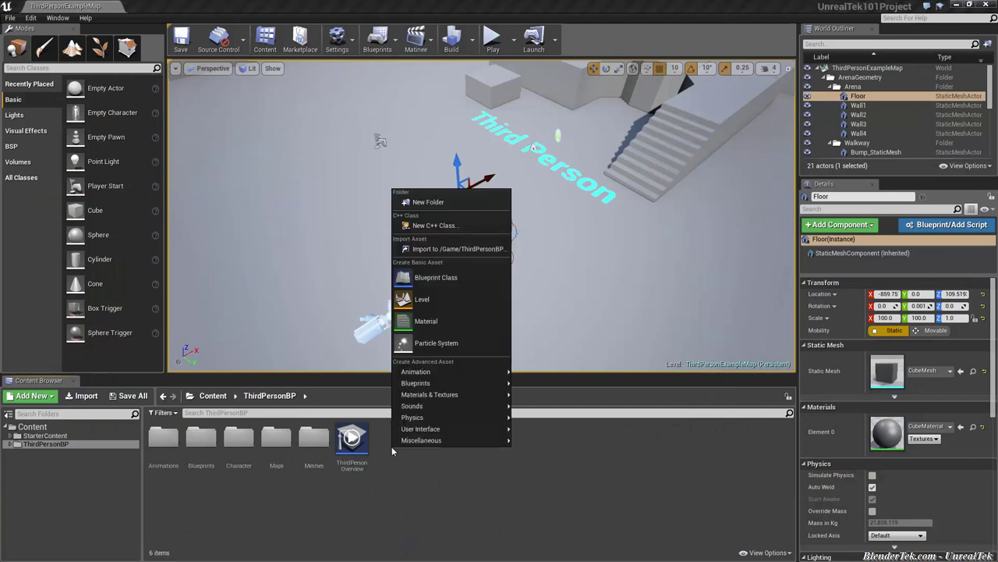
pyautogui.click(468, 285)
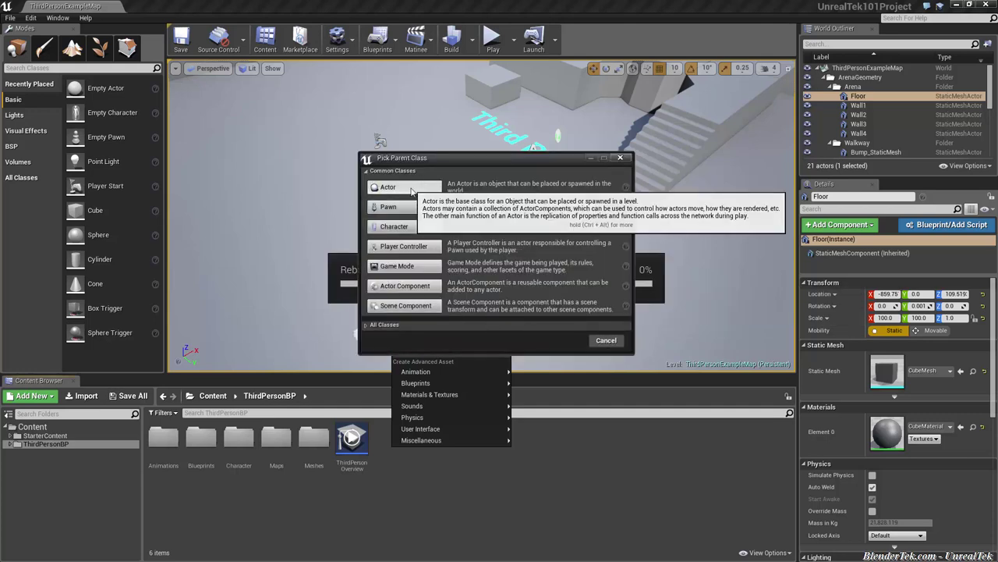
pyautogui.click(404, 187)
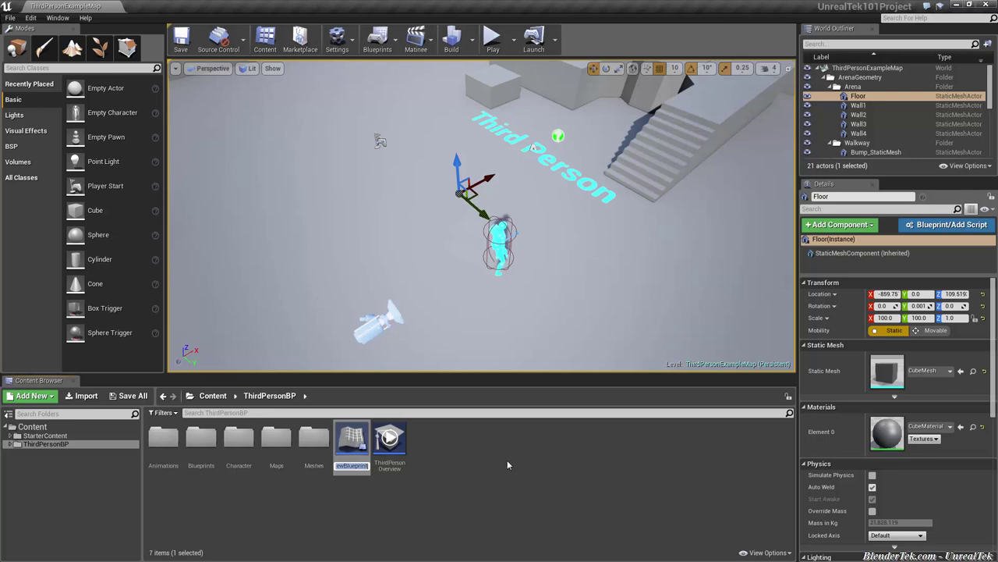
pyautogui.press('BackSpace')
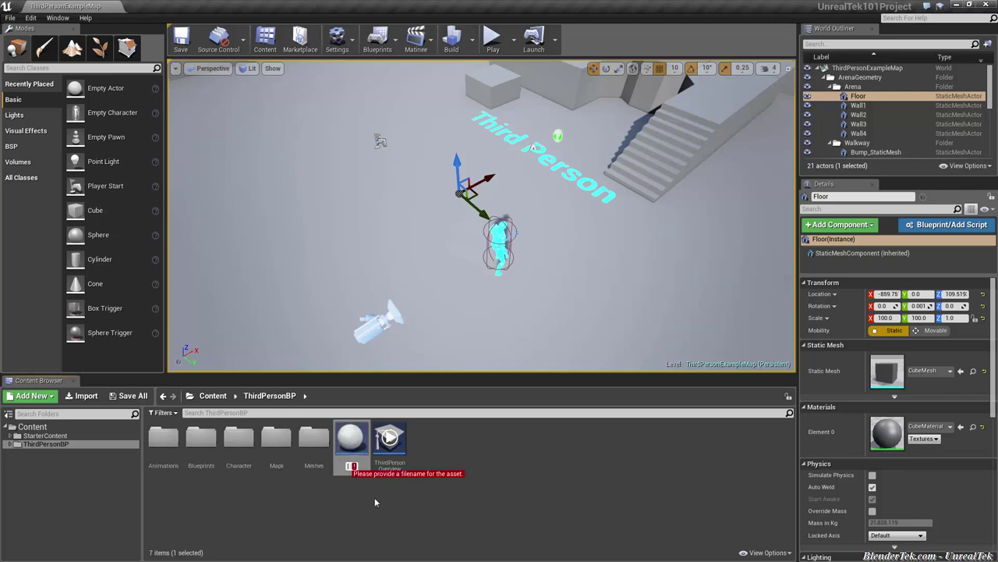
pyautogui.write('Base')
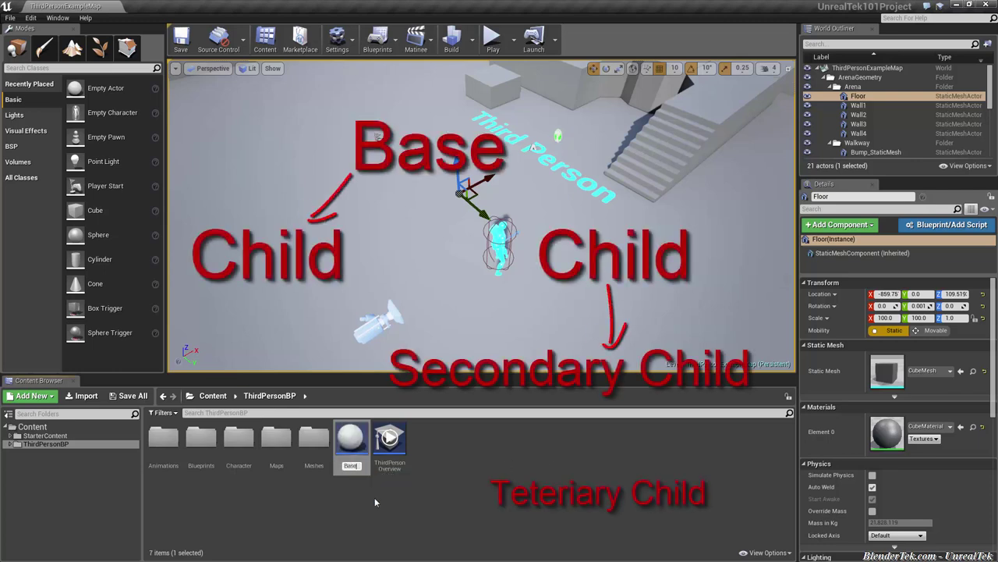
pyautogui.write('_Box')
pyautogui.press('Return')
pyautogui.hotkey('ctrl', 's')
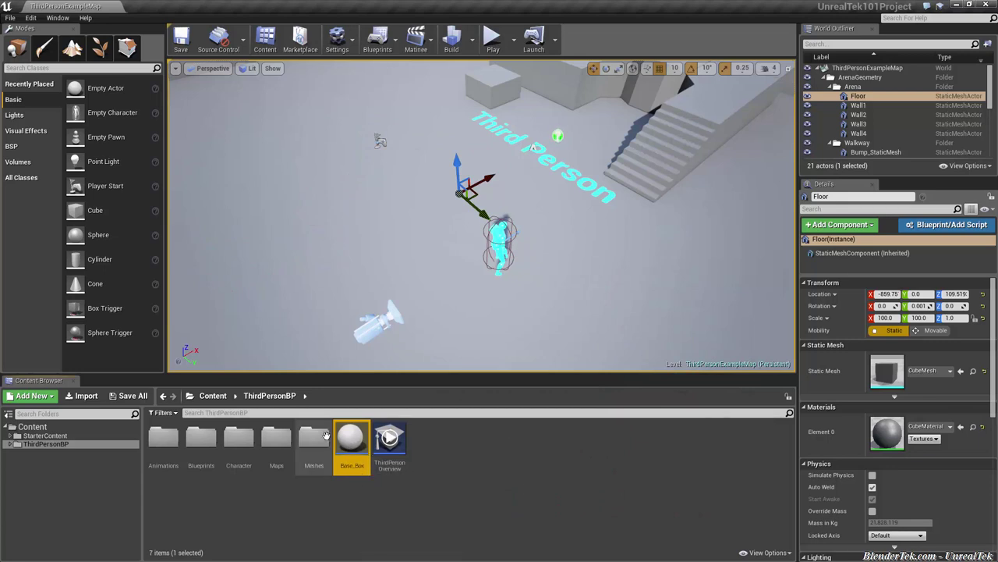
# Step: Open Base_Box and add a Static Mesh component
pyautogui.doubleClick(355, 440)
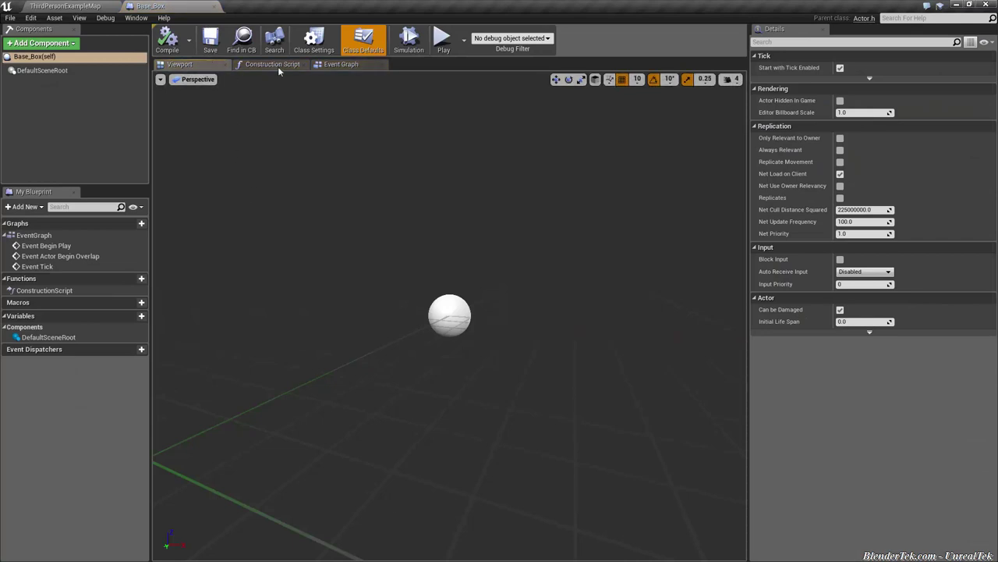
pyautogui.click(459, 312)
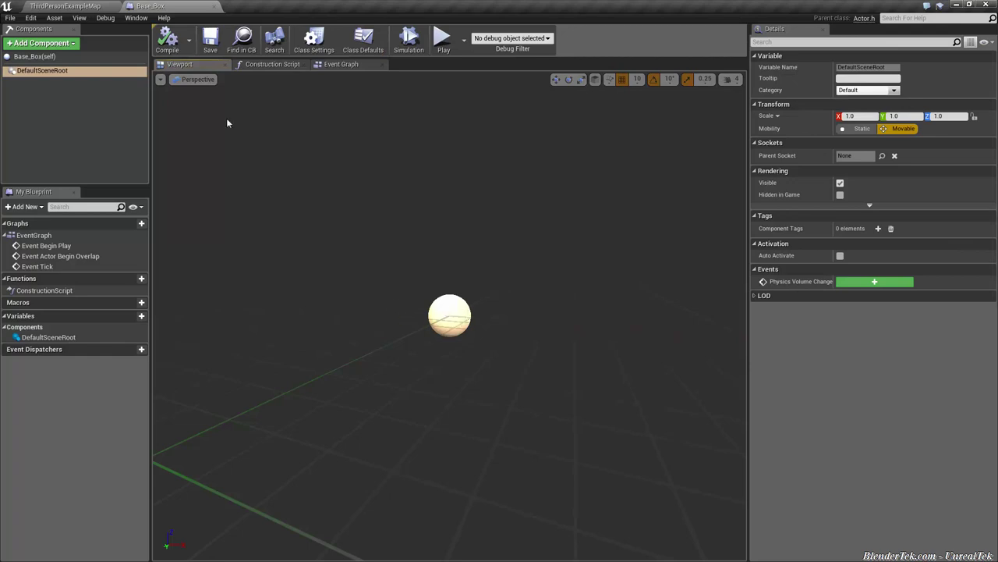
pyautogui.click(62, 44)
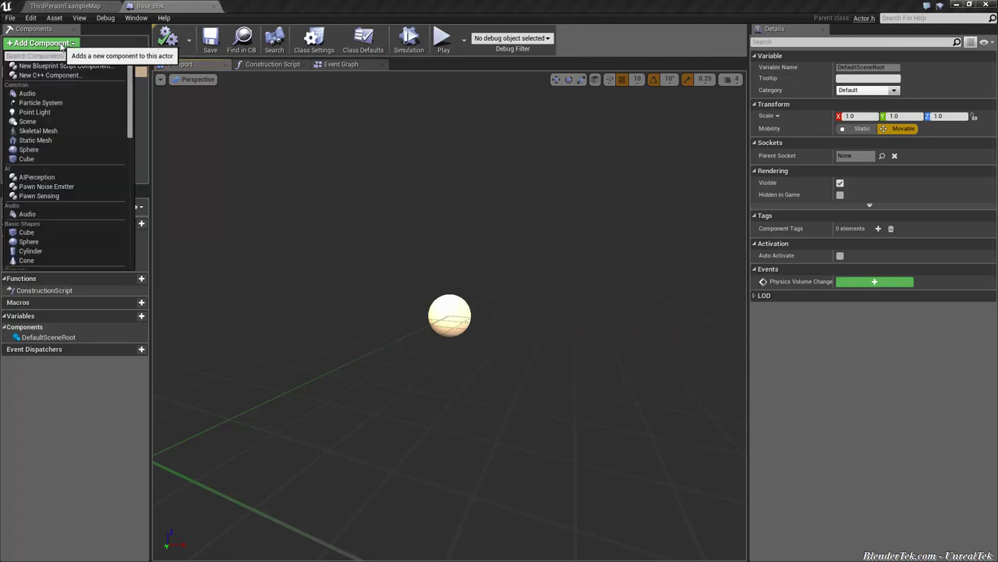
pyautogui.click(72, 140)
# Step: Browse the static mesh list and close it, leaving the mesh as None
pyautogui.click(900, 169)
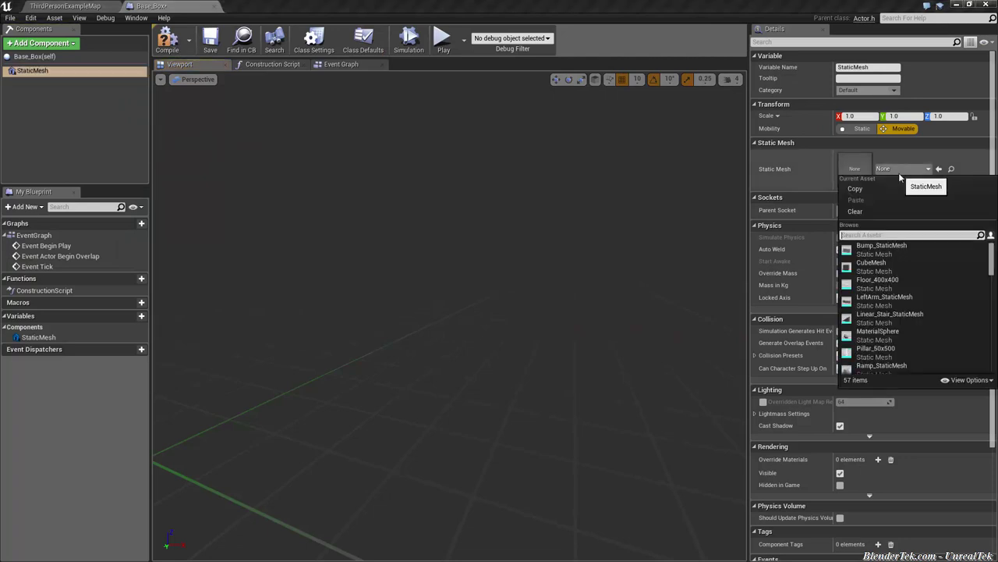
pyautogui.scroll(-3, 921, 269)
pyautogui.scroll(-3, 921, 269)
pyautogui.scroll(-3, 921, 269)
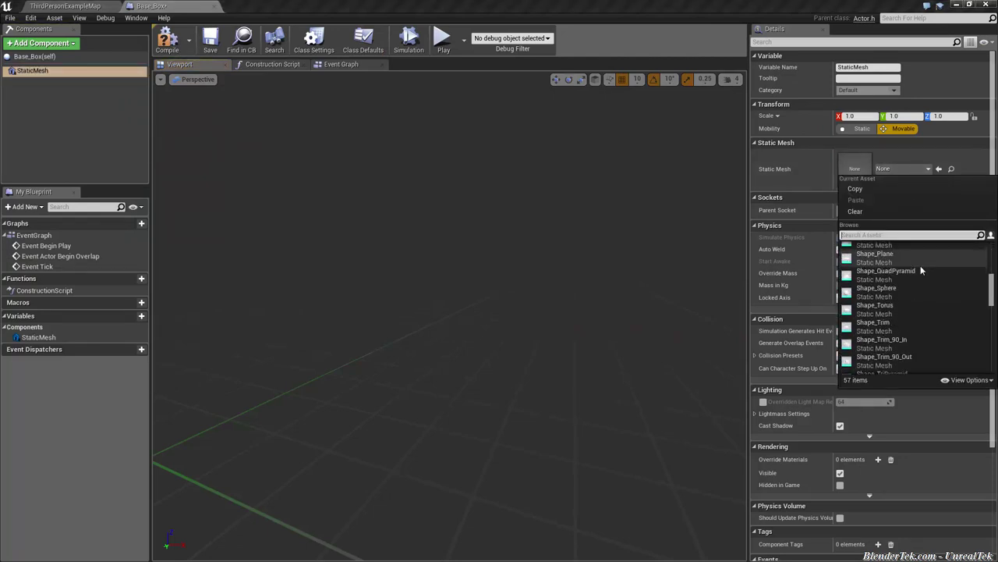
pyautogui.click(288, 71)
pyautogui.click(289, 67)
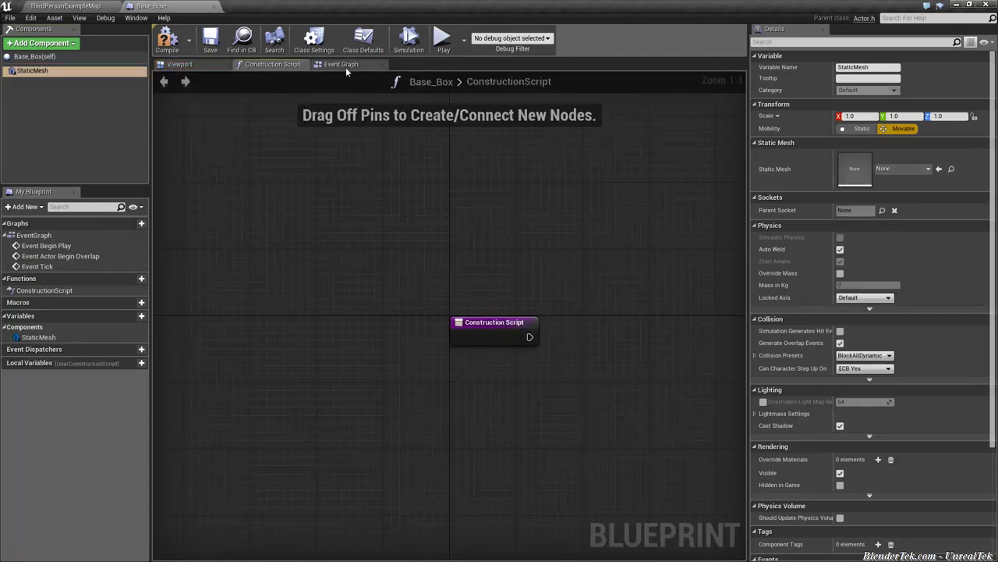
pyautogui.click(343, 65)
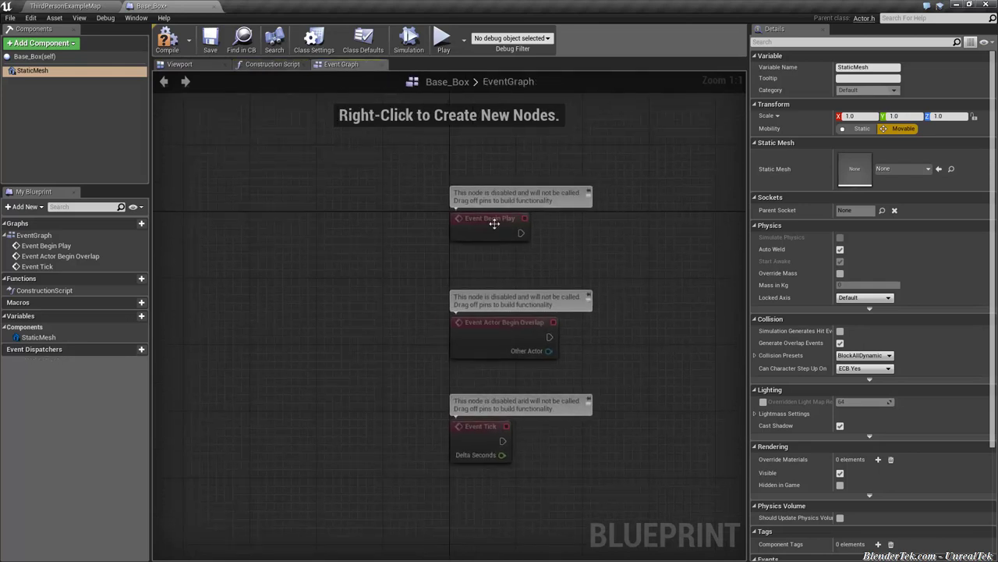
pyautogui.click(282, 67)
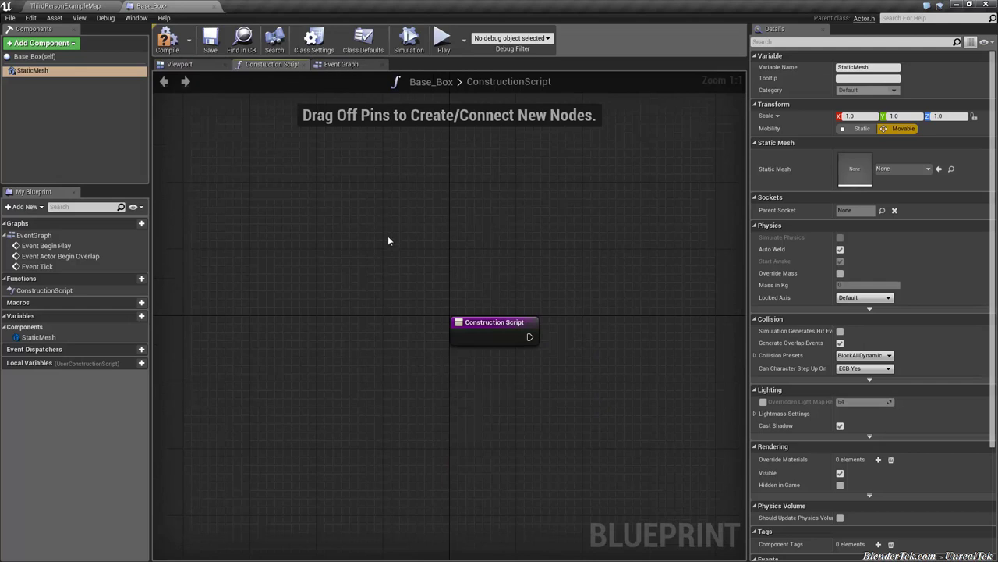
pyautogui.moveTo(513, 269); pyautogui.dragTo(362, 227, button='right')
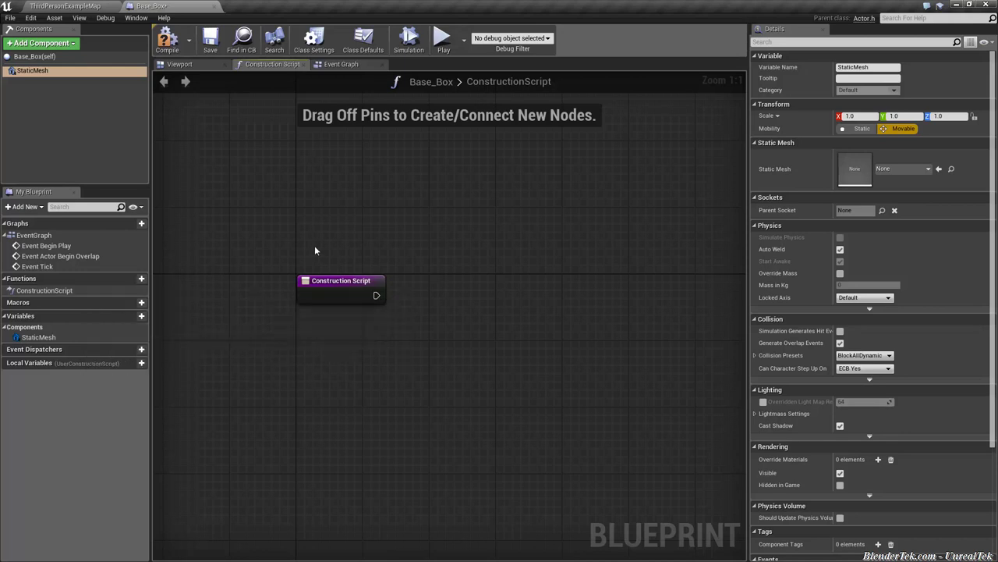
pyautogui.moveTo(315, 250); pyautogui.dragTo(192, 184, button='right')
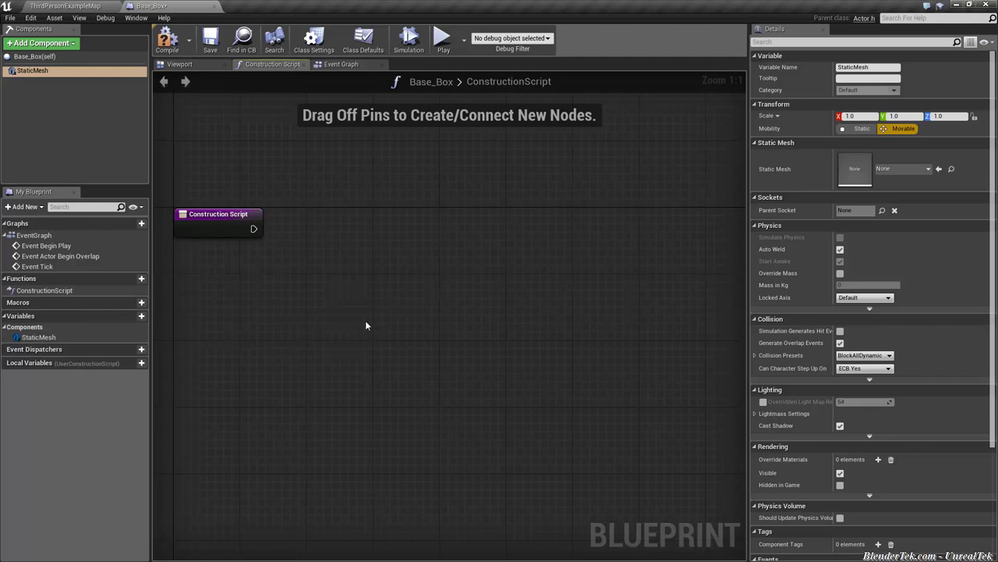
pyautogui.click(224, 231)
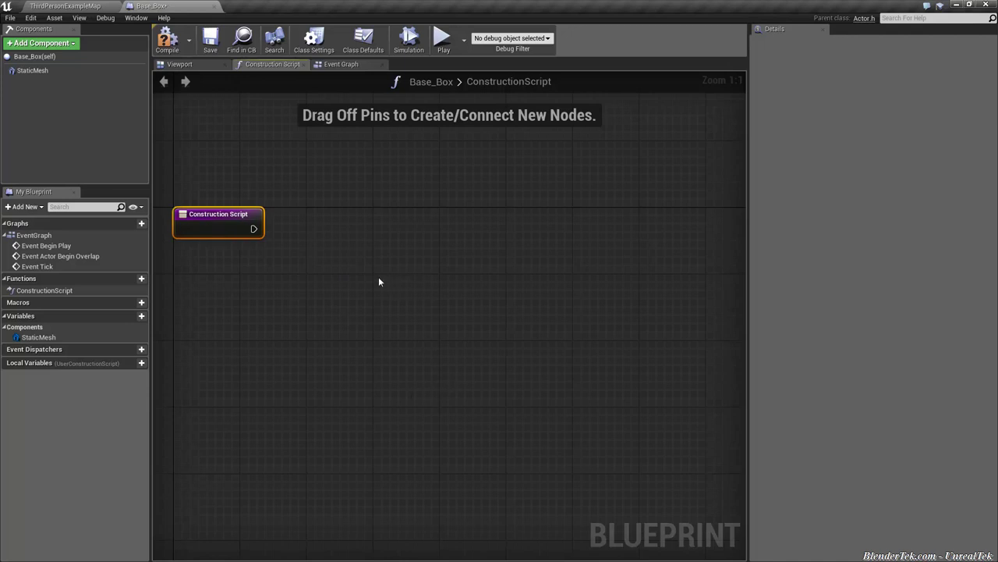
pyautogui.click(374, 207)
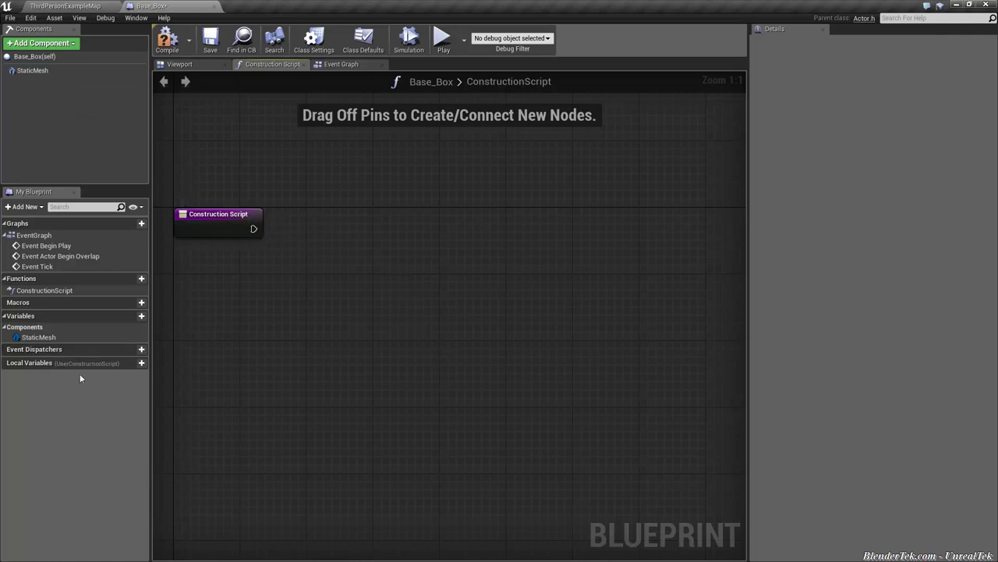
pyautogui.moveTo(254, 228)
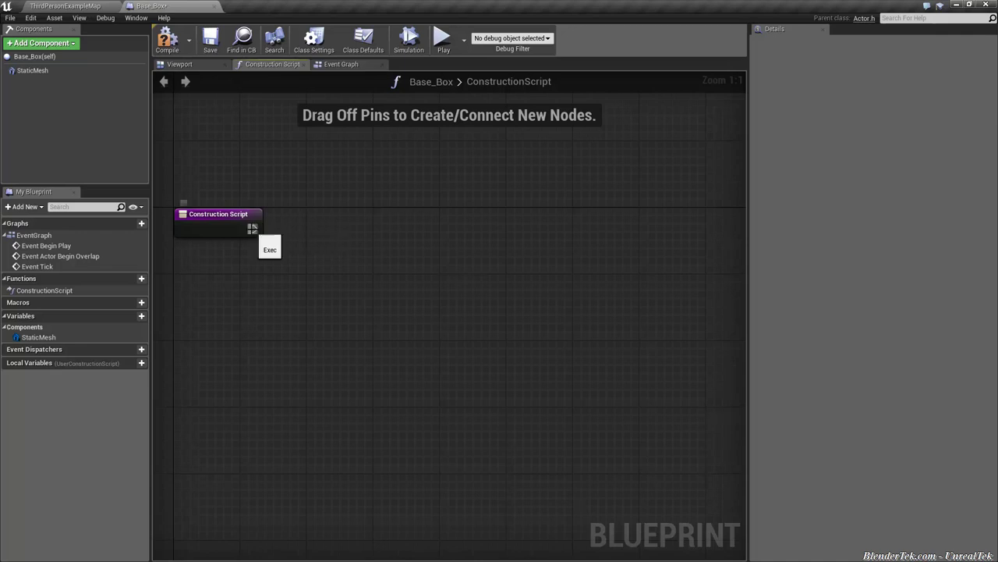
# Step: Add a Set Static Mesh node wired after the Construction Script node
pyautogui.moveTo(253, 229); pyautogui.dragTo(303, 228)
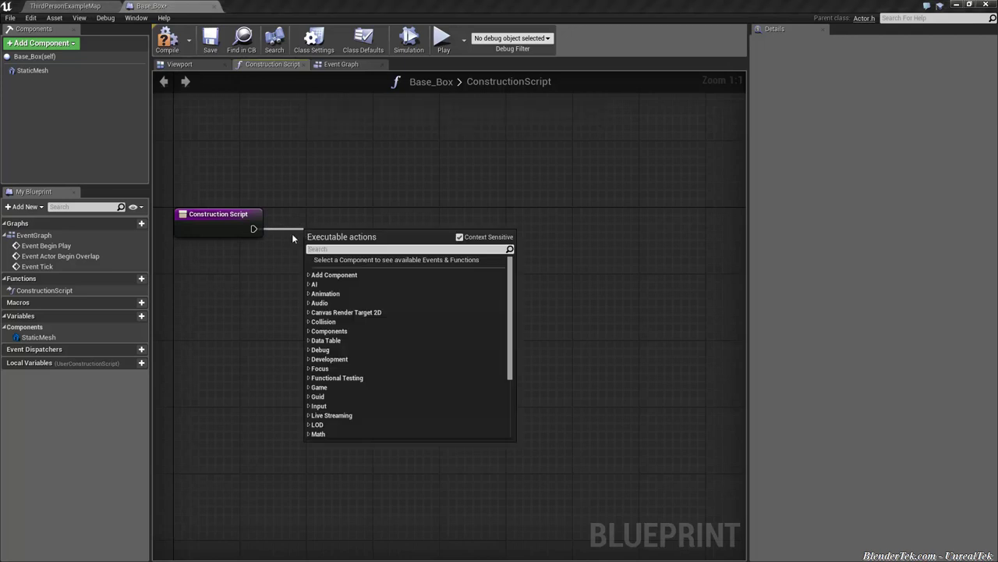
pyautogui.write('set static')
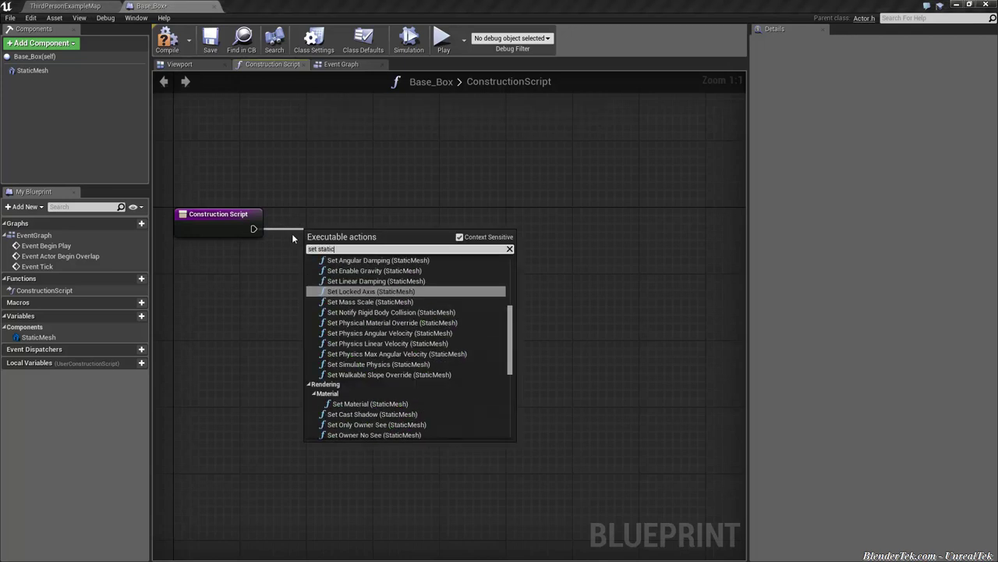
pyautogui.write(' mesh')
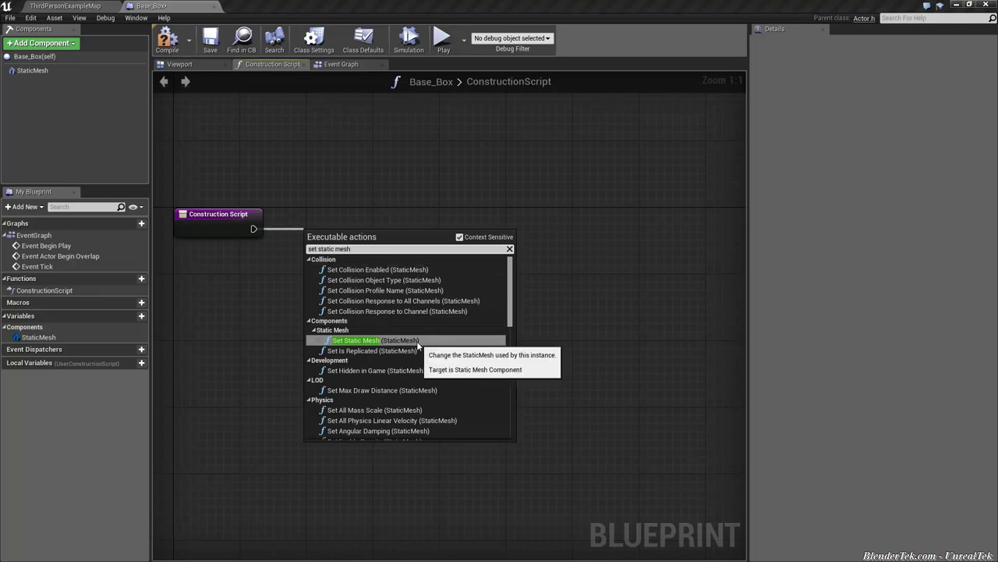
pyautogui.click(458, 238)
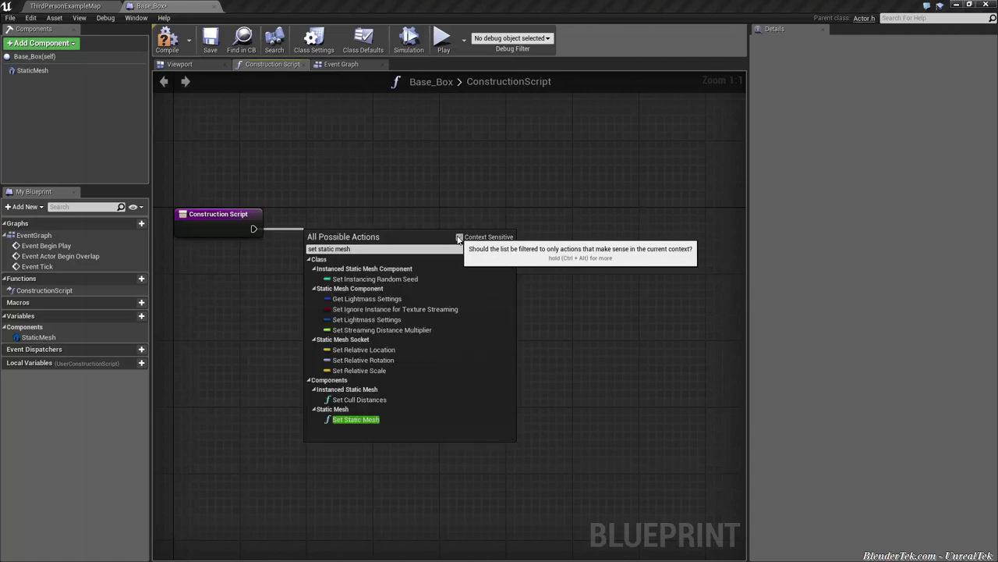
pyautogui.click(355, 422)
pyautogui.moveTo(364, 251)
pyautogui.mouseDown()
pyautogui.moveTo(358, 222)
pyautogui.moveTo(385, 244)
pyautogui.mouseUp()
pyautogui.click(341, 450)
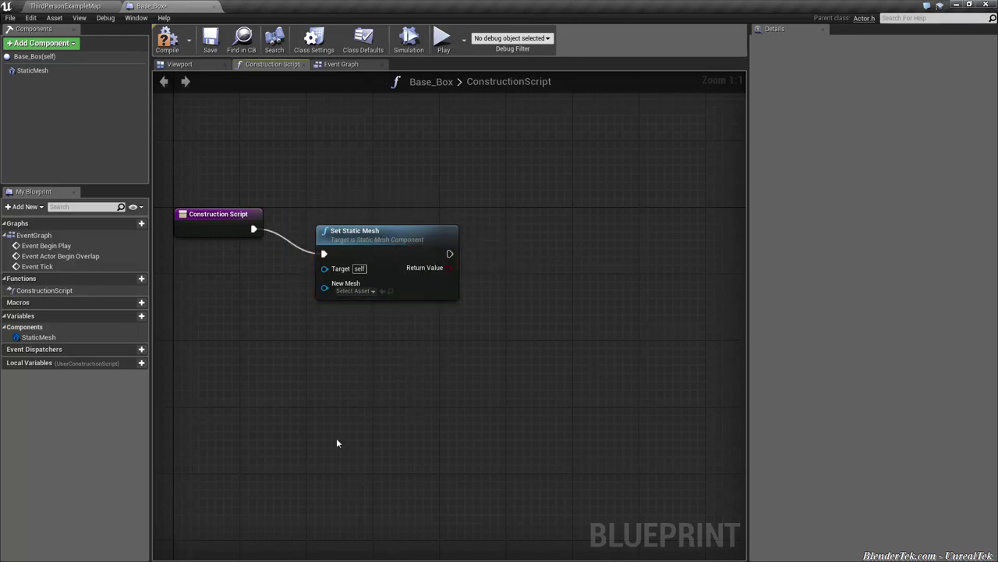
pyautogui.click(373, 243)
pyautogui.click(220, 221)
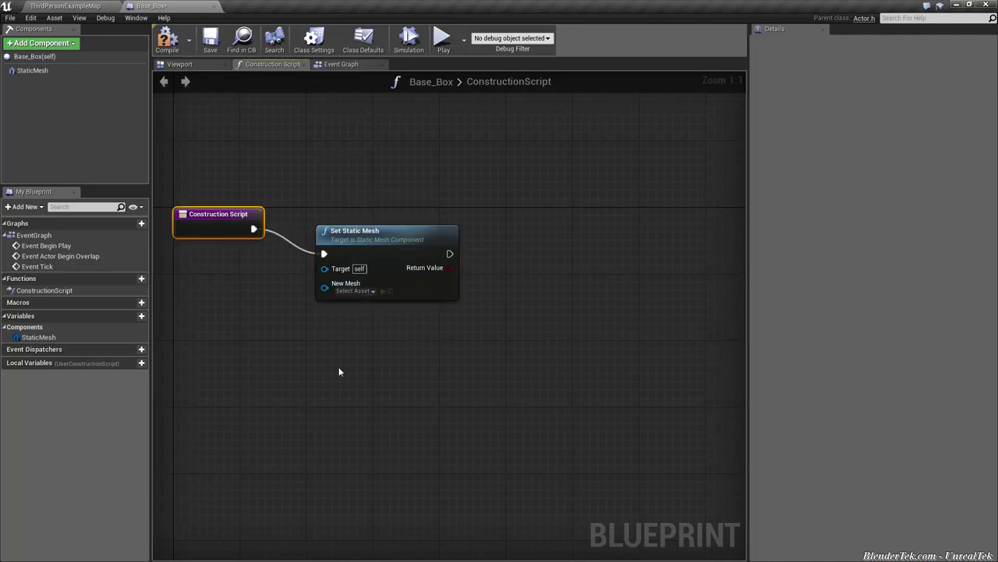
pyautogui.click(264, 391)
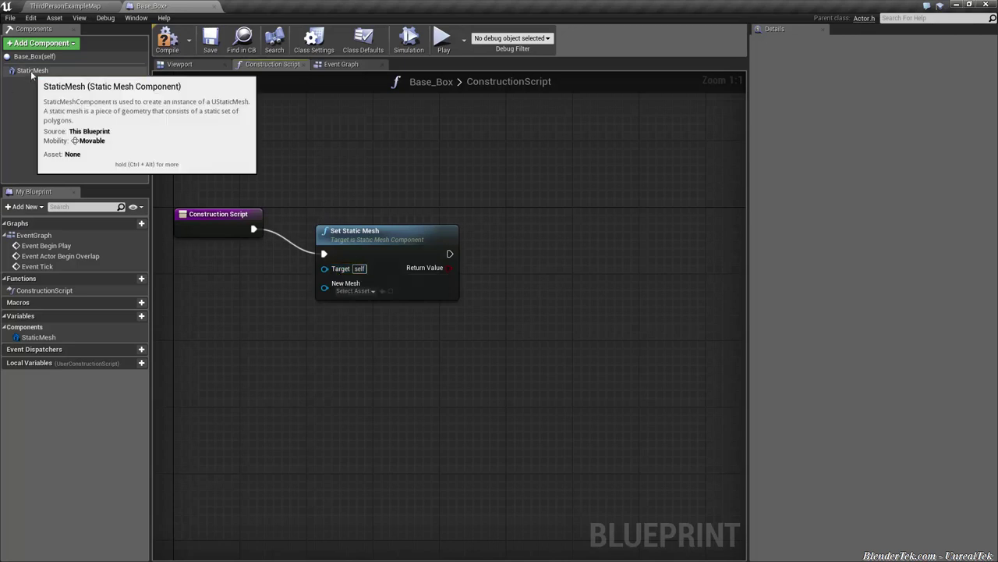
# Step: Connect the mesh component to Target and rename it Box Mesh
pyautogui.moveTo(32, 71); pyautogui.dragTo(341, 275)
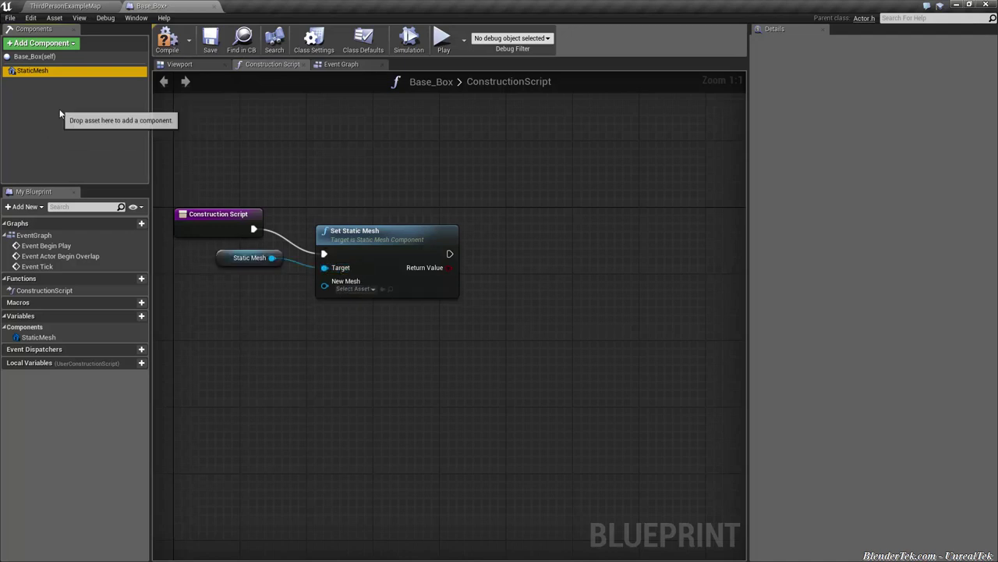
pyautogui.press('F2')
pyautogui.write('Box MEs')
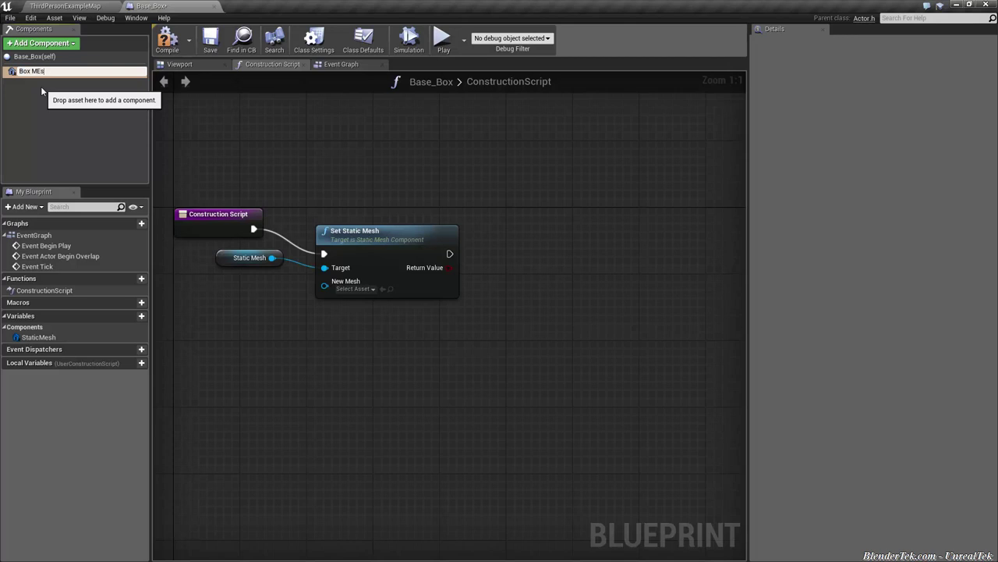
pyautogui.write('h')
pyautogui.press('Return')
pyautogui.click(268, 345)
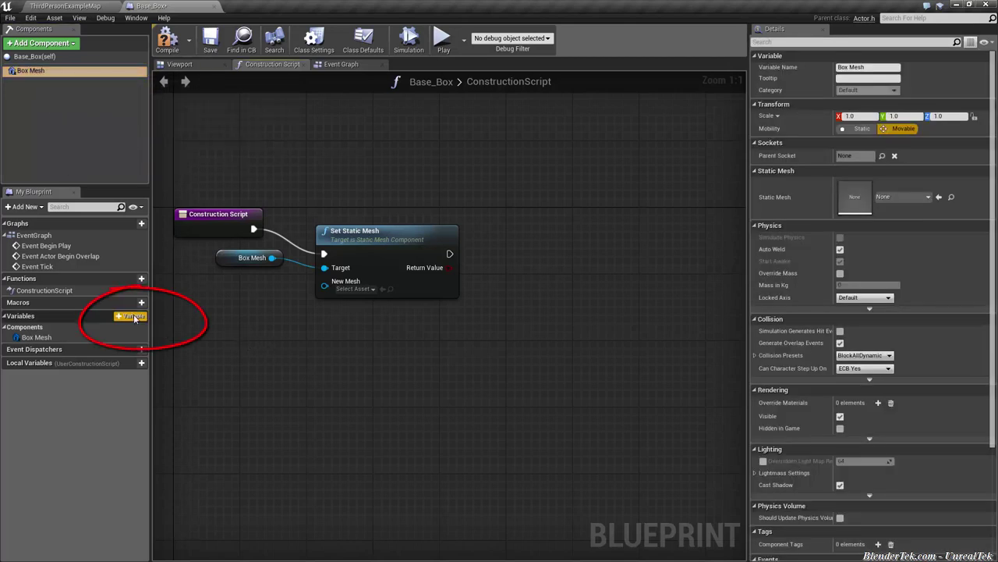
# Step: Create a Static Mesh variable named BoxMeshToShow
pyautogui.click(138, 318)
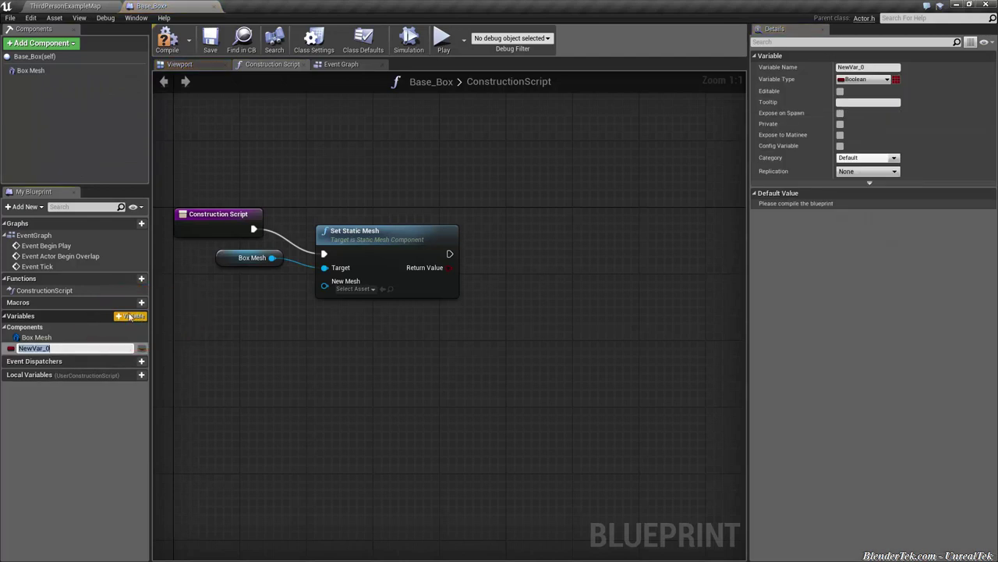
pyautogui.write('BoxMeshToShow')
pyautogui.press('Return')
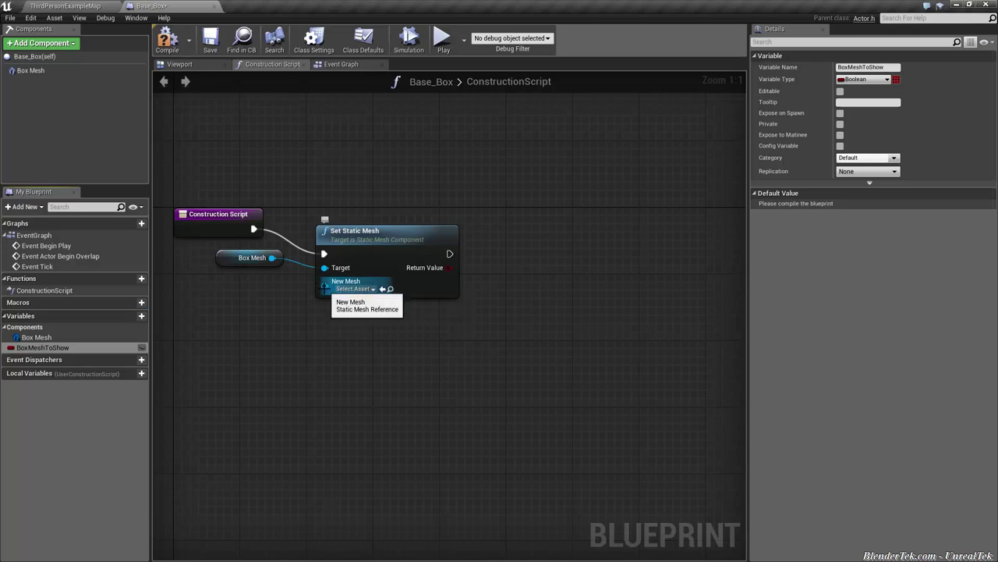
pyautogui.click(87, 348)
pyautogui.click(875, 80)
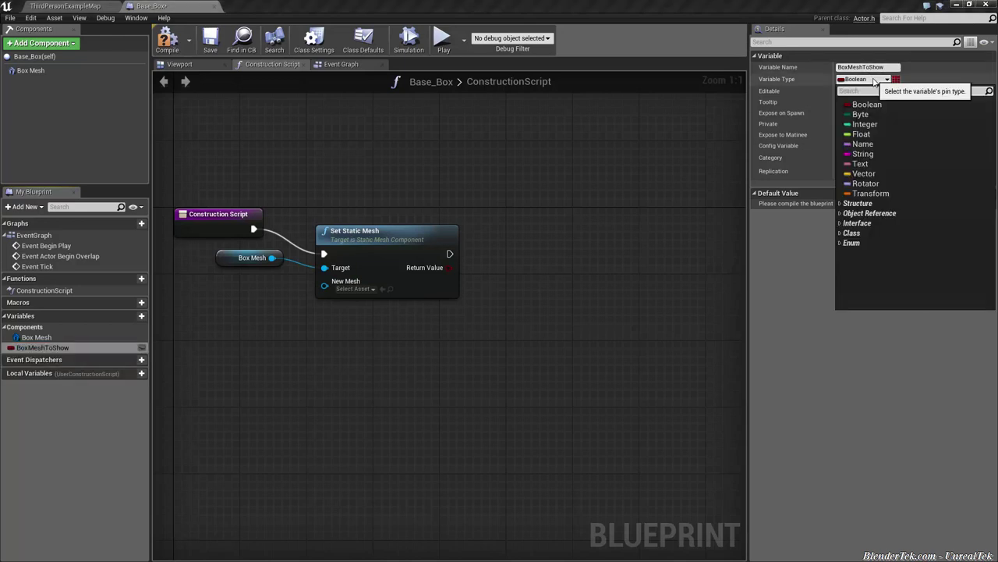
pyautogui.write('static mesh')
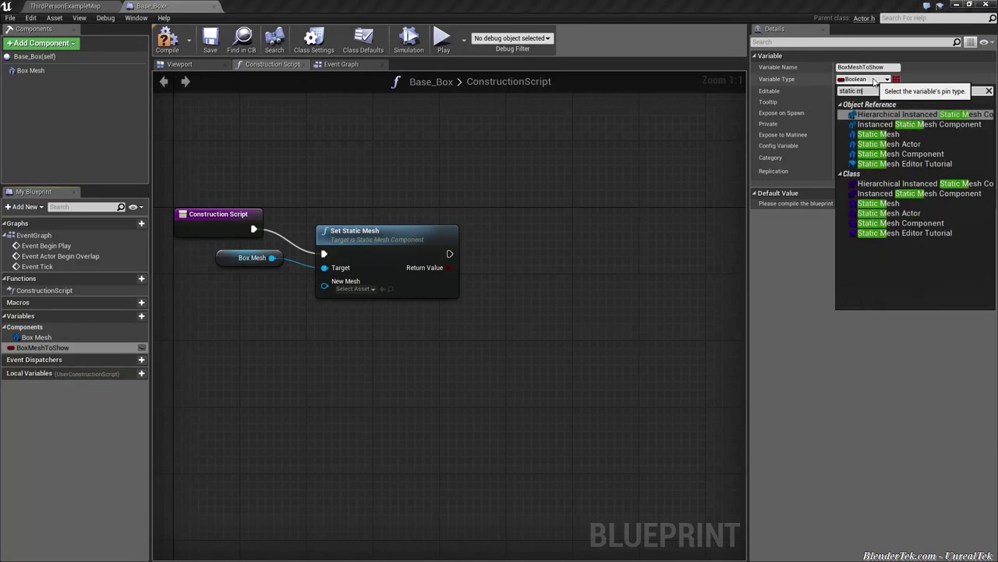
pyautogui.click(921, 136)
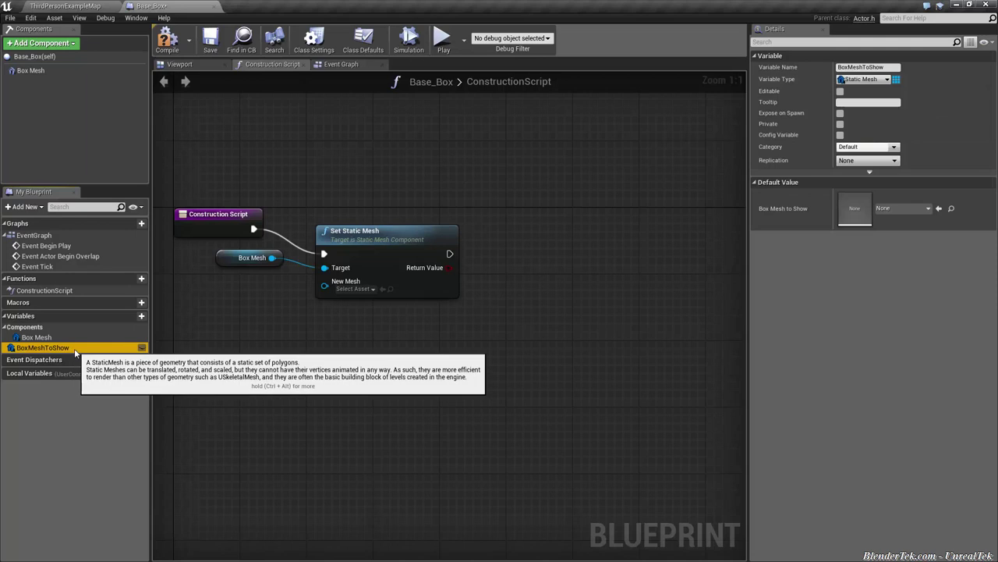
# Step: Connect BoxMeshToShow to the New Mesh input of Set Static Mesh
pyautogui.moveTo(76, 354)
pyautogui.mouseDown()
pyautogui.moveTo(325, 290)
pyautogui.moveTo(285, 292)
pyautogui.mouseUp()
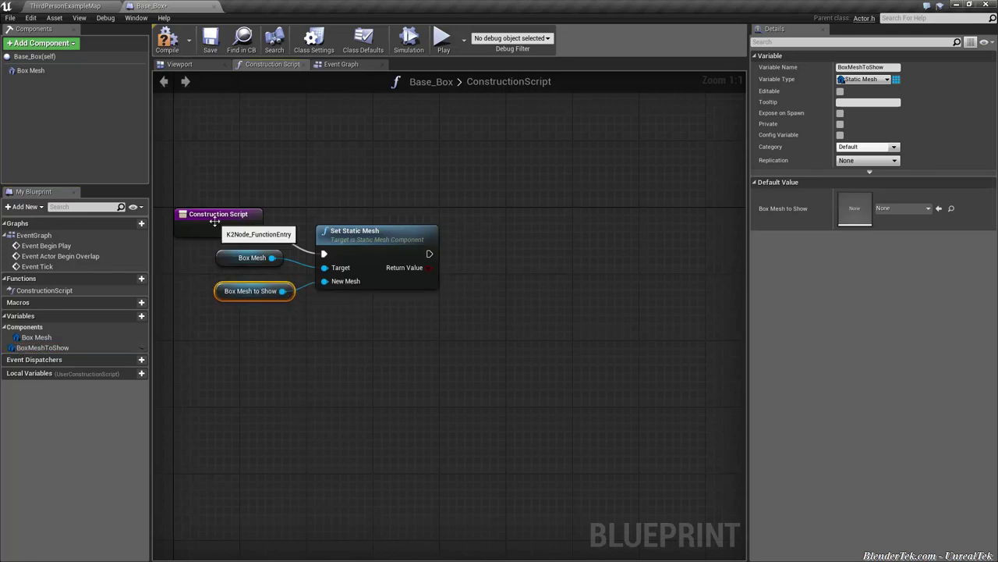
pyautogui.click(358, 259)
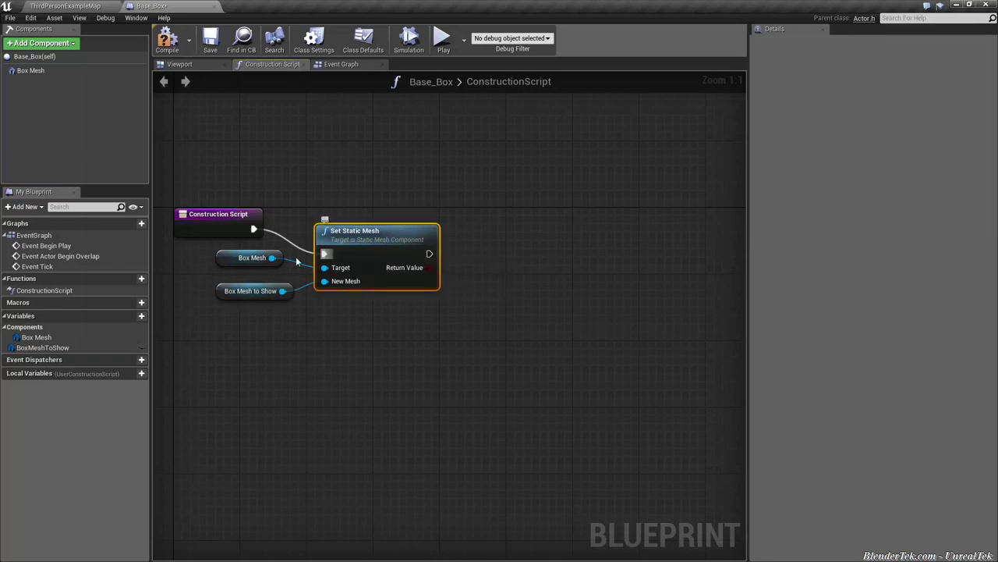
pyautogui.click(45, 70)
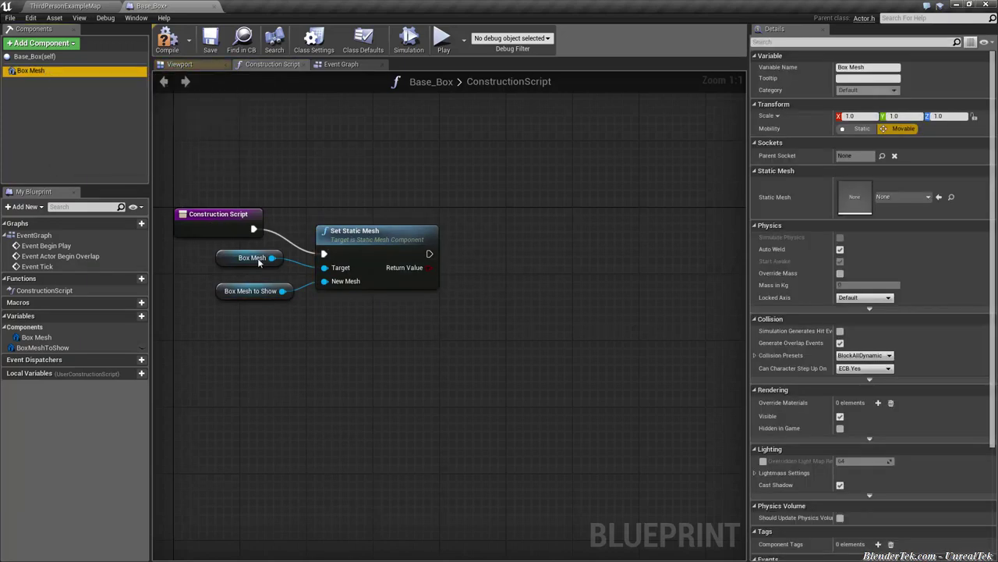
pyautogui.click(257, 295)
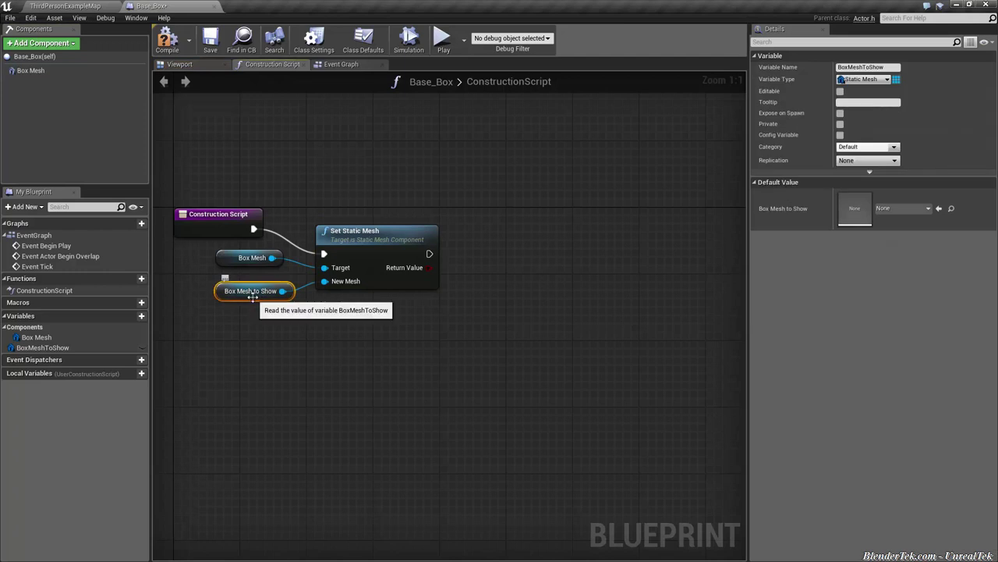
pyautogui.click(281, 350)
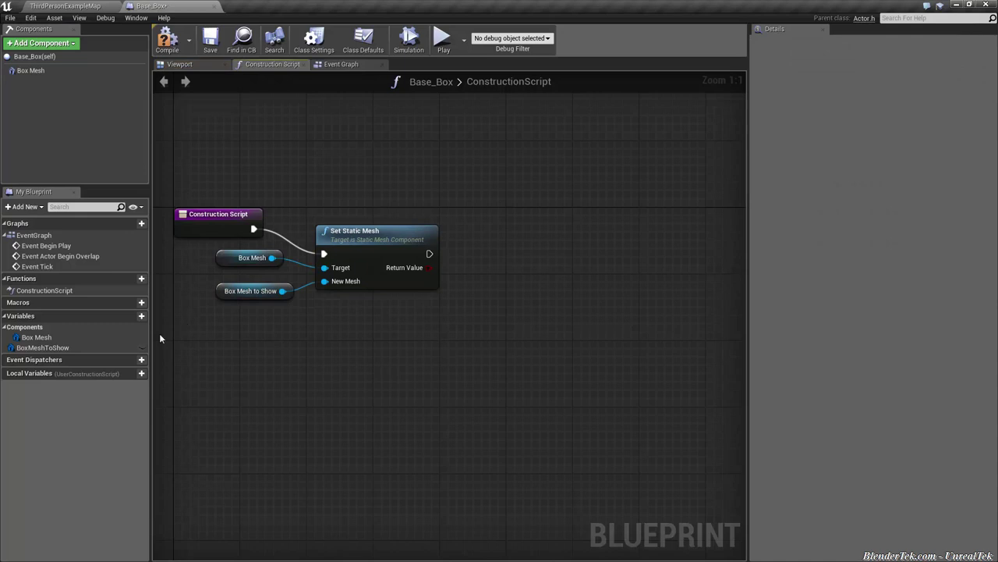
# Step: Make BoxMeshToShow instance-editable, save, and test-drop Base_Box into the level, then undo
pyautogui.click(103, 346)
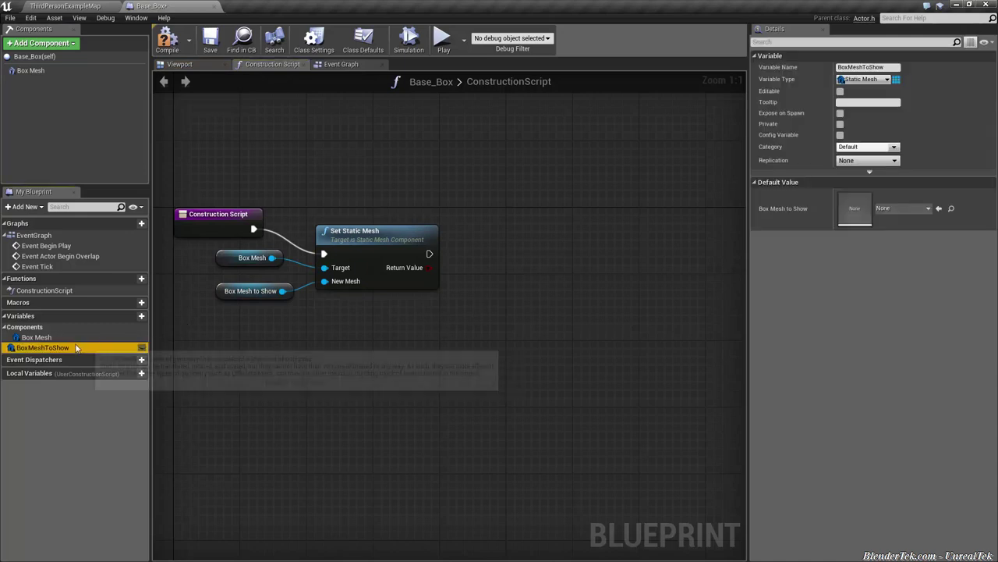
pyautogui.click(141, 346)
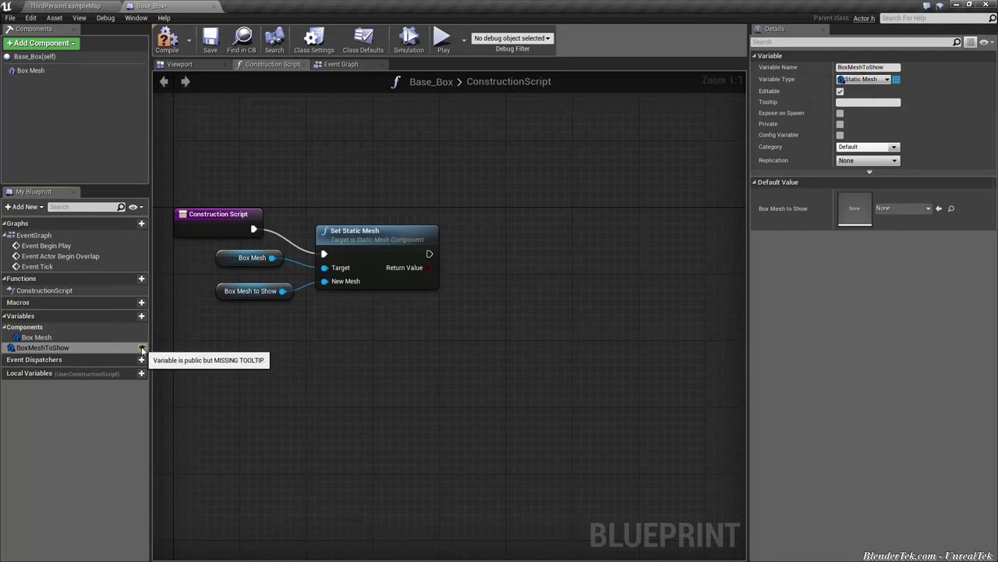
pyautogui.click(213, 48)
pyautogui.click(69, 7)
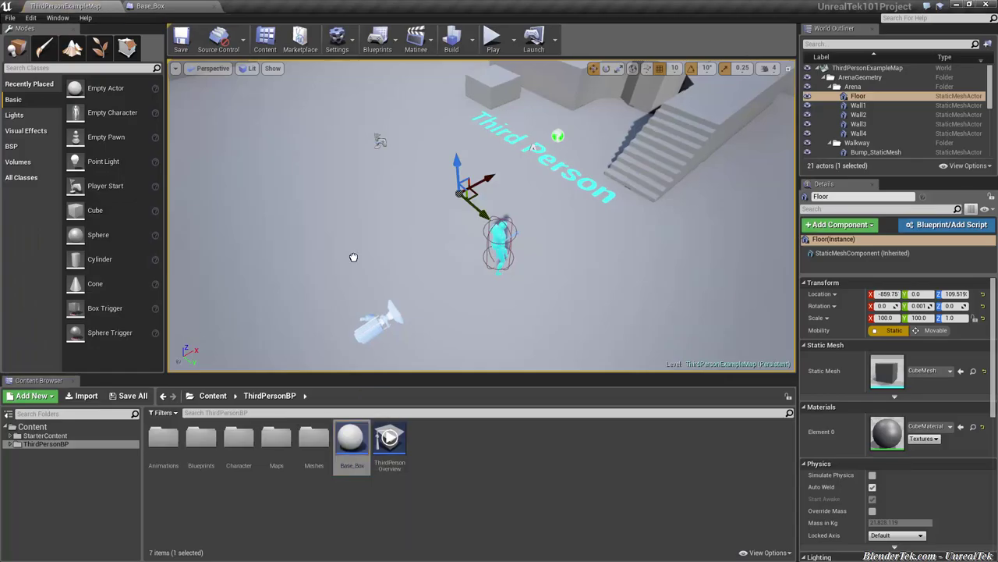
pyautogui.moveTo(349, 385); pyautogui.dragTo(355, 255)
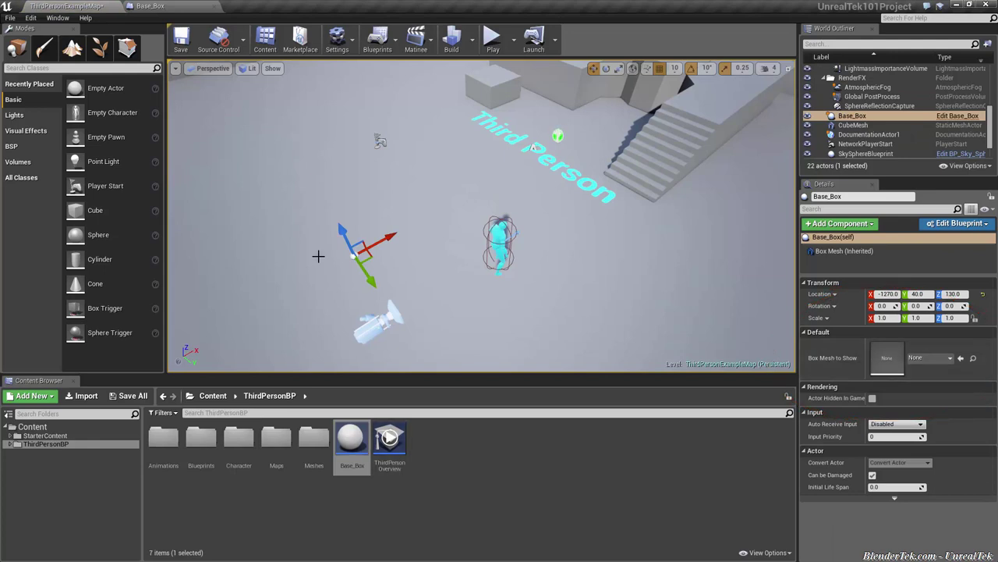
pyautogui.hotkey('ctrl', 'z')
# Step: Give BoxMeshToShow the tooltip 'this instance will render ingame'
pyautogui.click(165, 10)
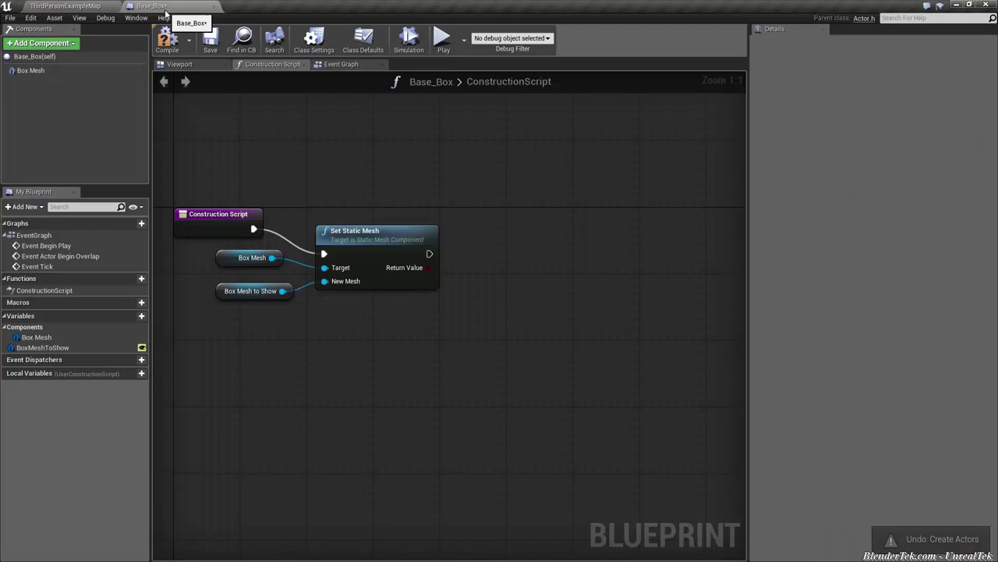
pyautogui.click(105, 349)
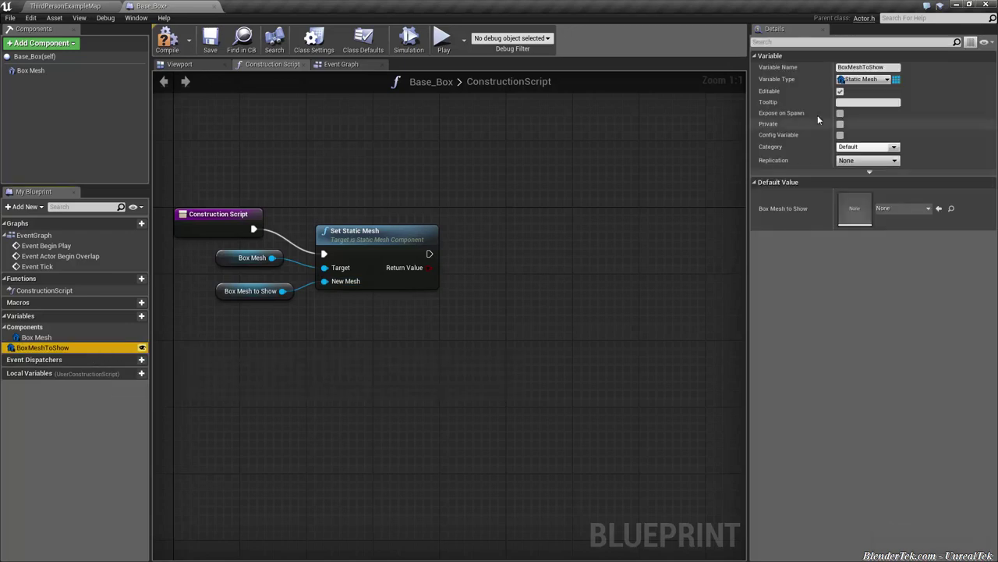
pyautogui.click(876, 102)
pyautogui.write('This is the mesh that')
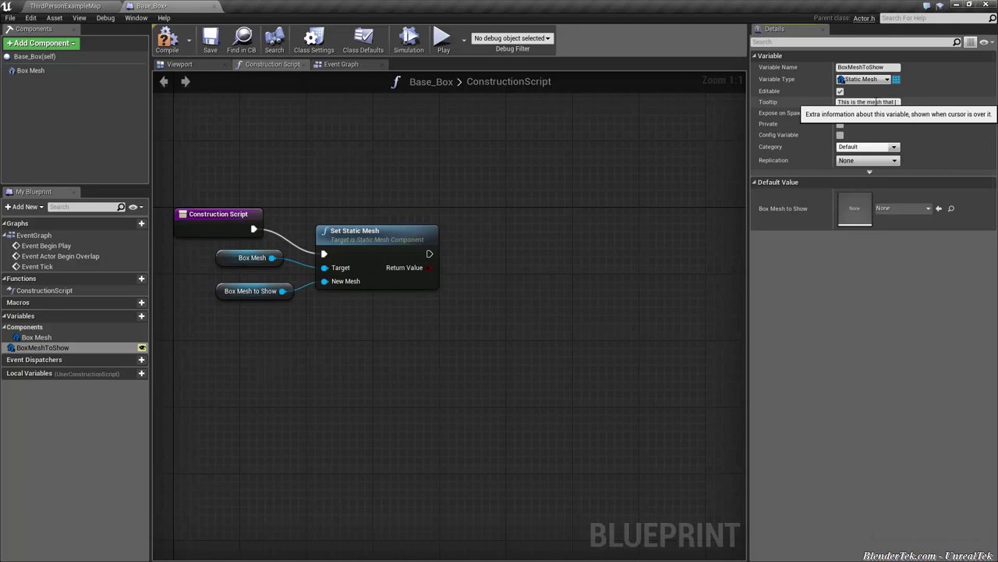
pyautogui.write('this instance will render ingame')
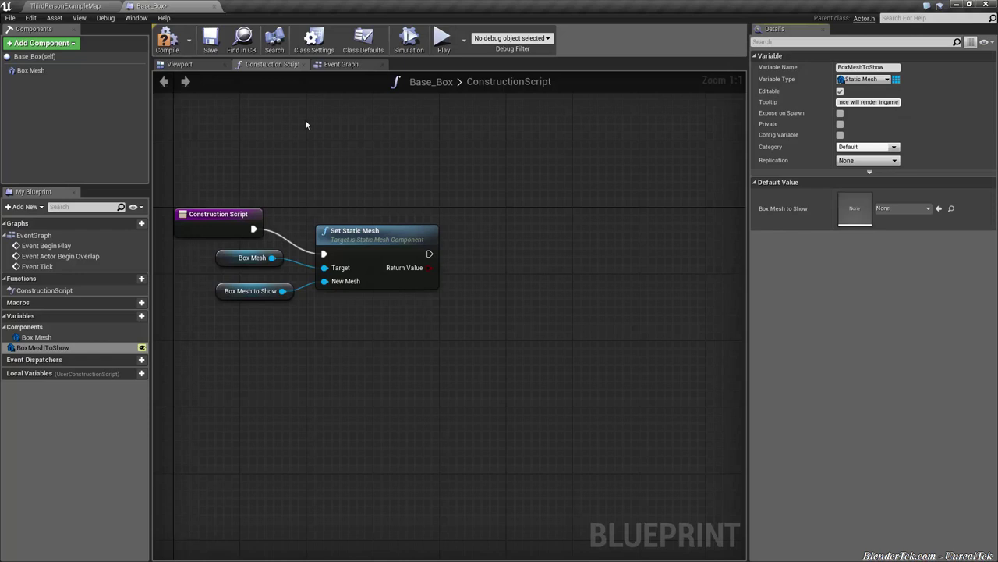
pyautogui.click(167, 39)
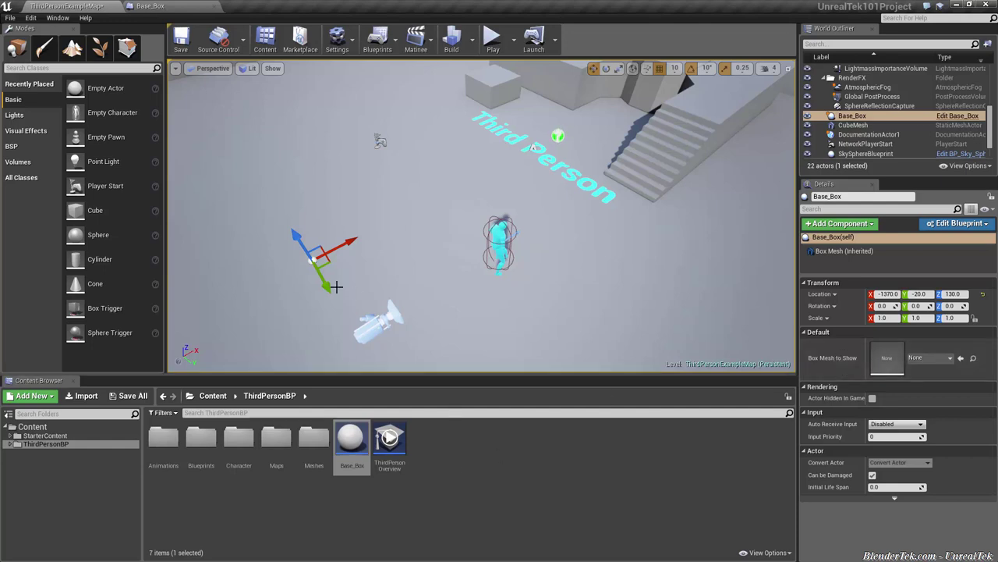
# Step: Delete the test actor and create a child blueprint based on Base_Box
pyautogui.press('Delete')
pyautogui.click(368, 515)
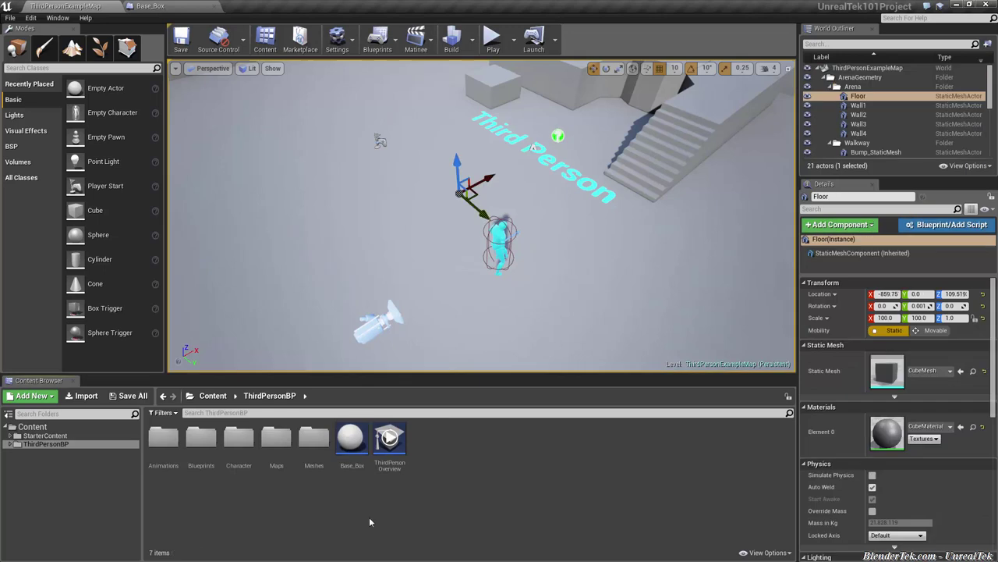
pyautogui.rightClick(353, 451)
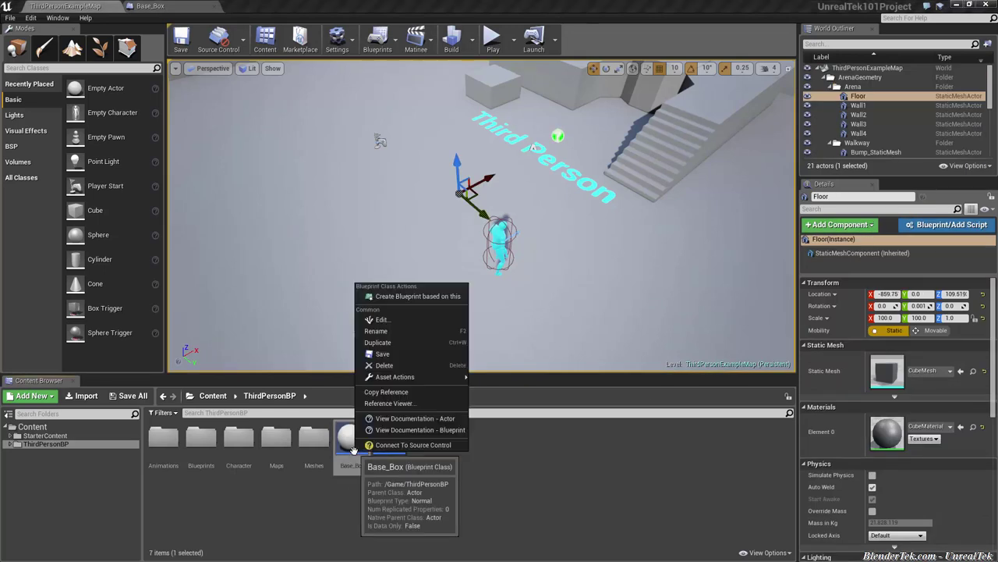
pyautogui.click(395, 298)
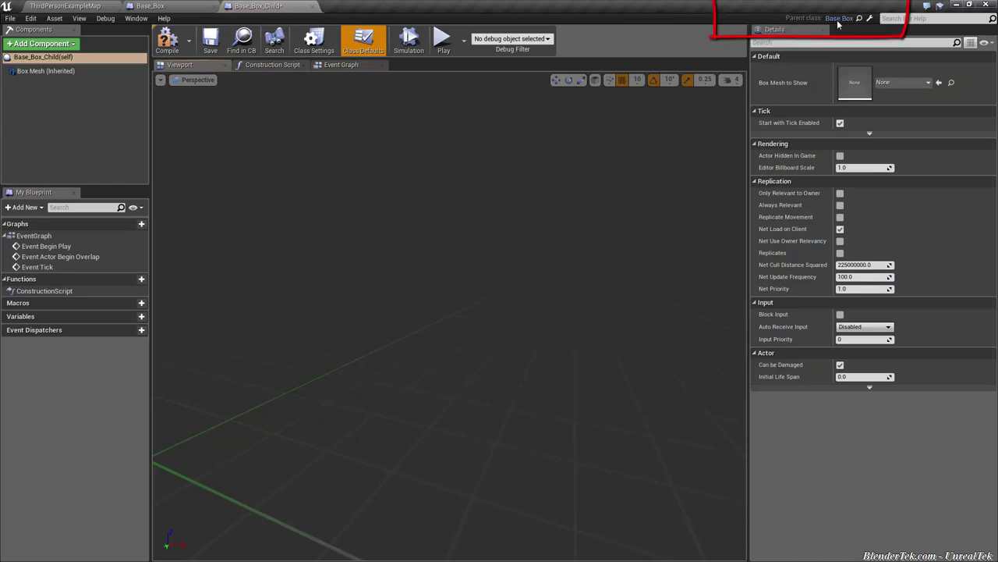
# Step: Check the child's parent class using the find and open parent links
pyautogui.click(209, 6)
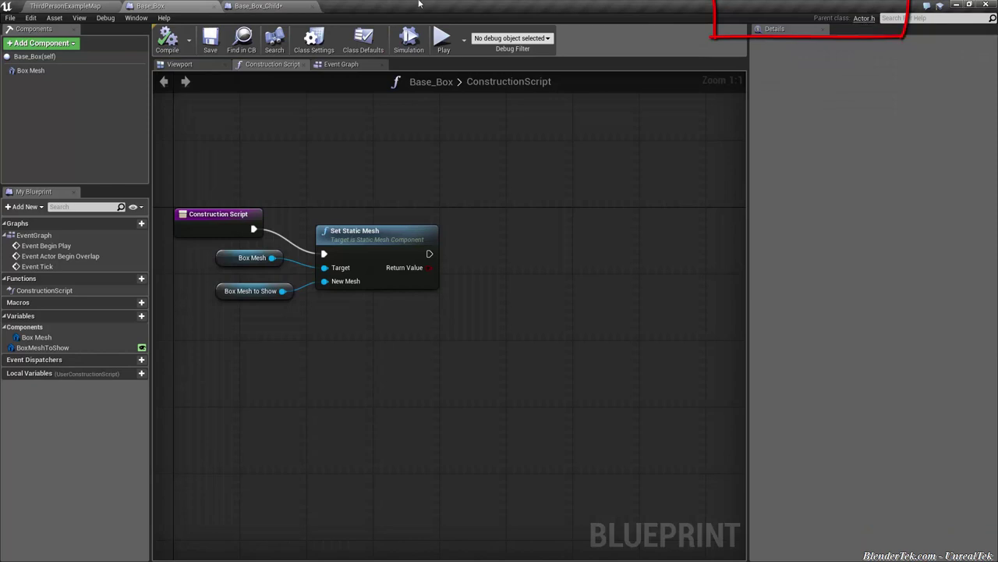
pyautogui.click(234, 6)
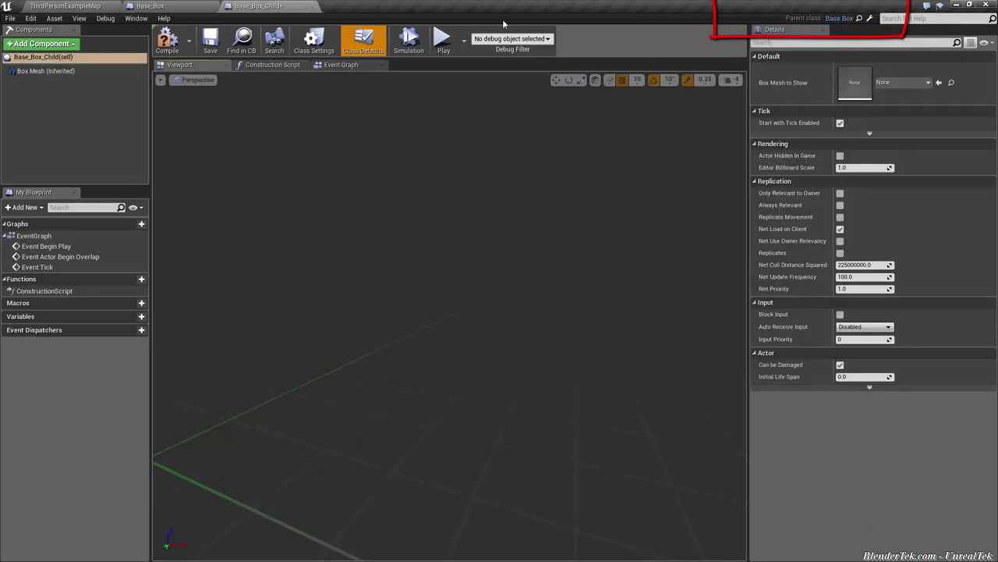
pyautogui.click(860, 19)
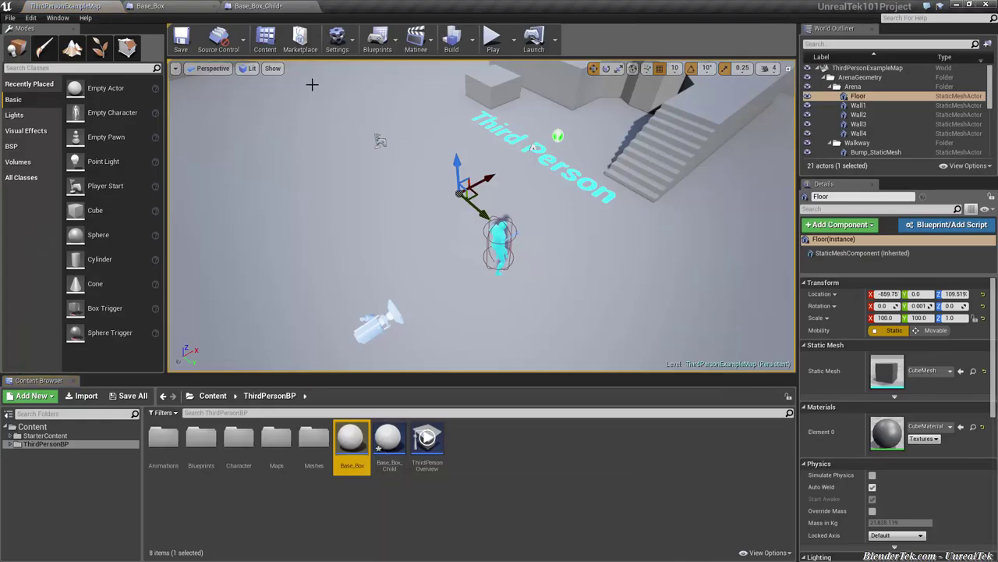
pyautogui.click(262, 6)
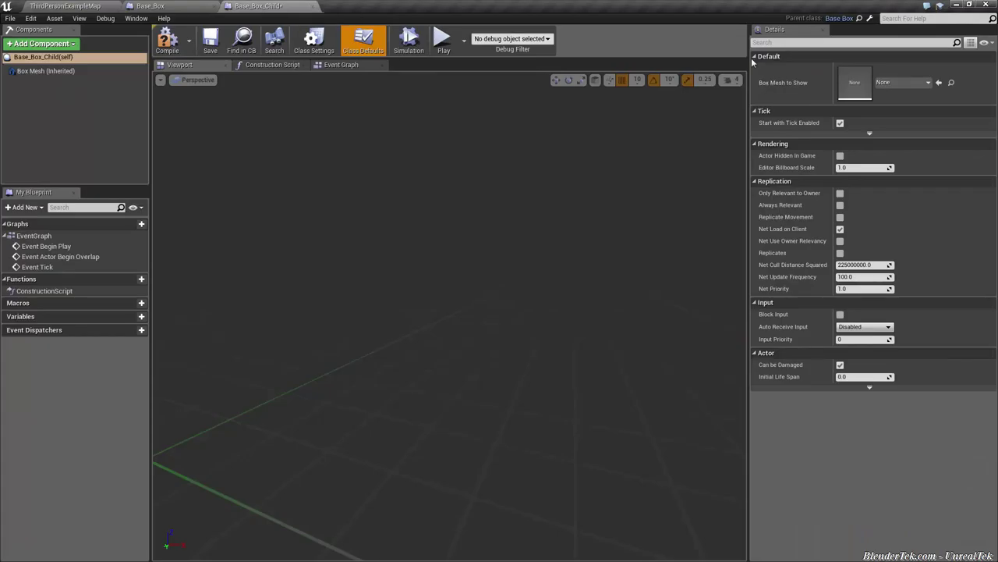
pyautogui.click(870, 18)
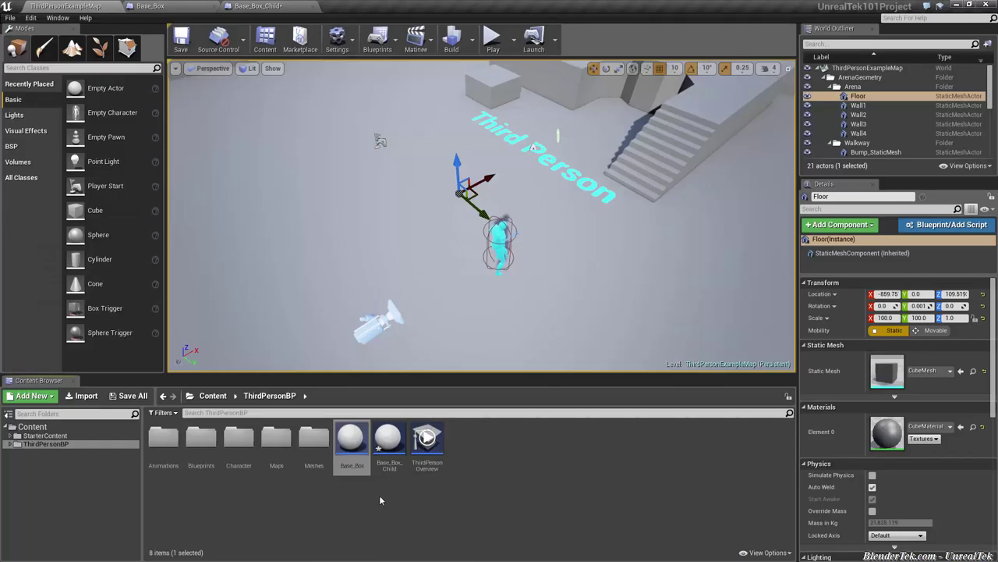
# Step: Rename Base_Box_Child to Base_Box_Child_Green and open it in the blueprint editor
pyautogui.click(388, 440)
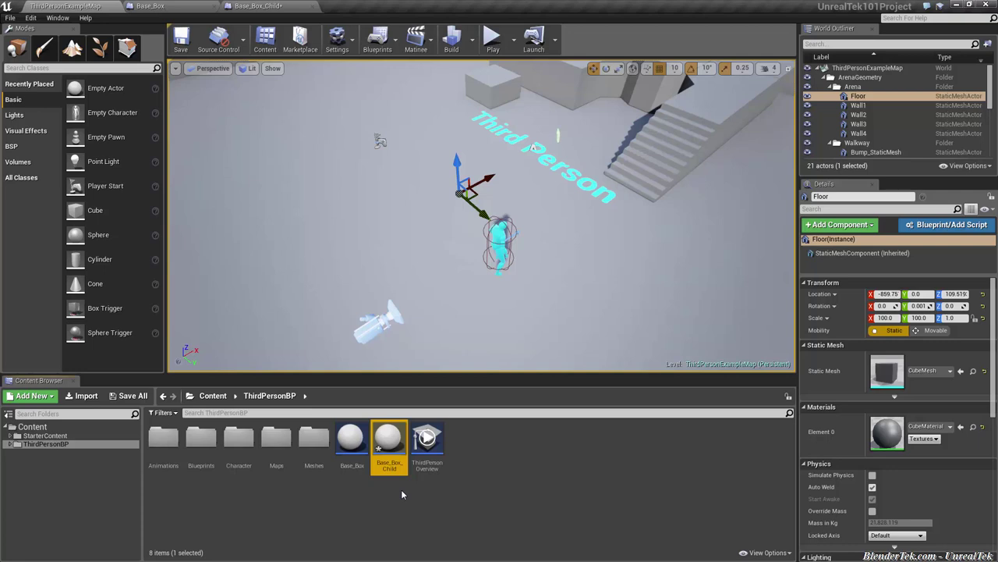
pyautogui.press('F2')
pyautogui.press('BackSpace')
pyautogui.write('Base_')
pyautogui.write('Box_Chi')
pyautogui.write('ld_')
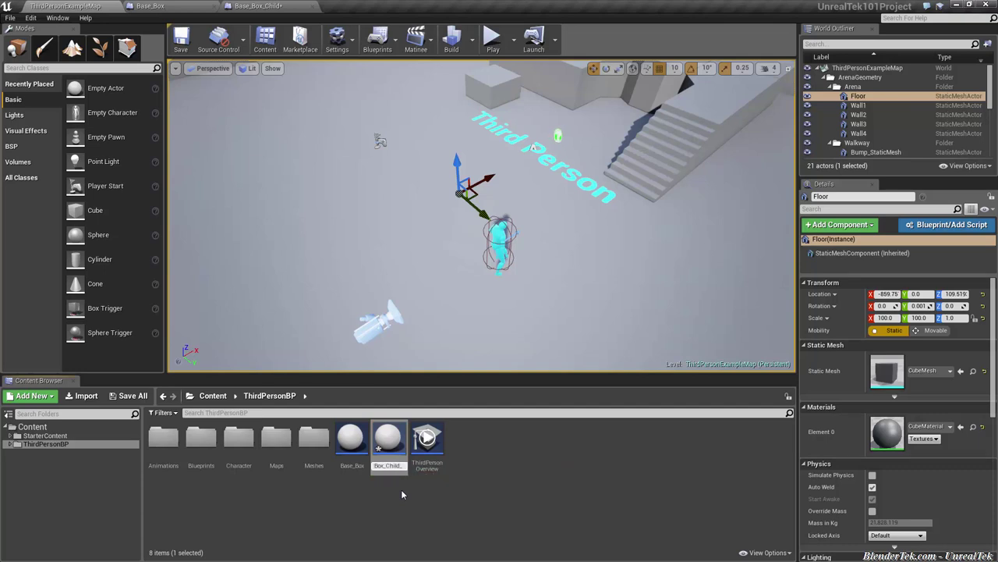
pyautogui.write('Green')
pyautogui.press('Return')
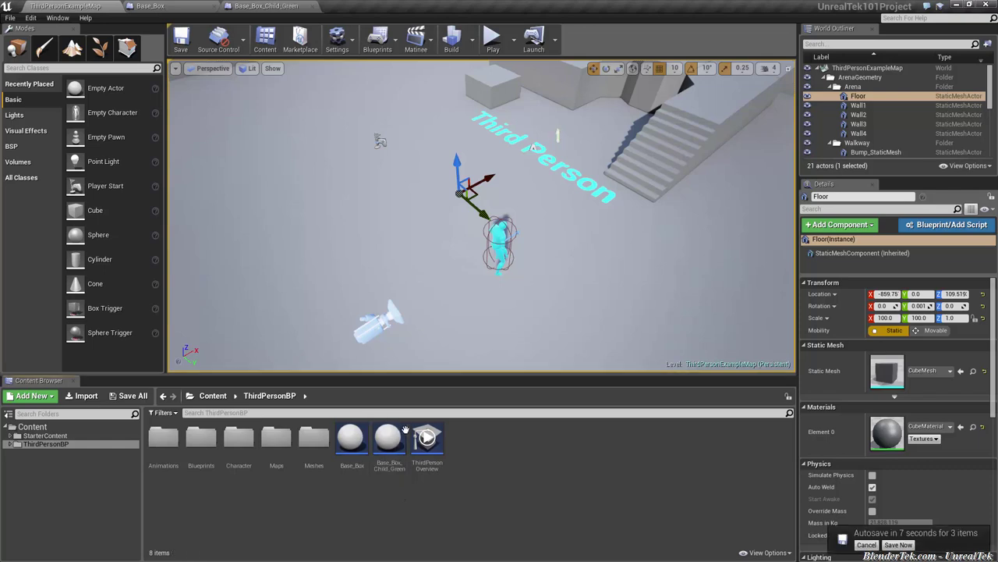
pyautogui.doubleClick(398, 446)
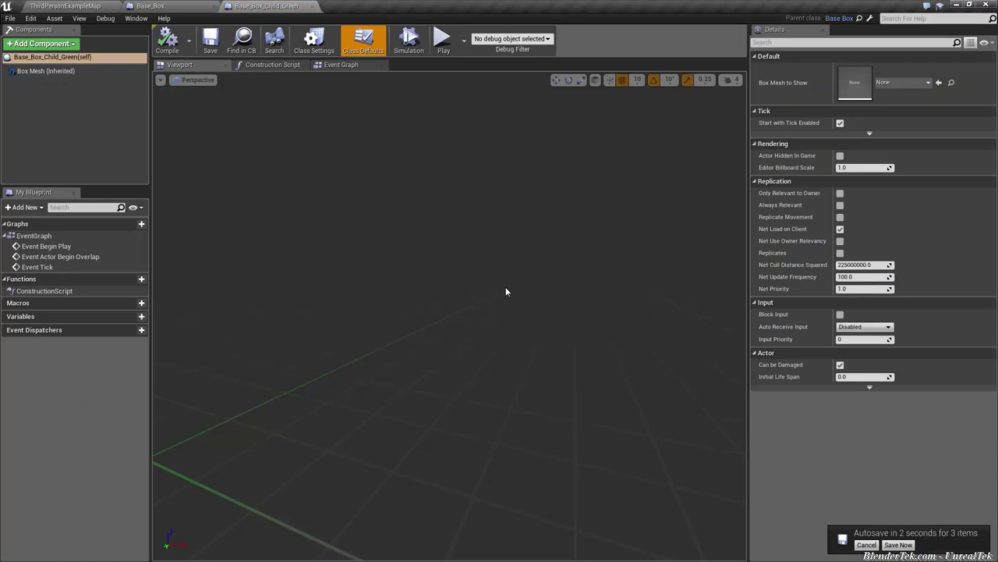
# Step: Compare the child's construction script with the parent Base_Box construction script
pyautogui.click(269, 64)
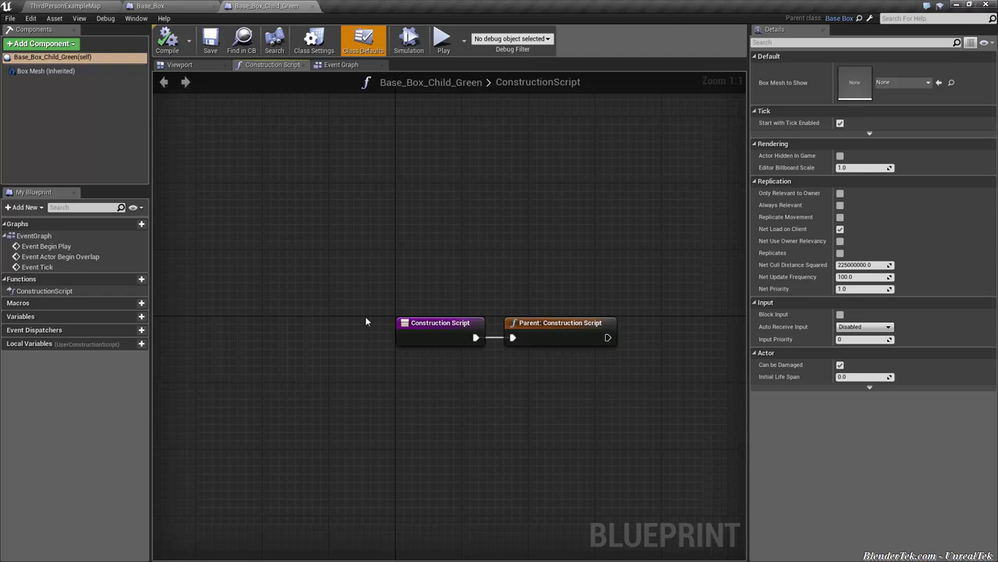
pyautogui.moveTo(502, 421); pyautogui.dragTo(351, 369, button='right')
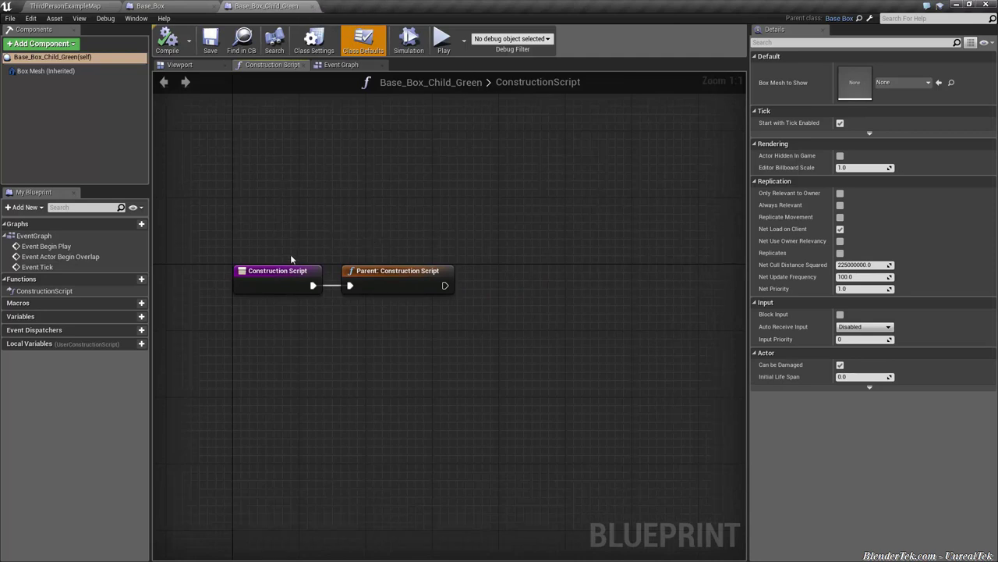
pyautogui.click(279, 278)
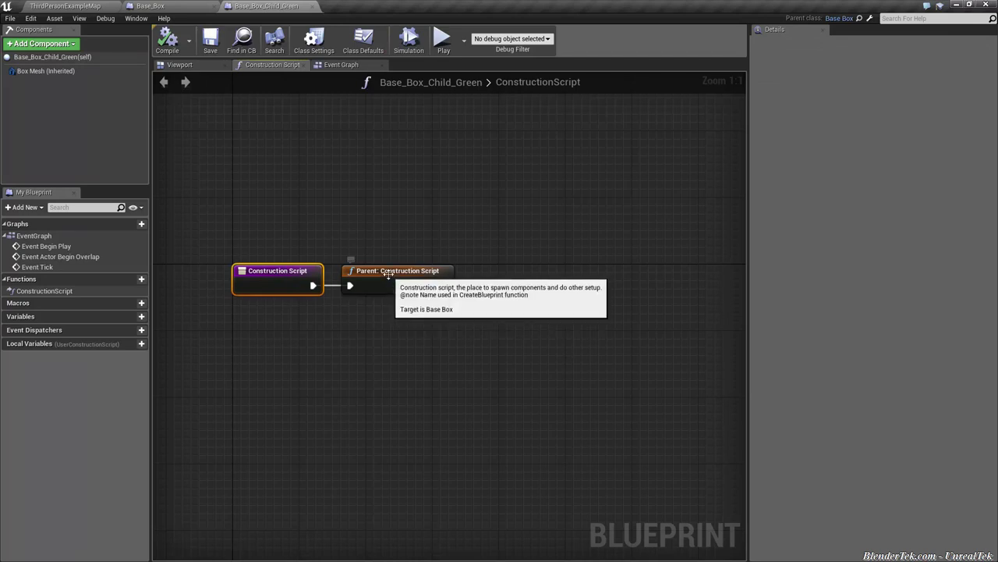
pyautogui.doubleClick(389, 274)
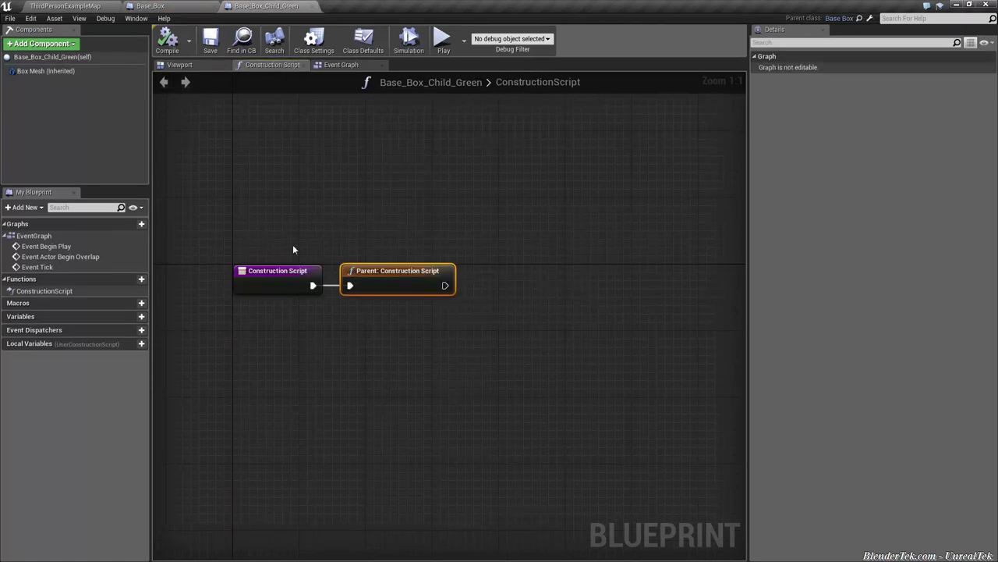
pyautogui.click(179, 8)
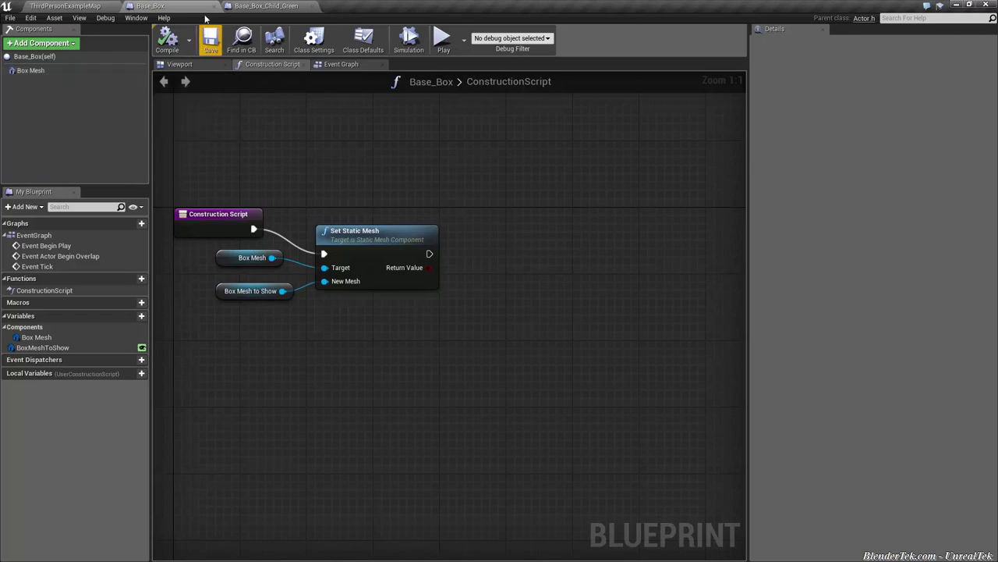
pyautogui.click(263, 6)
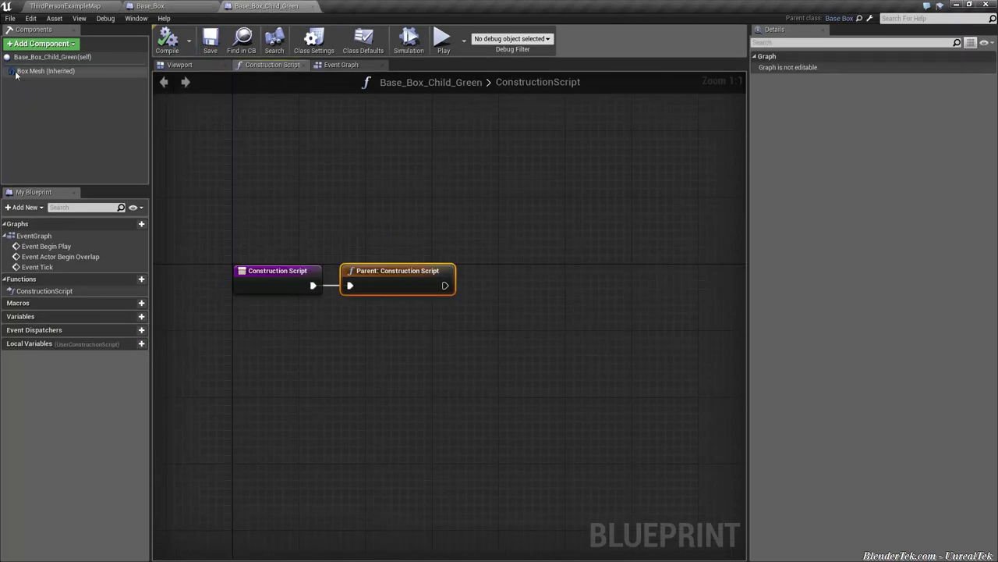
# Step: Inspect the inherited Box Mesh component in the child
pyautogui.moveTo(56, 74)
pyautogui.mouseDown()
pyautogui.moveTo(133, 118)
pyautogui.moveTo(57, 73)
pyautogui.moveTo(243, 150)
pyautogui.mouseUp()
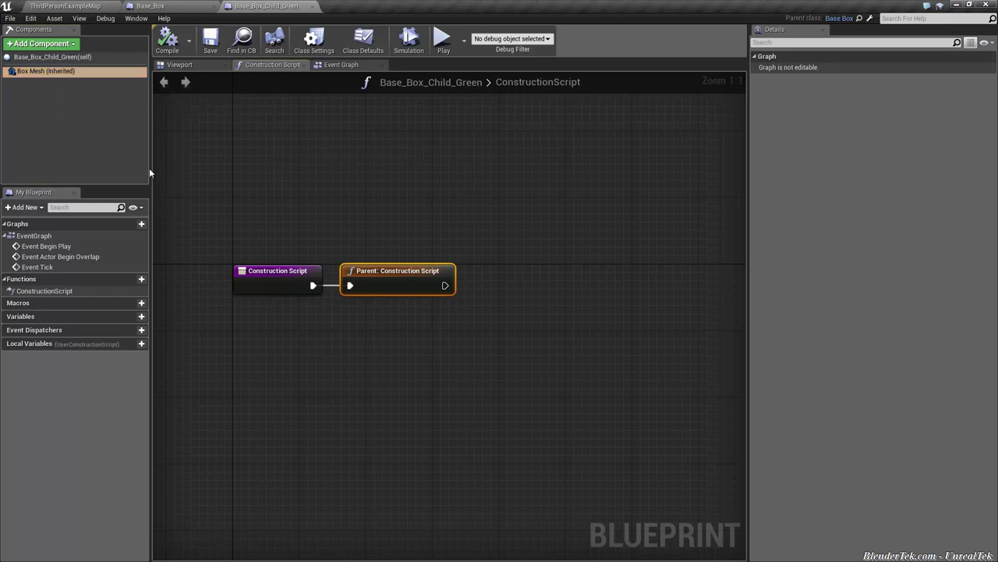
pyautogui.moveTo(149, 167); pyautogui.dragTo(79, 73)
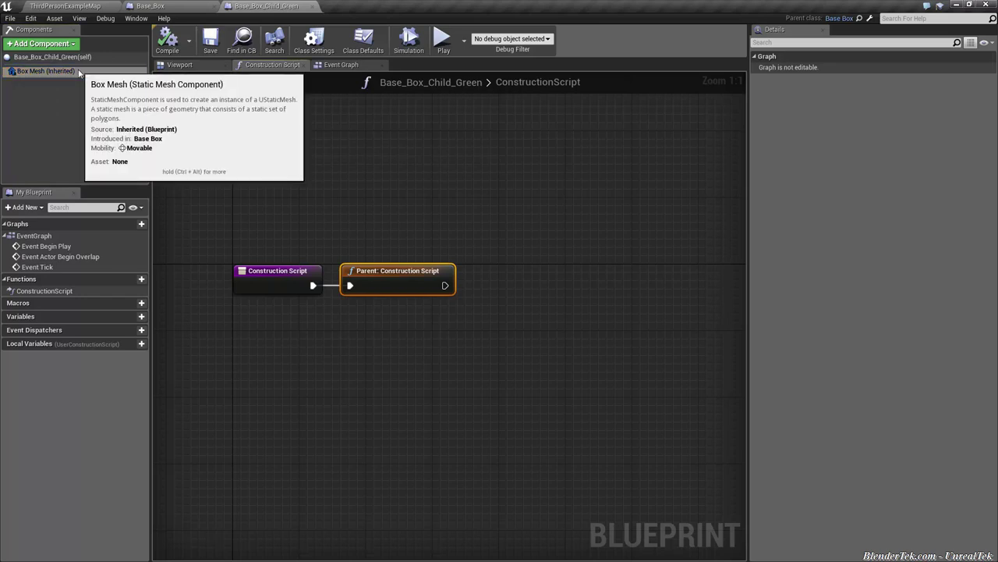
pyautogui.click(79, 72)
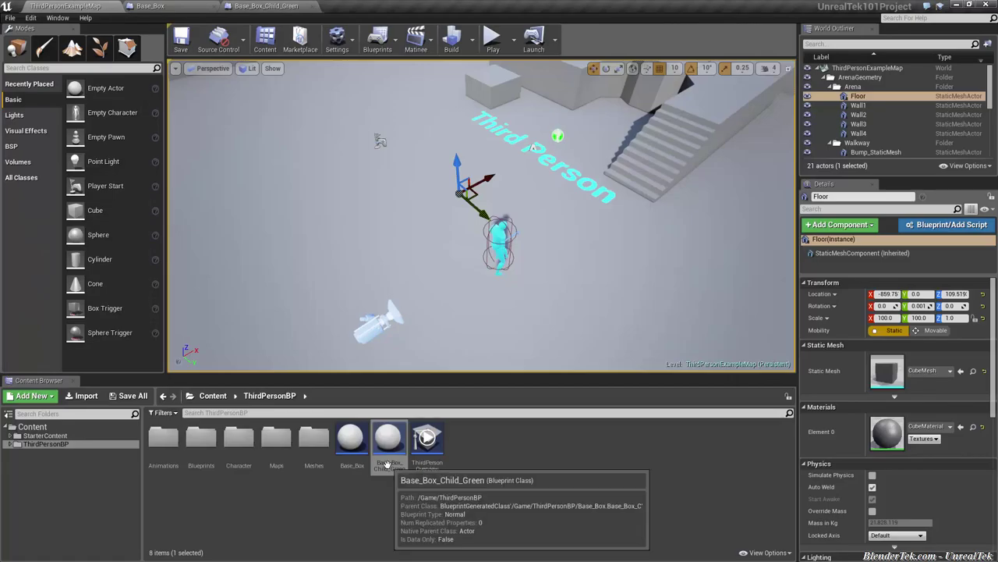
pyautogui.moveTo(387, 465); pyautogui.dragTo(331, 230)
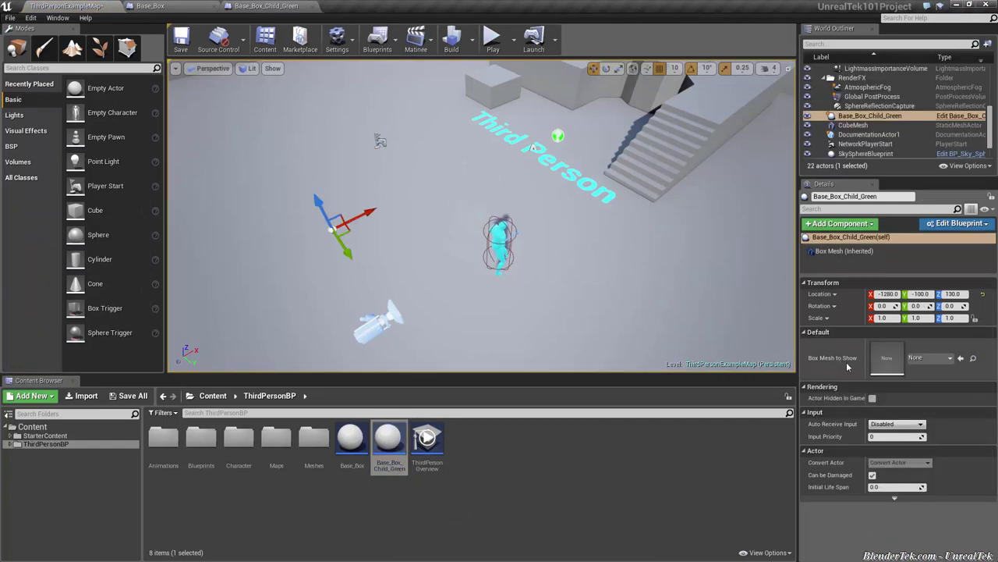
pyautogui.click(929, 357)
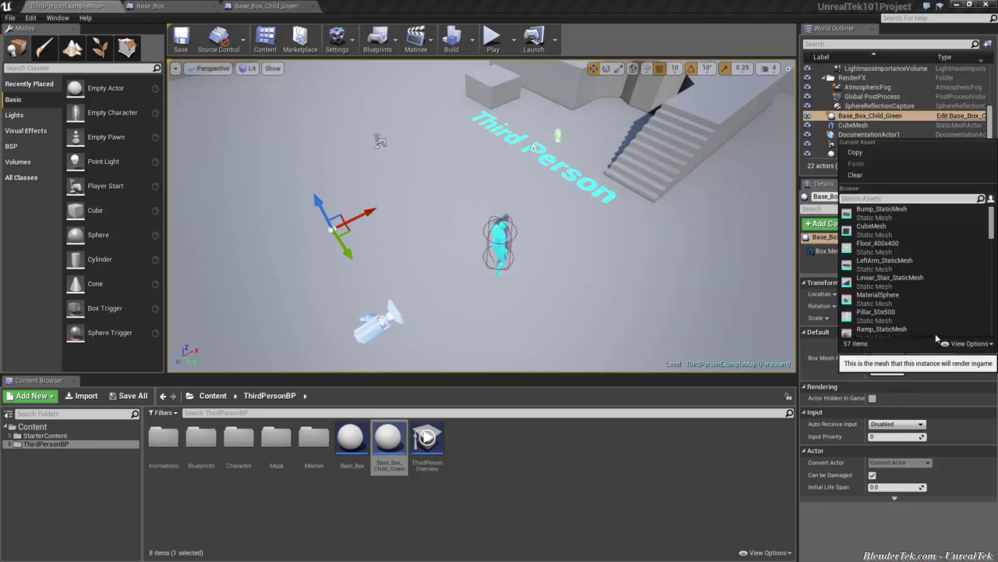
pyautogui.click(908, 224)
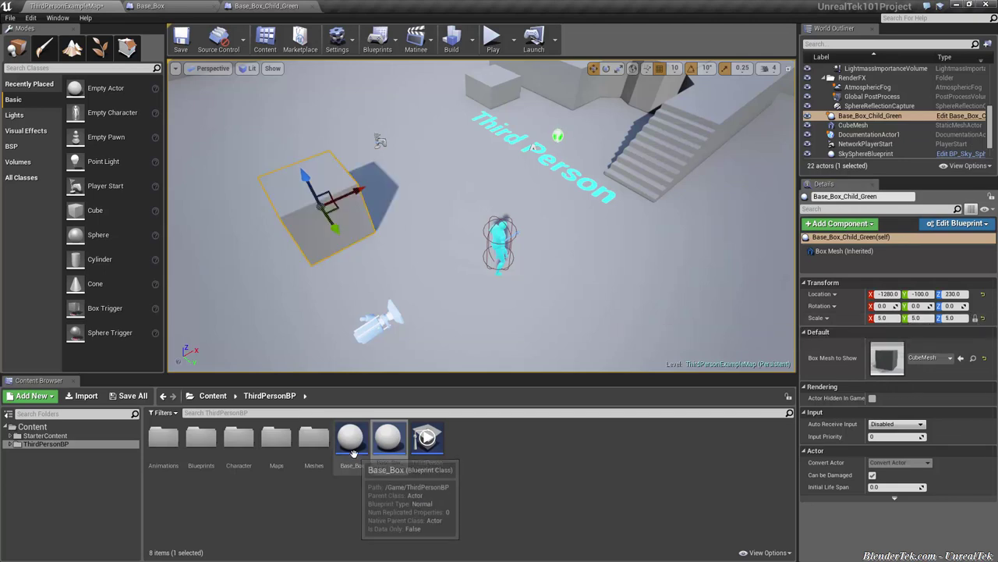
pyautogui.moveTo(353, 452); pyautogui.dragTo(442, 243)
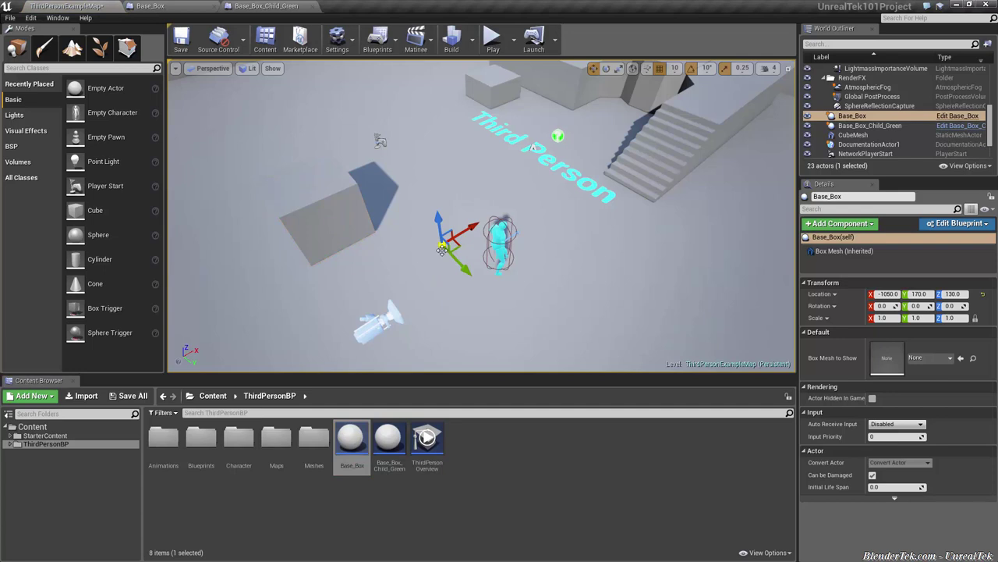
pyautogui.click(312, 200)
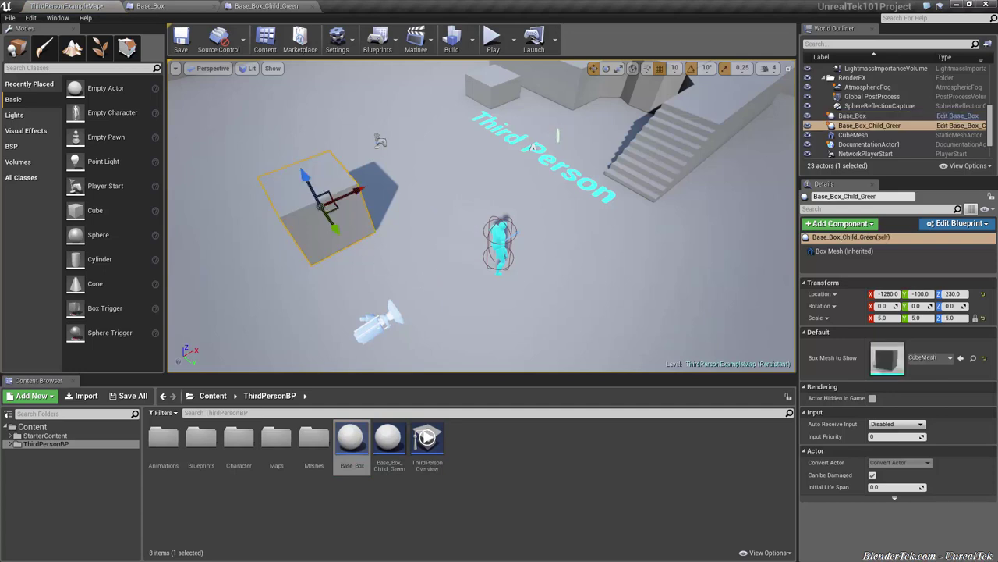
pyautogui.hotkey('ctrl', 'z')
pyautogui.hotkey('ctrl', 'z')
pyautogui.hotkey('ctrl', 'z')
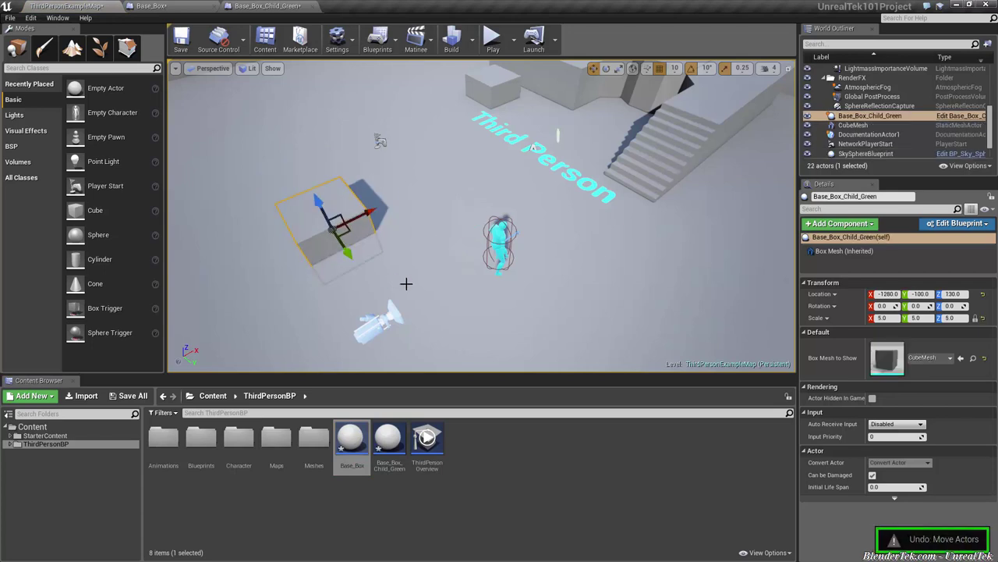
pyautogui.hotkey('ctrl', 'z')
pyautogui.hotkey('ctrl', 'z')
pyautogui.hotkey('ctrl', 'z')
pyautogui.hotkey('ctrl', 'z')
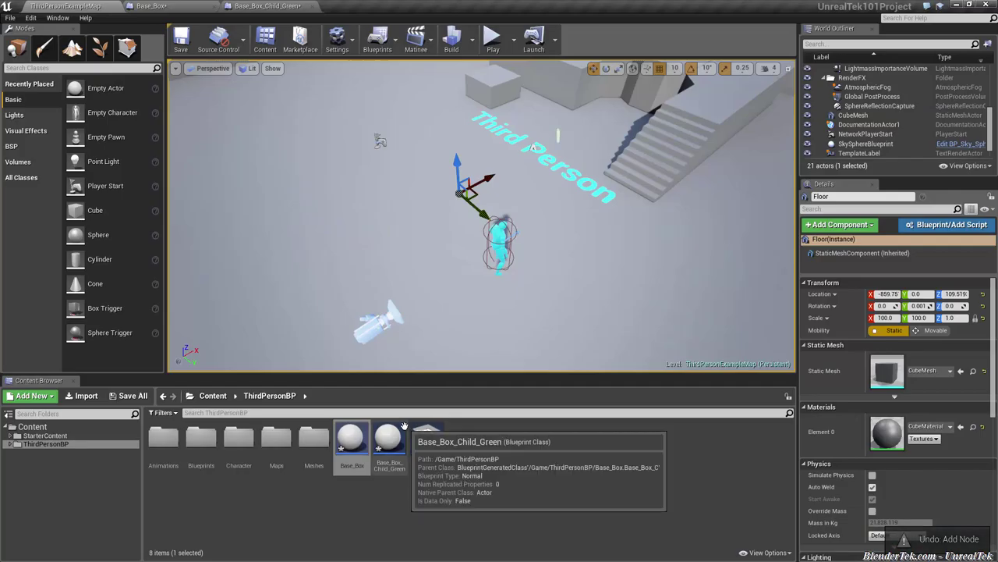
# Step: Reopen Base_Box_Child_Green, check its Parent Construction Script node, and return to the level
pyautogui.doubleClick(389, 439)
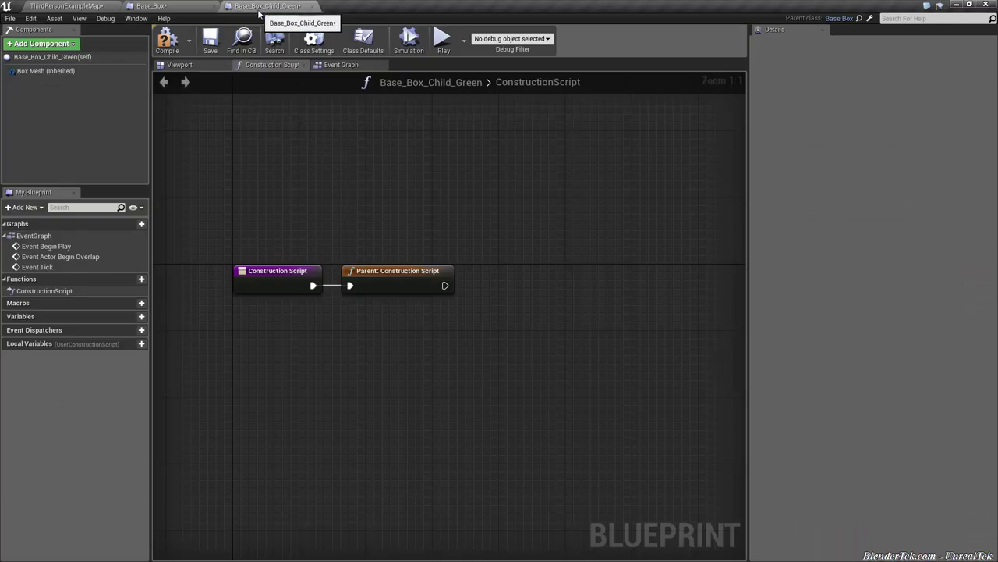
pyautogui.click(386, 280)
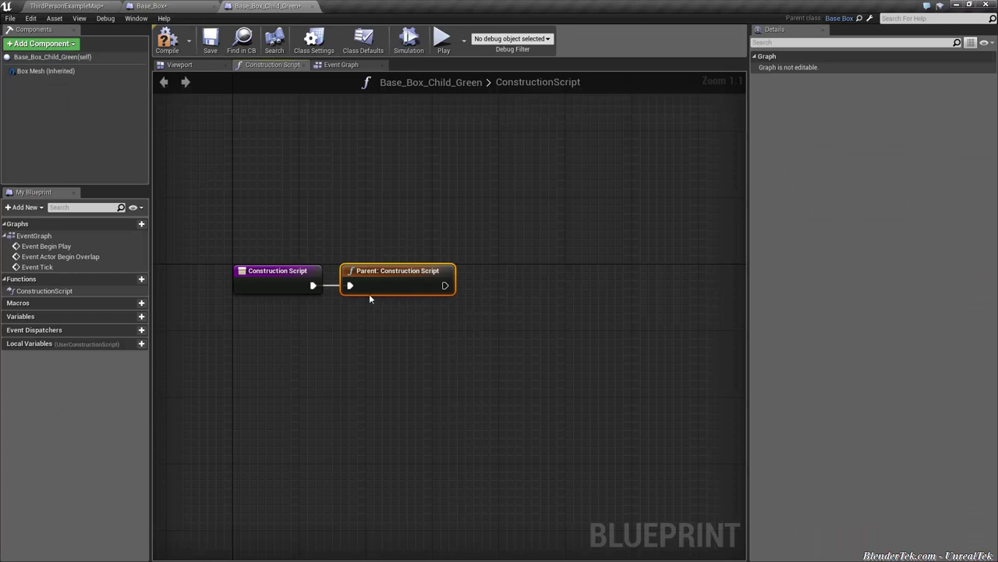
pyautogui.click(75, 6)
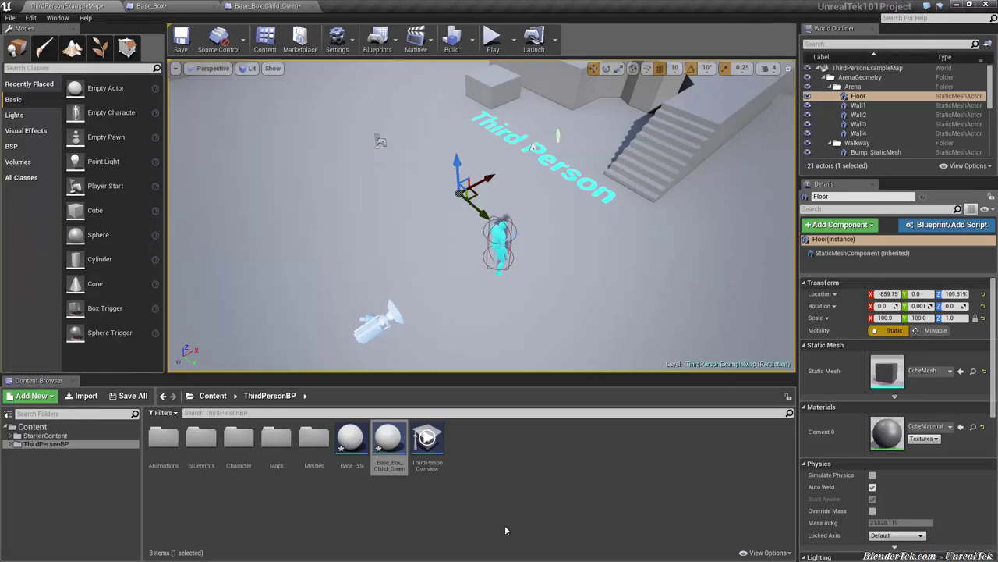
# Step: Create a new material named Green_Box in the Content Browser
pyautogui.rightClick(484, 457)
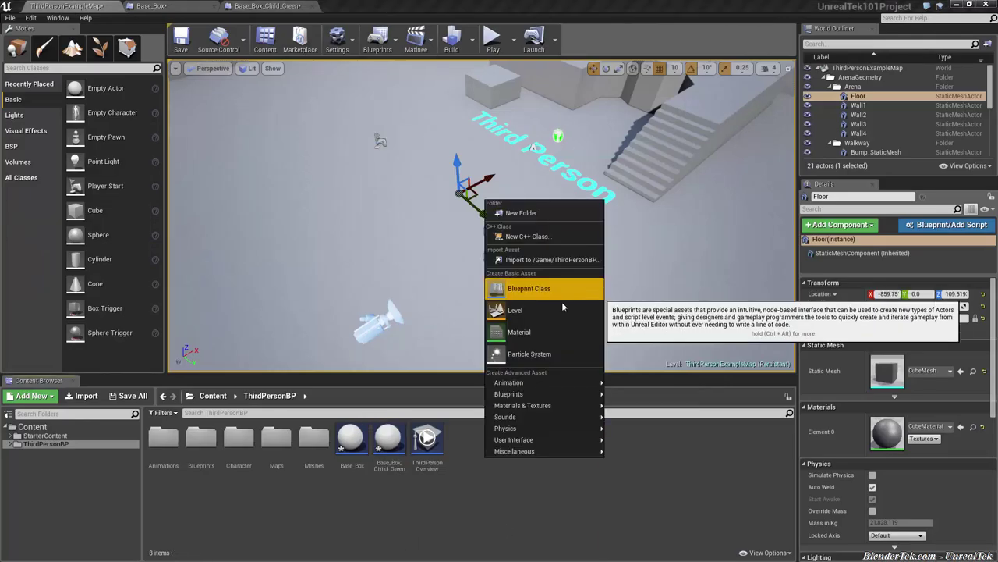
pyautogui.click(548, 327)
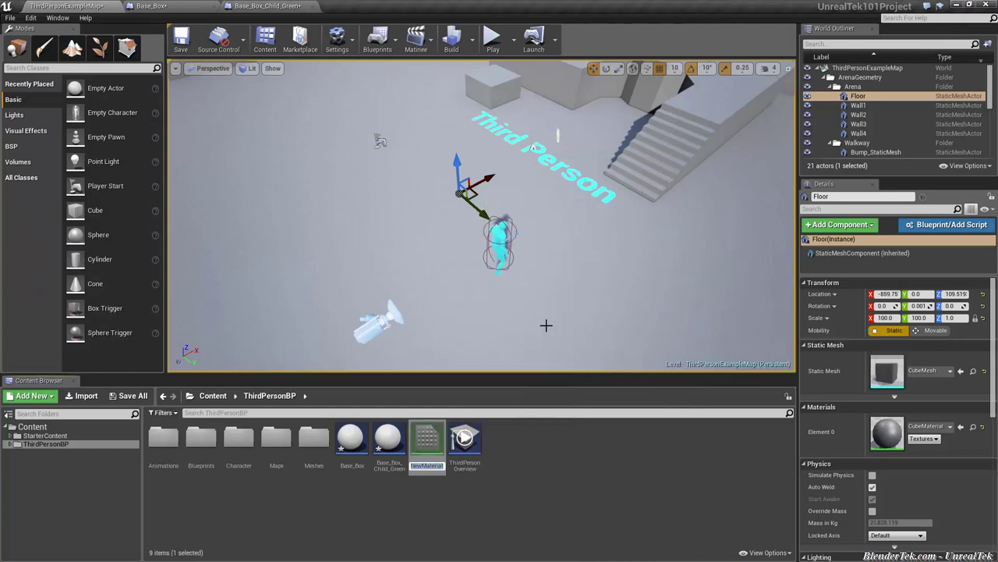
pyautogui.write('Green')
pyautogui.write('_Box')
pyautogui.press('Return')
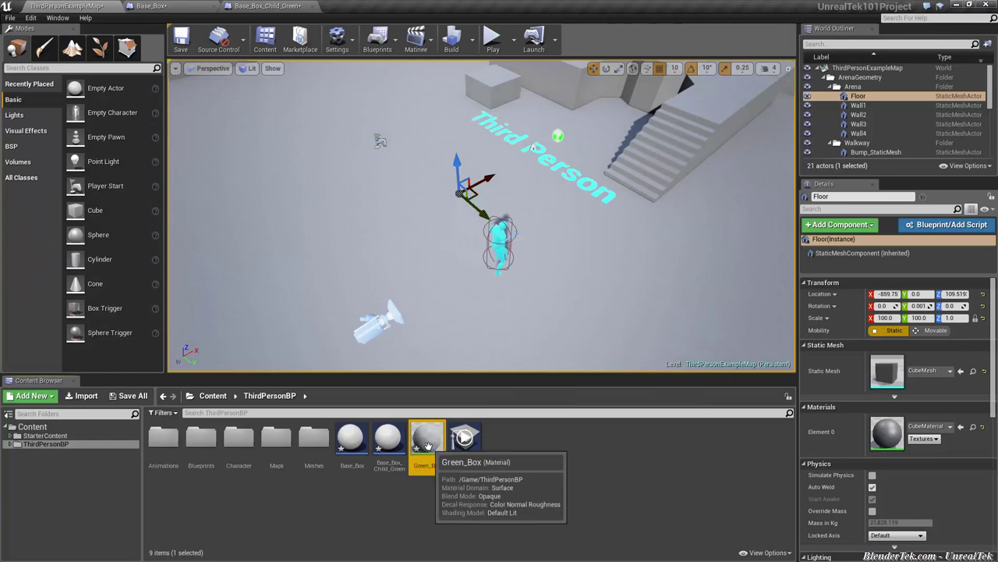
# Step: Add a constant colour node wired into Green_Box's Base Color
pyautogui.doubleClick(429, 450)
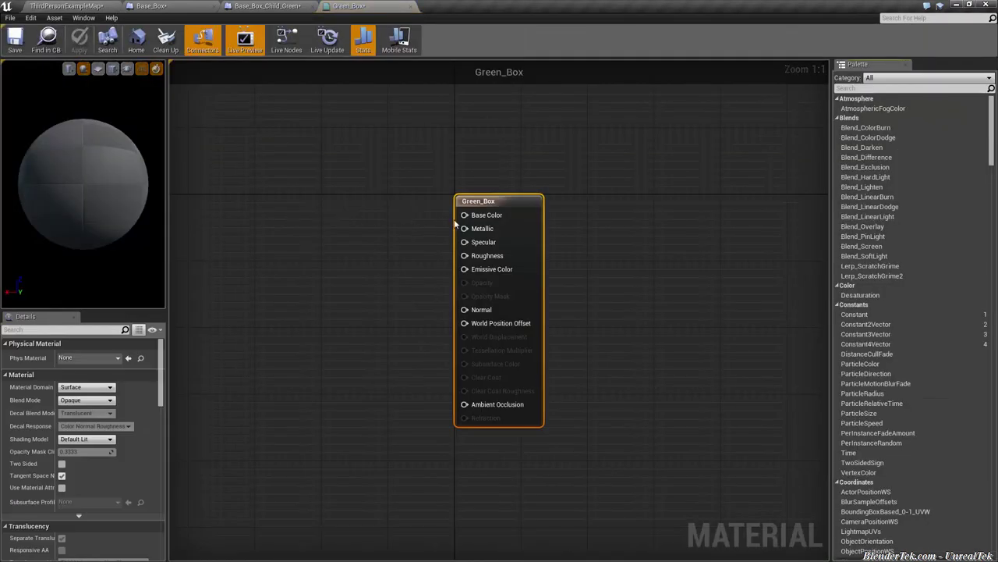
pyautogui.moveTo(457, 219); pyautogui.dragTo(355, 212)
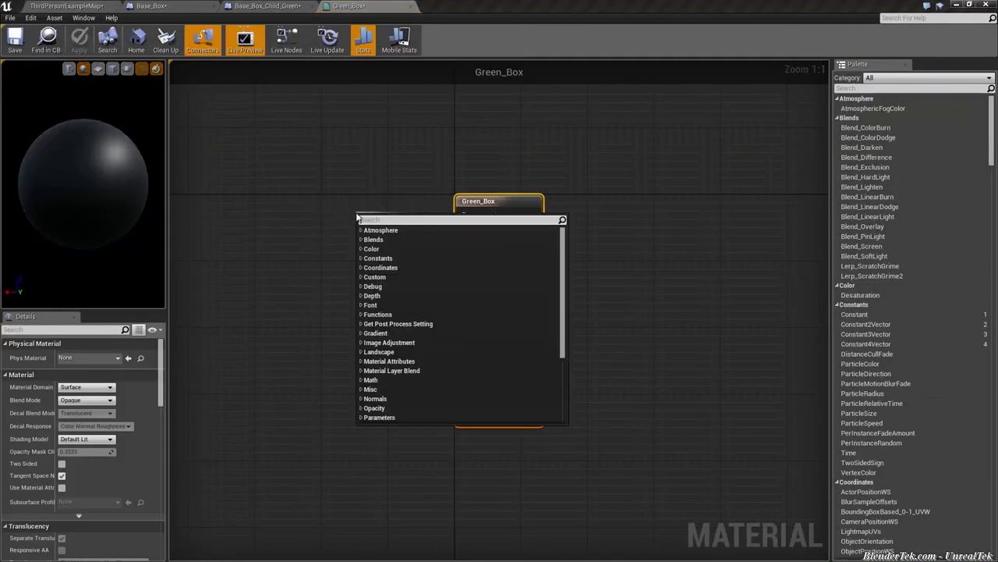
pyautogui.write('constant')
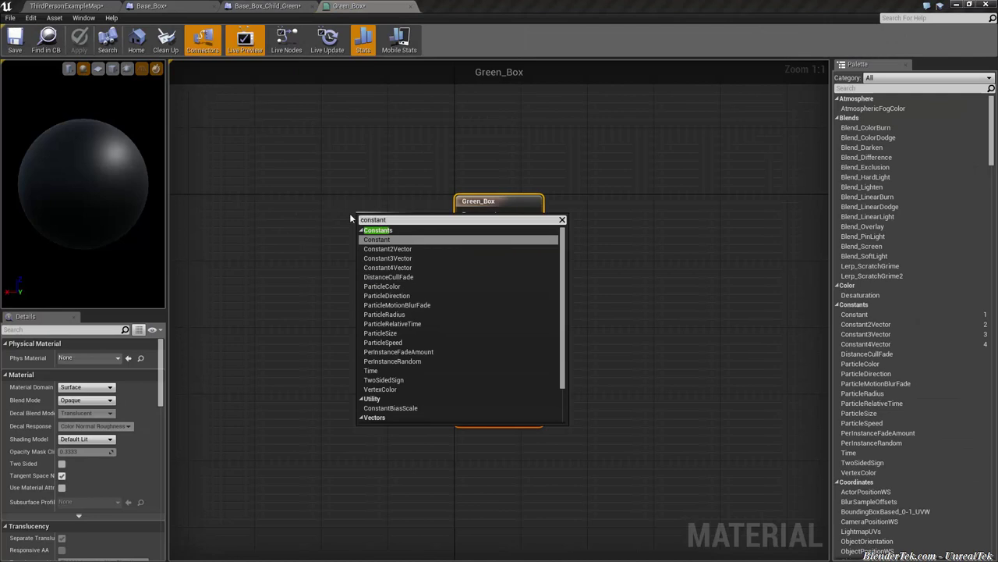
pyautogui.click(415, 258)
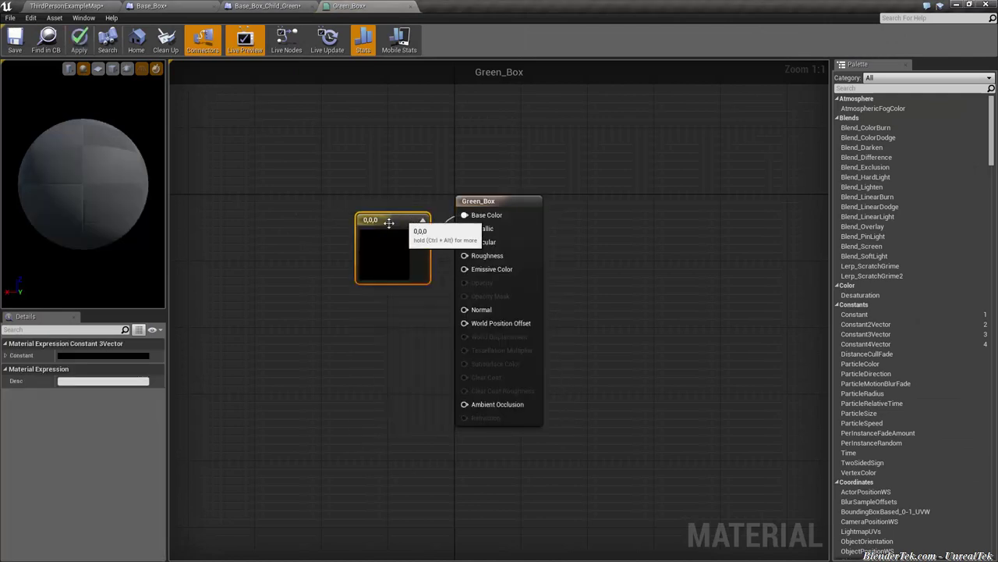
pyautogui.moveTo(388, 224); pyautogui.dragTo(345, 206)
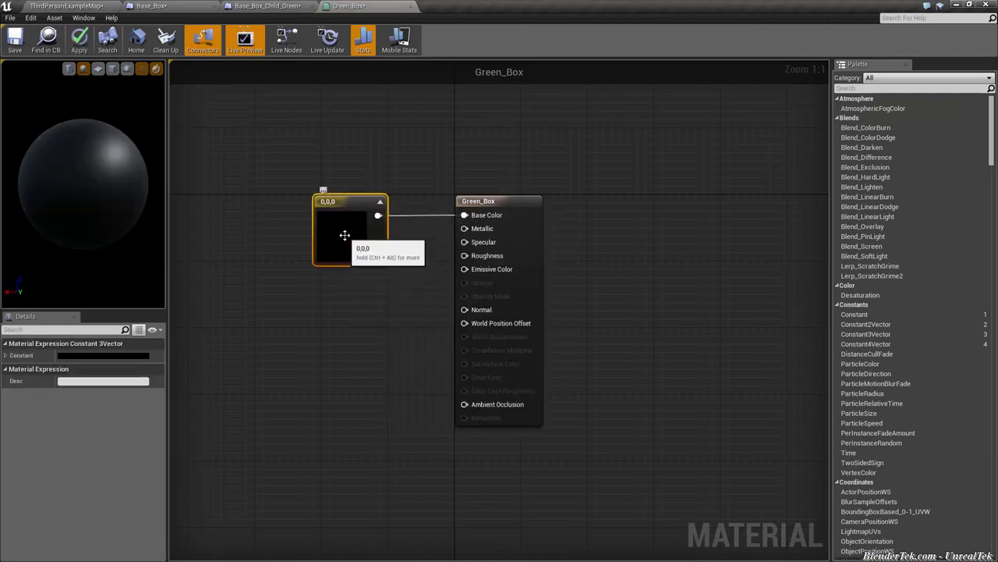
# Step: Set the constant colour to green with the colour picker
pyautogui.doubleClick(345, 239)
pyautogui.click(376, 363)
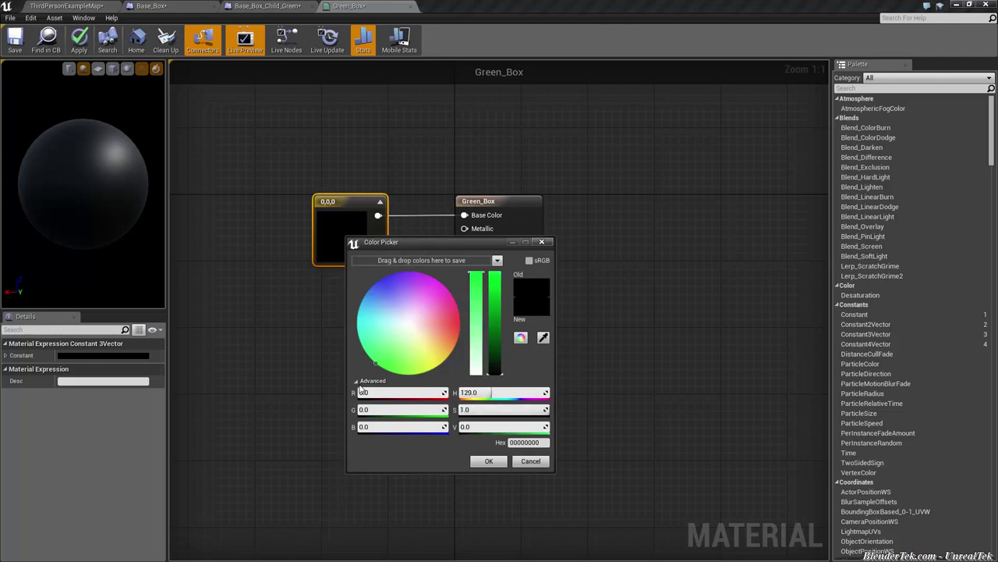
pyautogui.moveTo(495, 337); pyautogui.dragTo(495, 273)
pyautogui.click(490, 461)
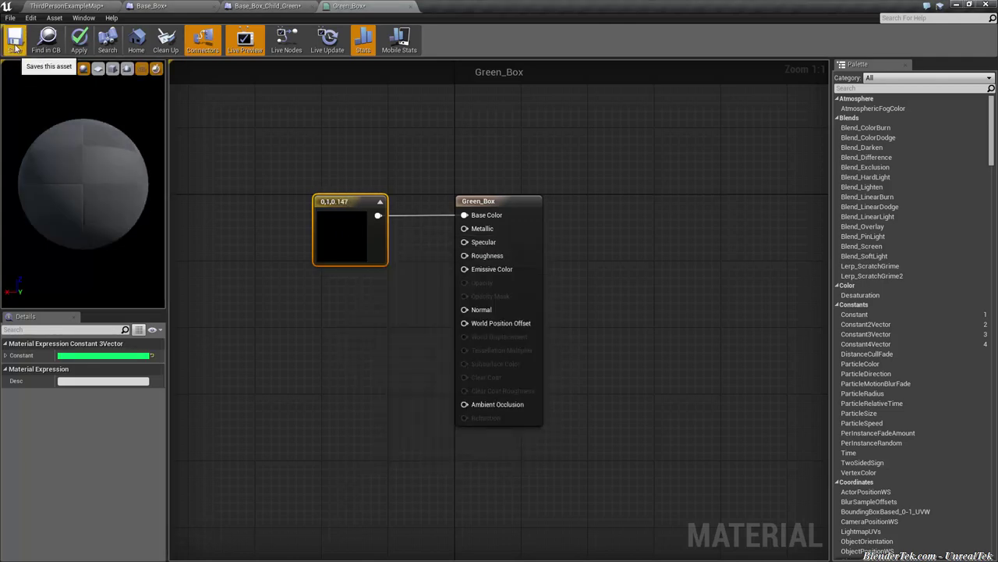
pyautogui.click(256, 7)
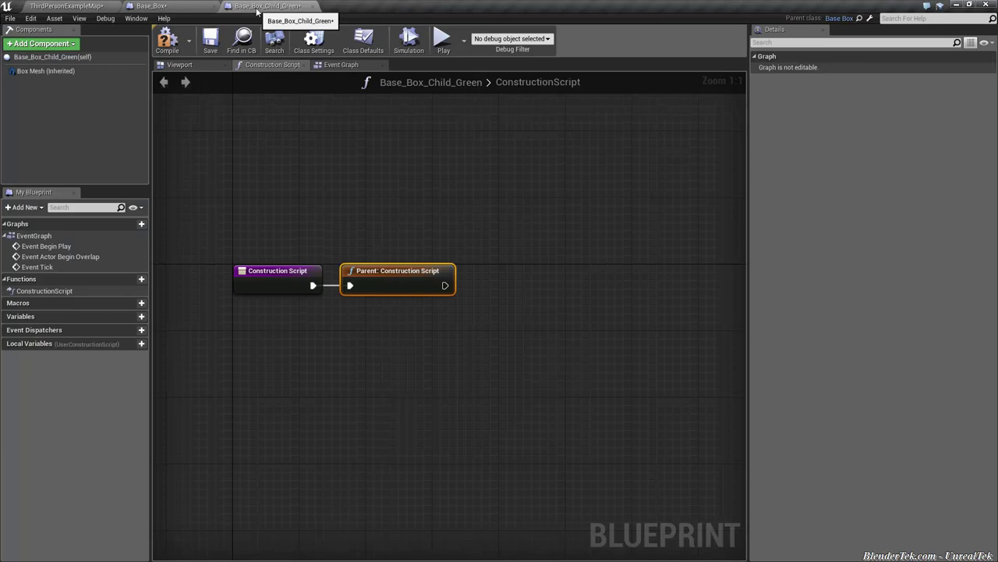
# Step: Place a Base_Box_Child_Green actor in the level and set its Box Mesh to Show to CubeMesh
pyautogui.click(241, 39)
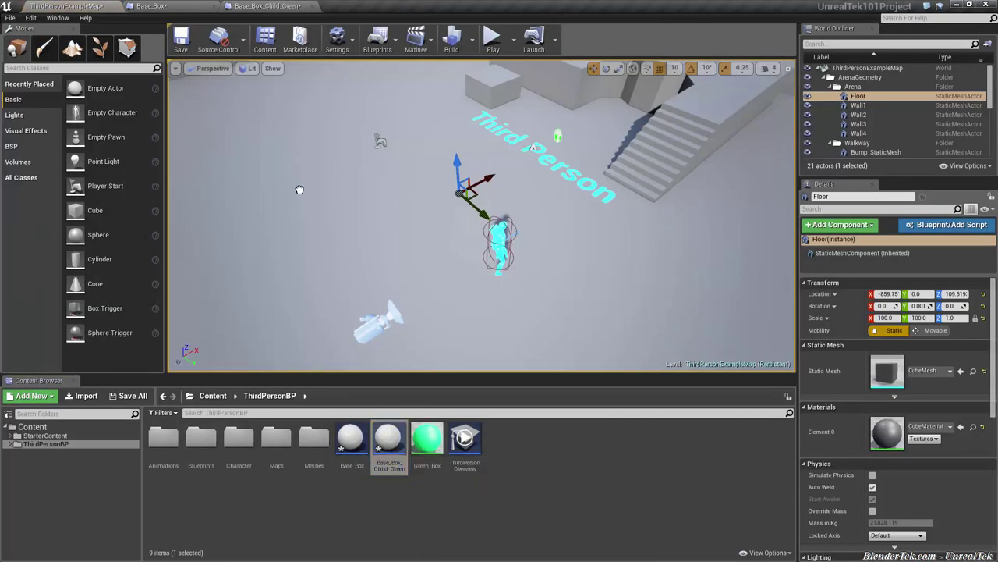
pyautogui.moveTo(397, 471); pyautogui.dragTo(301, 190)
pyautogui.click(928, 358)
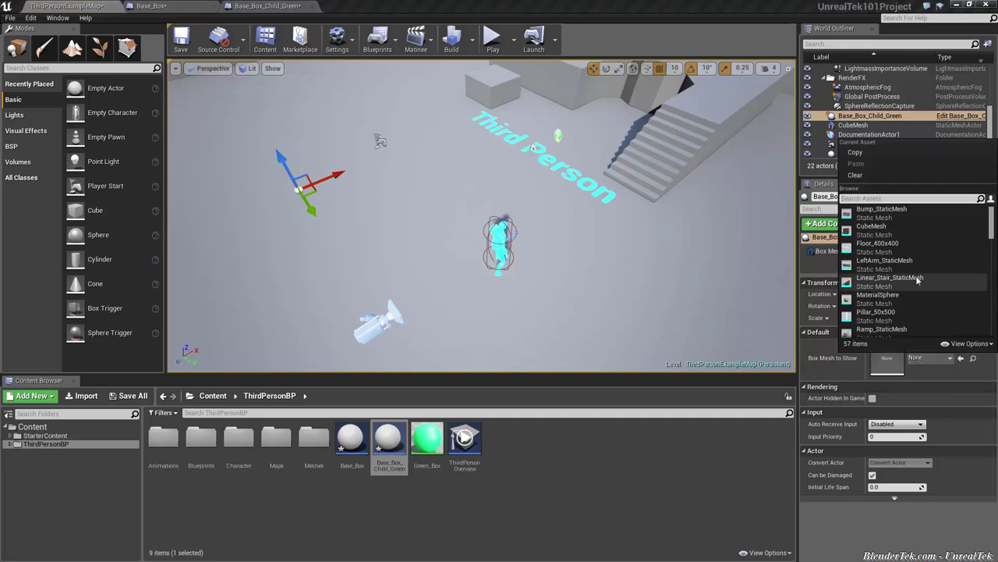
pyautogui.click(910, 225)
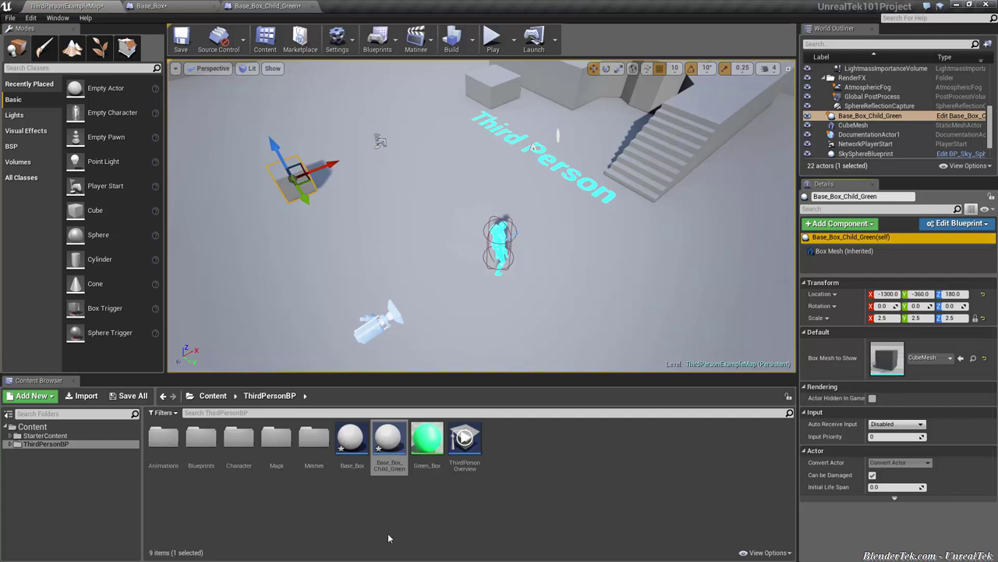
# Step: Undo a stray Base_Box placement and select the green child's Box Mesh component
pyautogui.moveTo(350, 453); pyautogui.dragTo(349, 264)
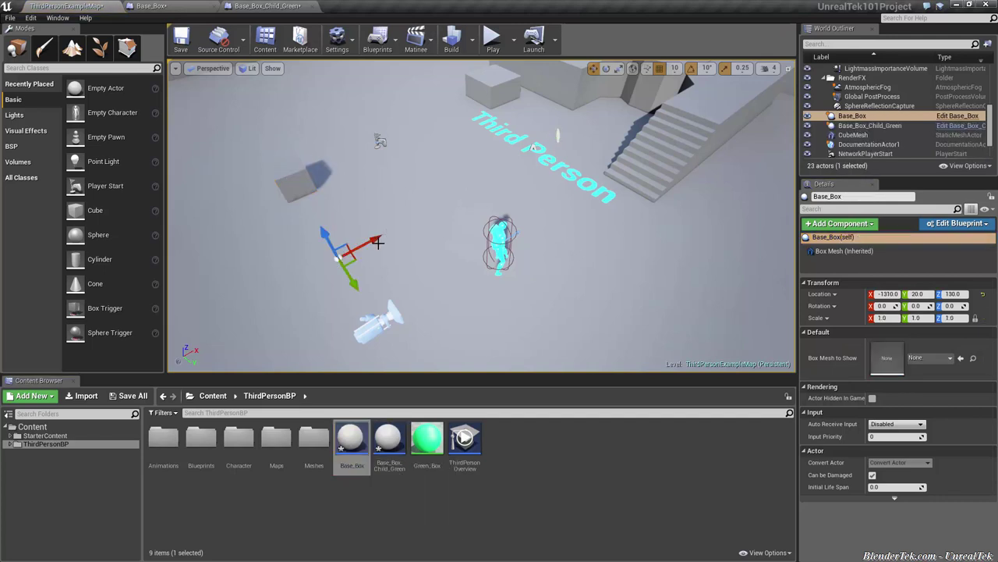
pyautogui.hotkey('ctrl', 'z')
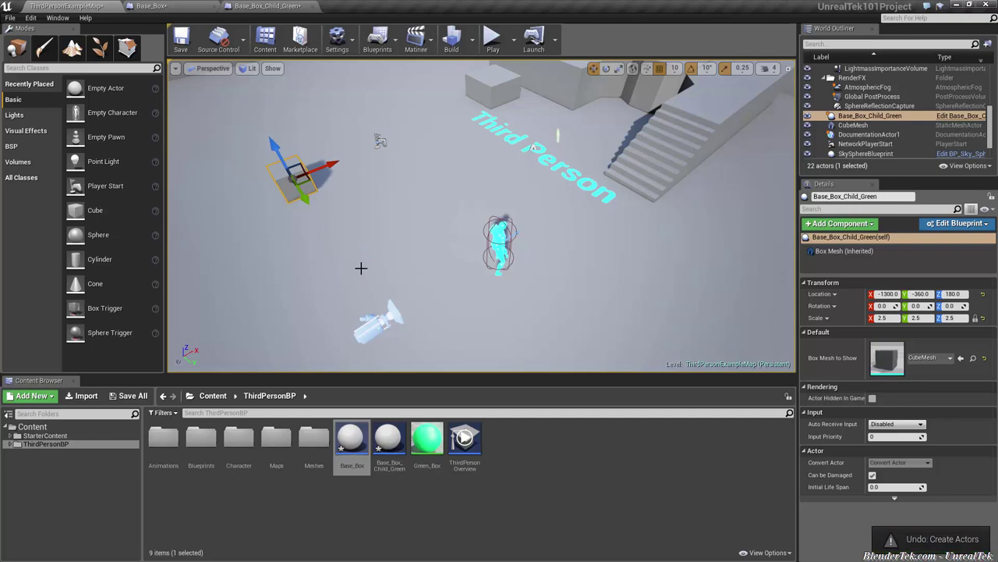
pyautogui.click(842, 251)
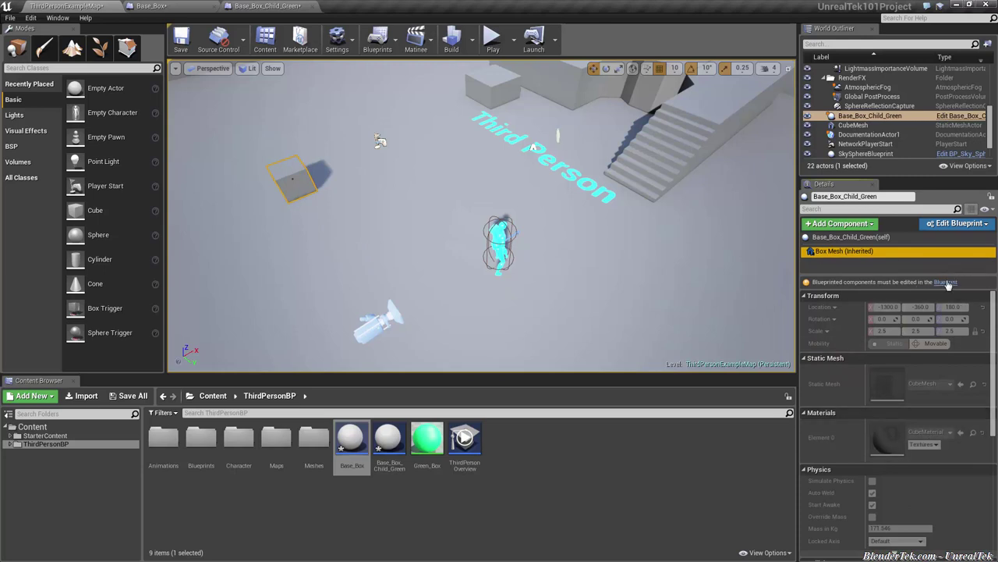
# Step: Open Base_Box_Child_Green's blueprint editor and look over its construction script
pyautogui.click(956, 225)
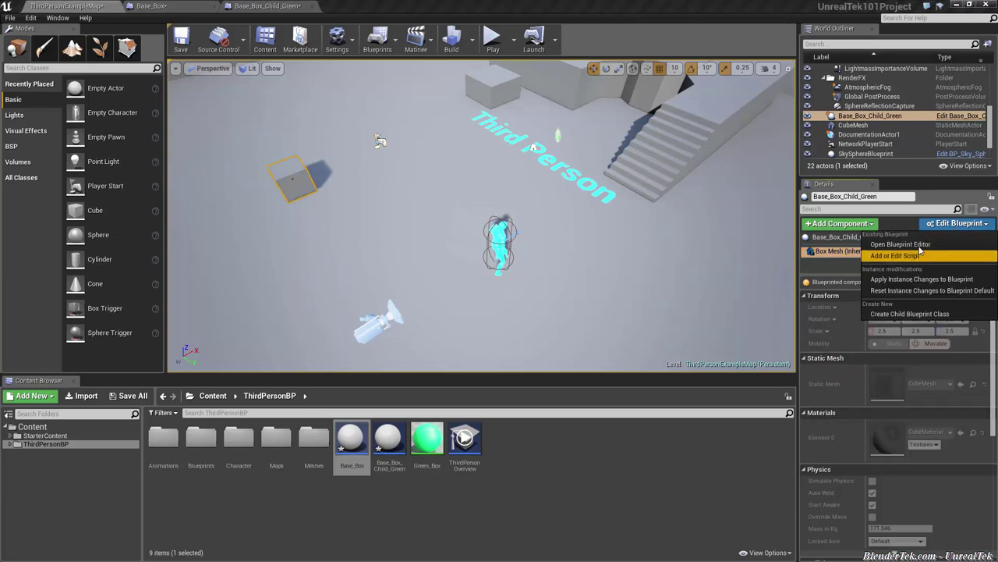
pyautogui.click(889, 244)
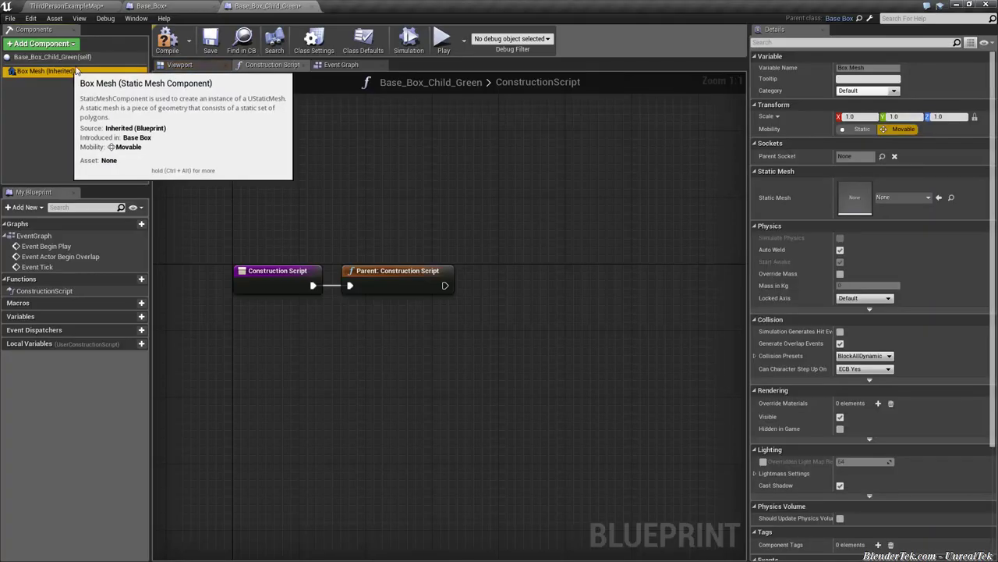
pyautogui.moveTo(289, 225)
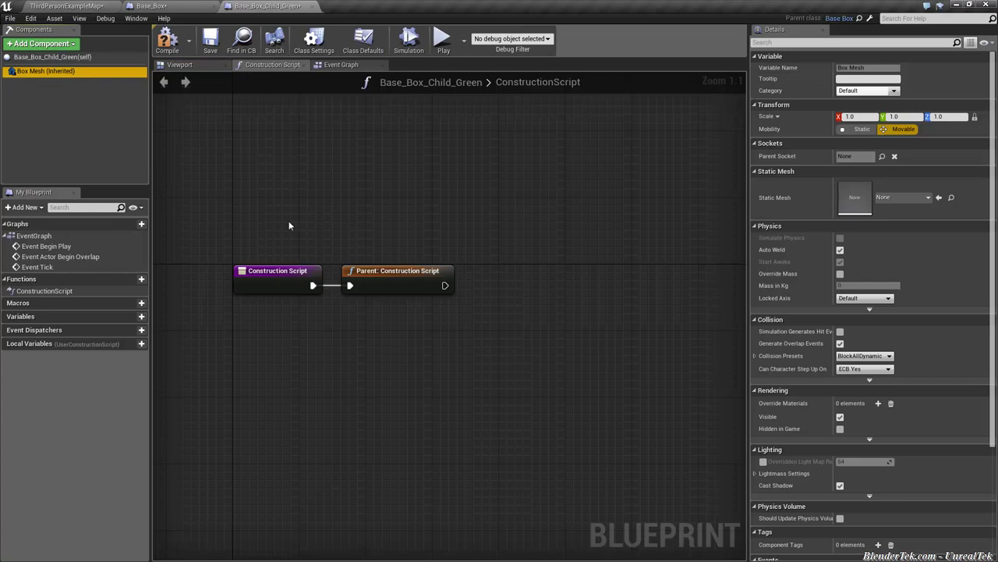
pyautogui.scroll(-2, 285, 222)
pyautogui.scroll(-1, 291, 220)
pyautogui.scroll(3, 320, 217)
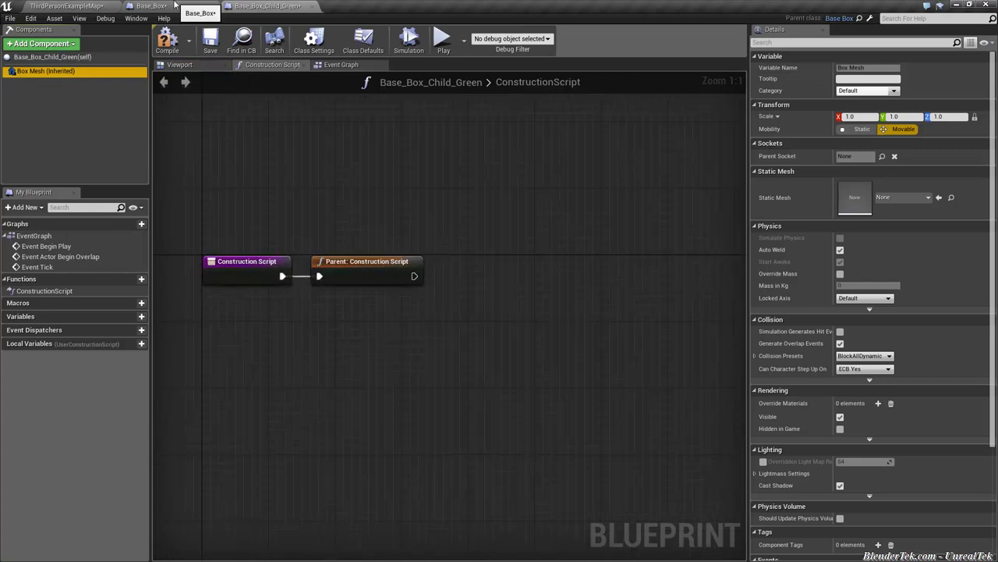
# Step: In Base_Box's construction script, add Set Material after Set Static Mesh, targeting Box Mesh
pyautogui.click(173, 5)
pyautogui.moveTo(450, 248); pyautogui.dragTo(513, 246, button='right')
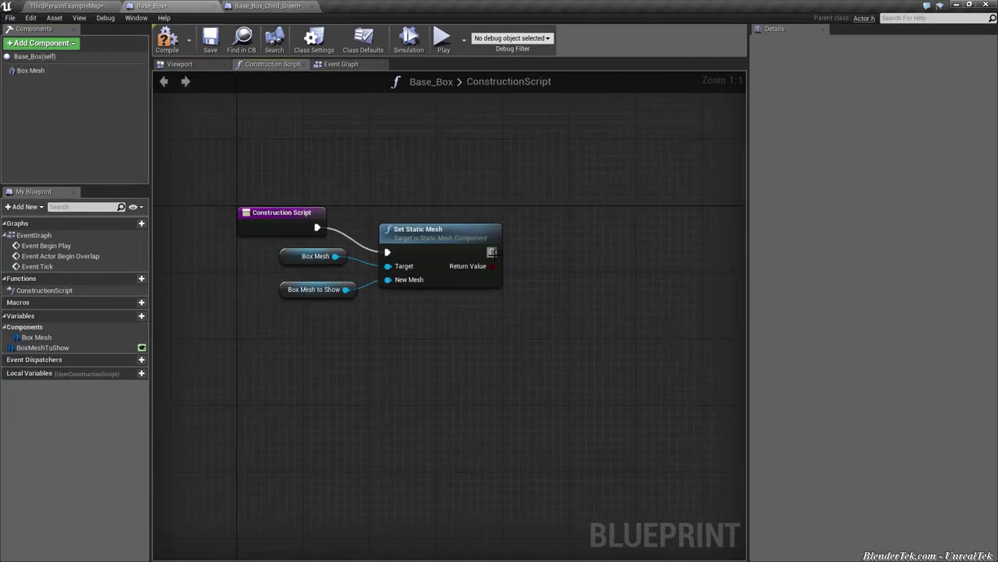
pyautogui.moveTo(493, 251); pyautogui.dragTo(545, 322)
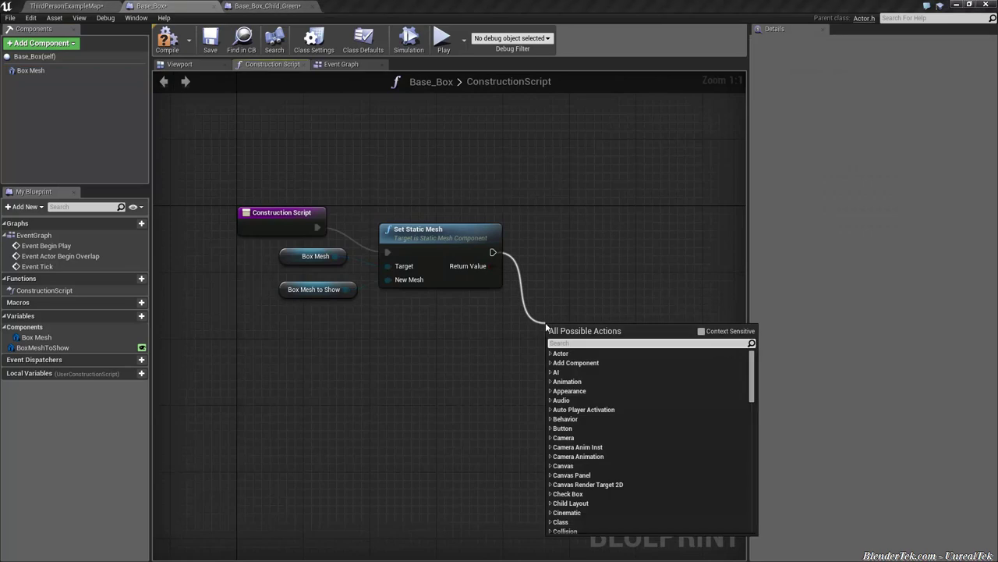
pyautogui.write('material')
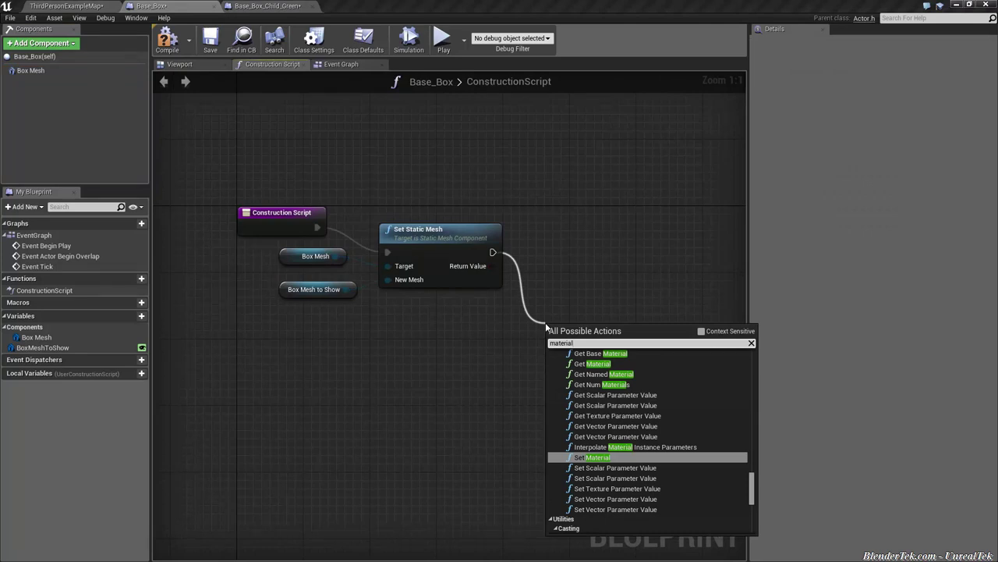
pyautogui.click(593, 457)
pyautogui.moveTo(31, 70); pyautogui.dragTo(548, 369)
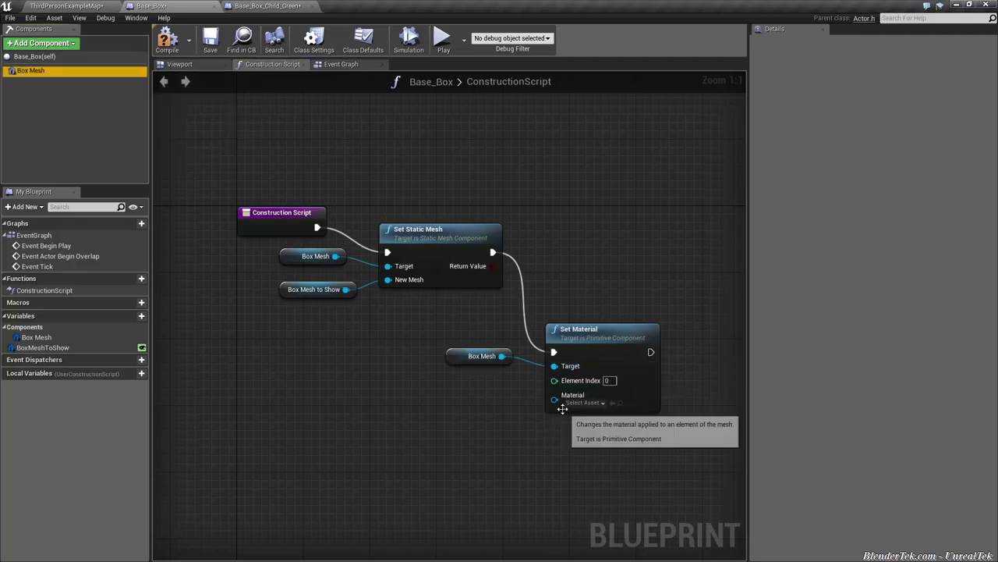
pyautogui.click(585, 403)
pyautogui.click(237, 349)
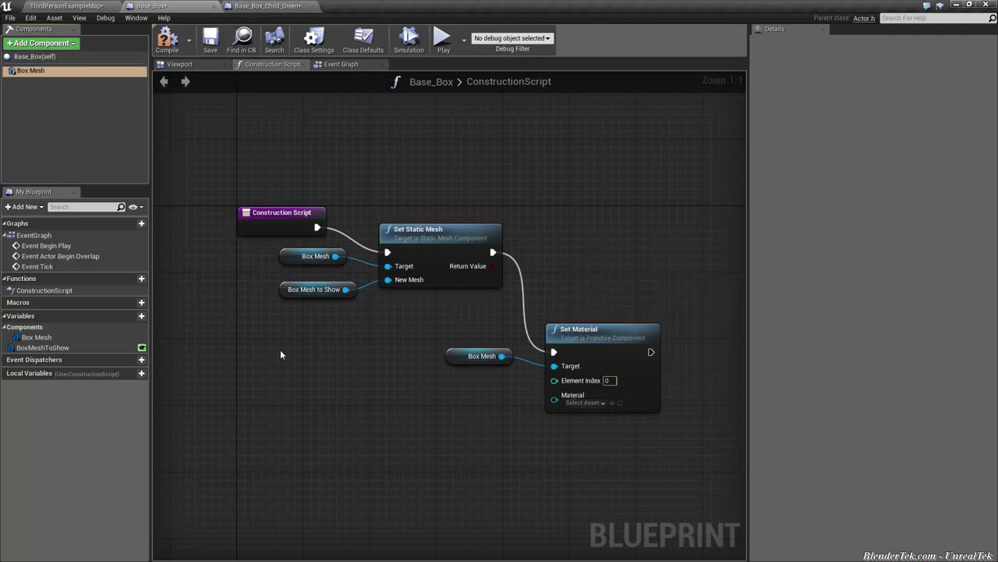
# Step: Create an editable Material-type variable named MaterialToShow in Base_Box
pyautogui.click(142, 316)
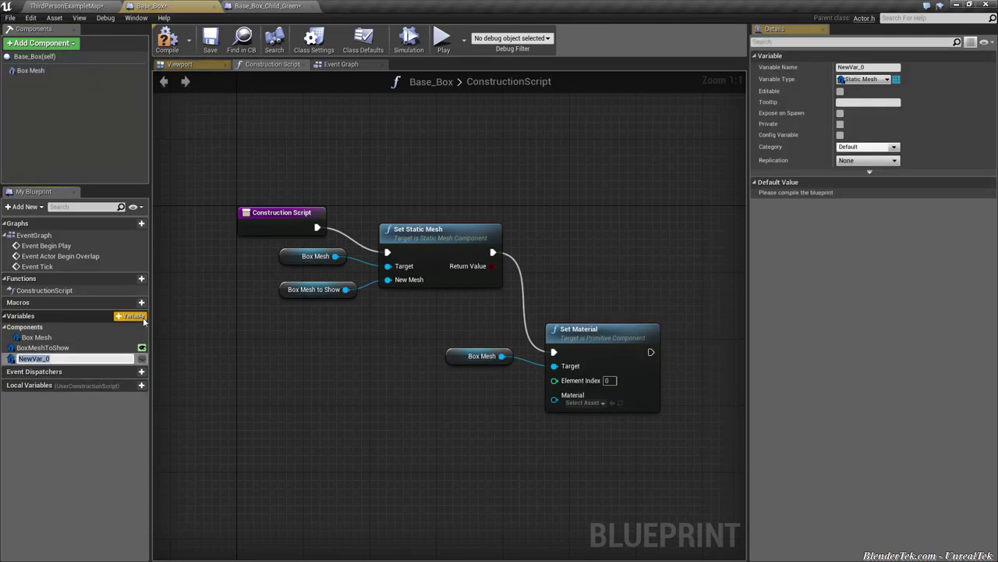
pyautogui.write('MaterialToShow')
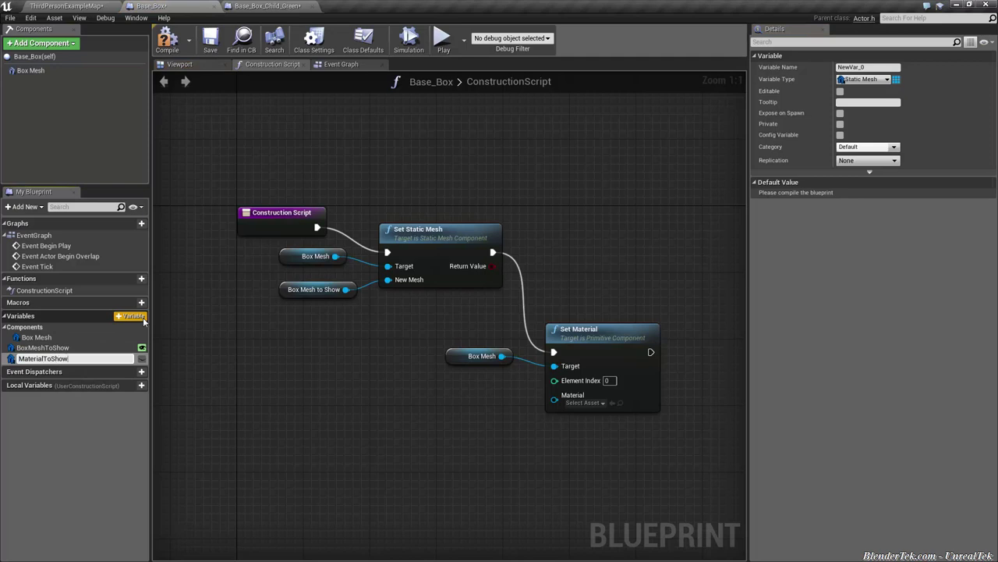
pyautogui.press('Return')
pyautogui.click(882, 78)
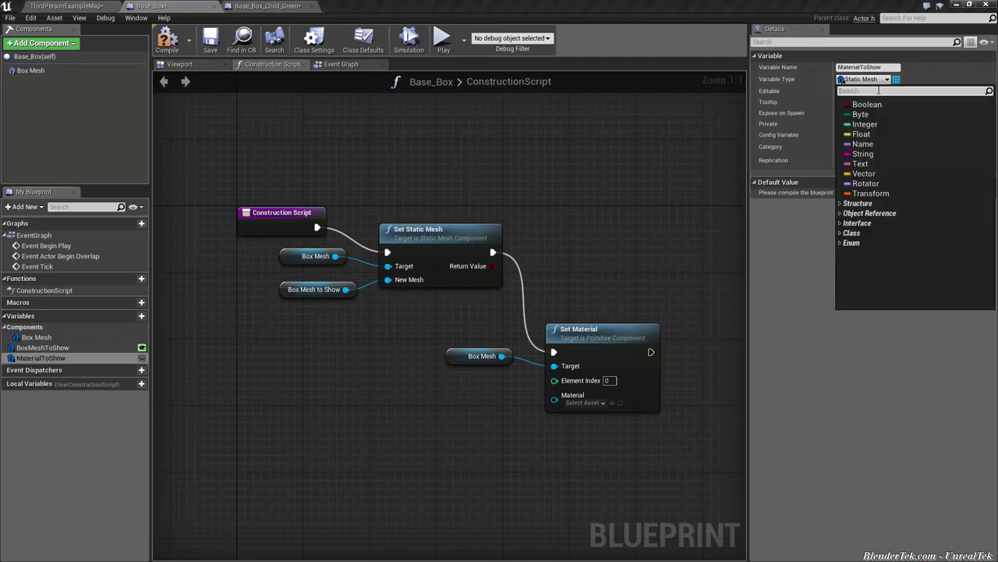
pyautogui.write('material')
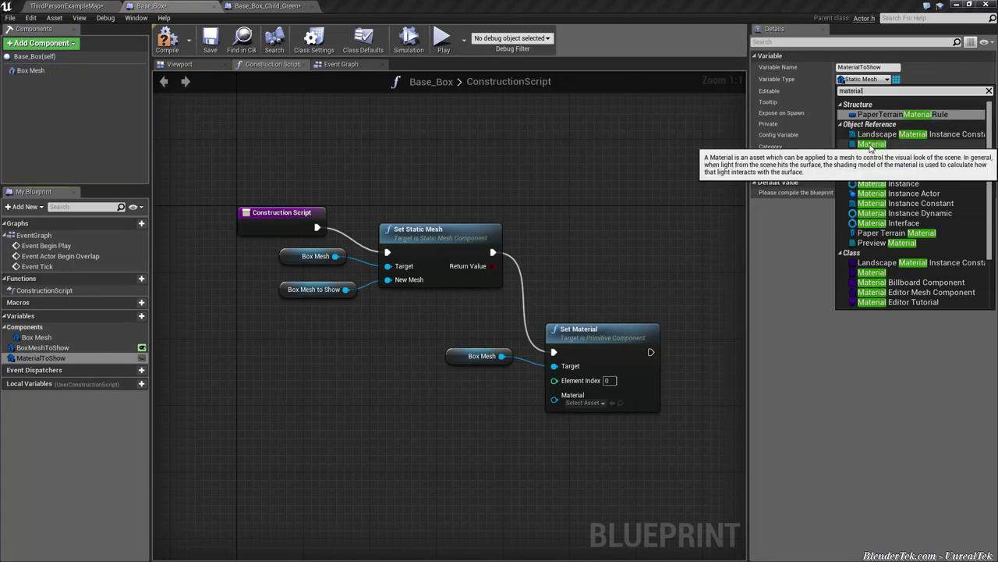
pyautogui.click(868, 144)
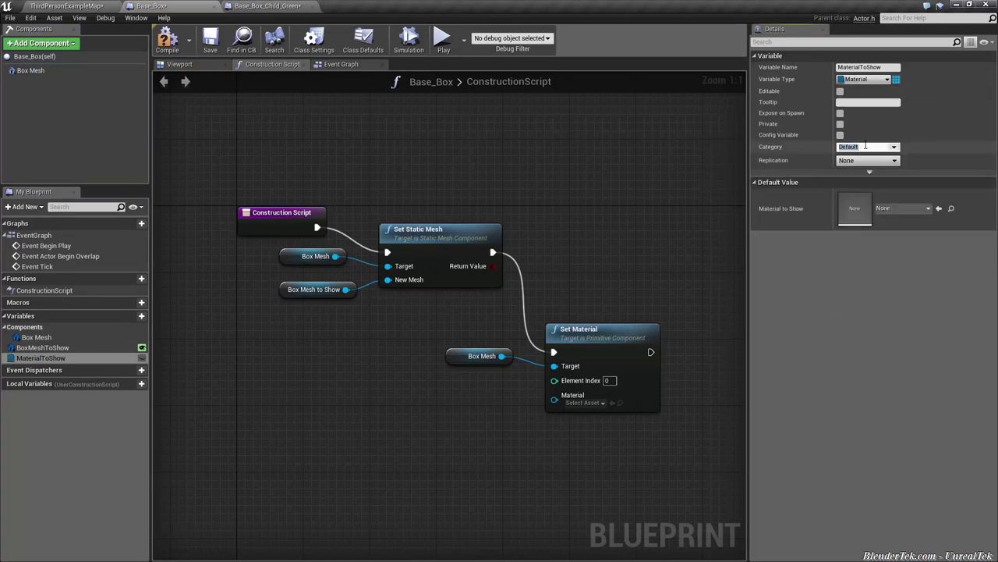
pyautogui.click(839, 92)
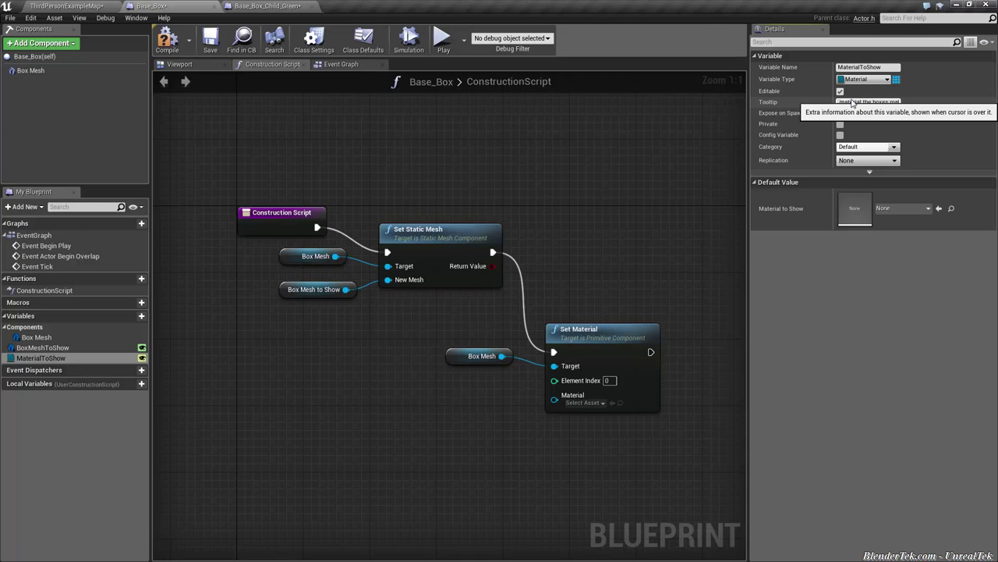
# Step: Connect MaterialToShow to Set Material's Material input and compile Base_Box
pyautogui.moveTo(40, 358)
pyautogui.mouseDown()
pyautogui.moveTo(553, 410)
pyautogui.moveTo(554, 400)
pyautogui.mouseUp()
pyautogui.click(167, 41)
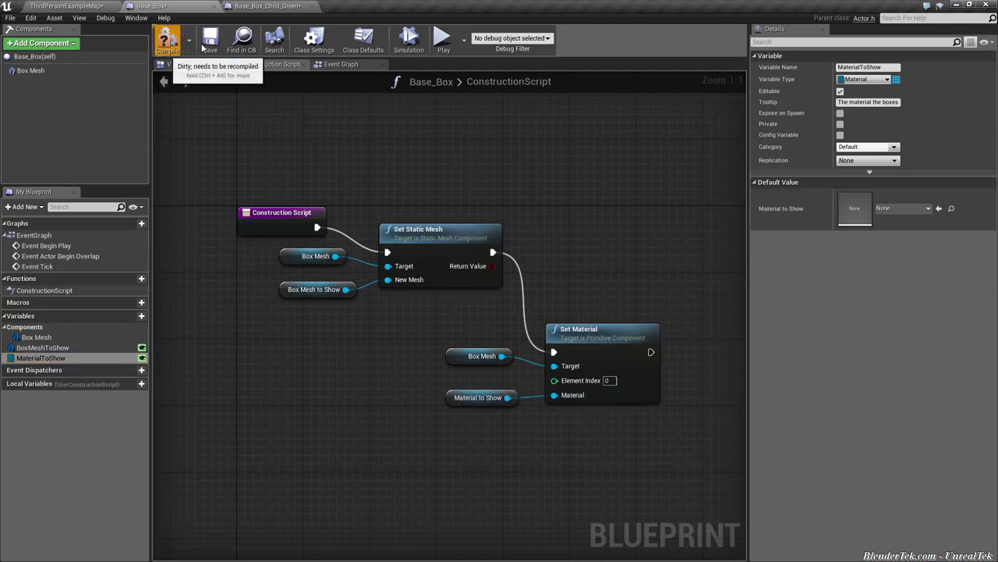
pyautogui.click(295, 6)
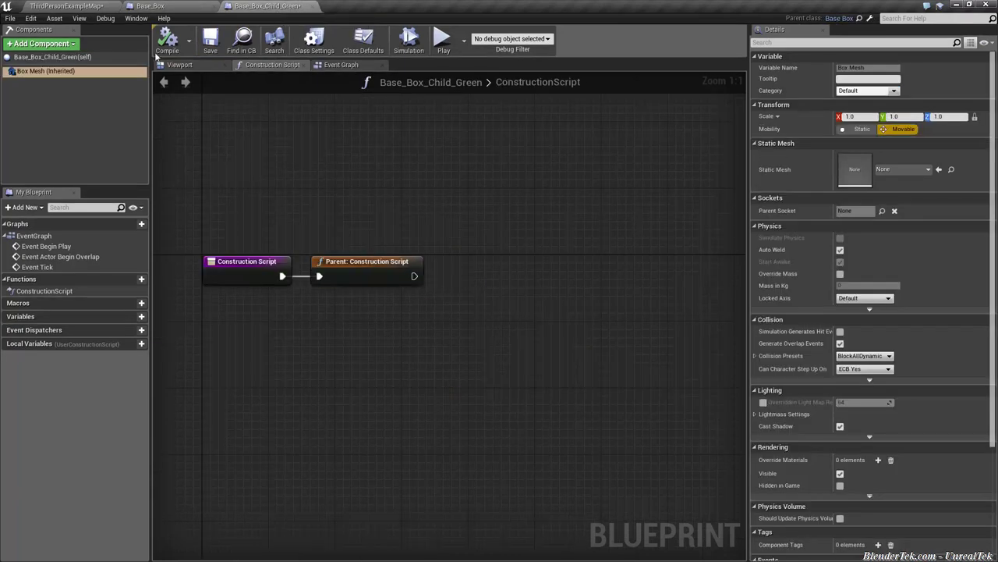
# Step: Select the Base_Box_Child_Green actor in the level and check its blueprint
pyautogui.click(95, 5)
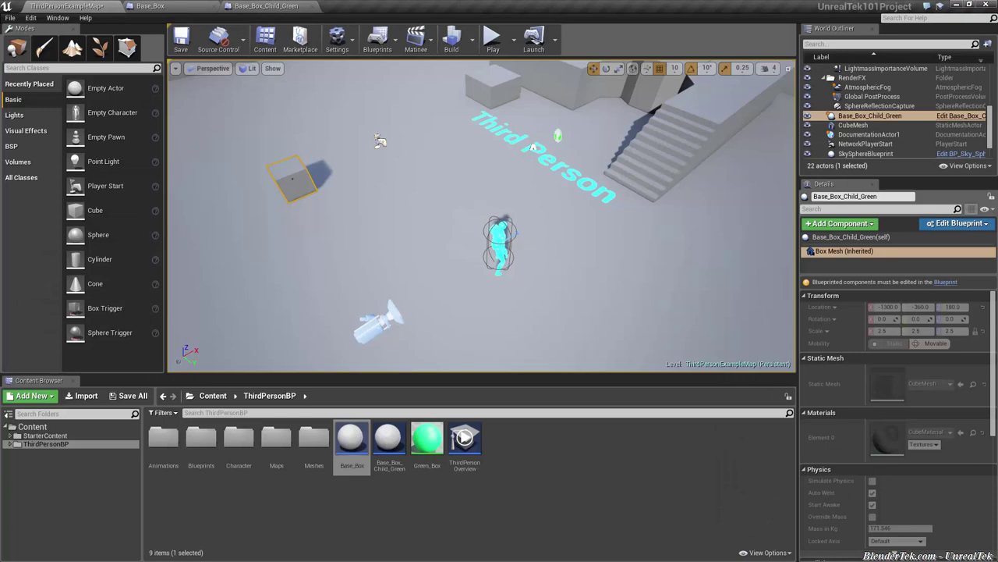
pyautogui.click(854, 237)
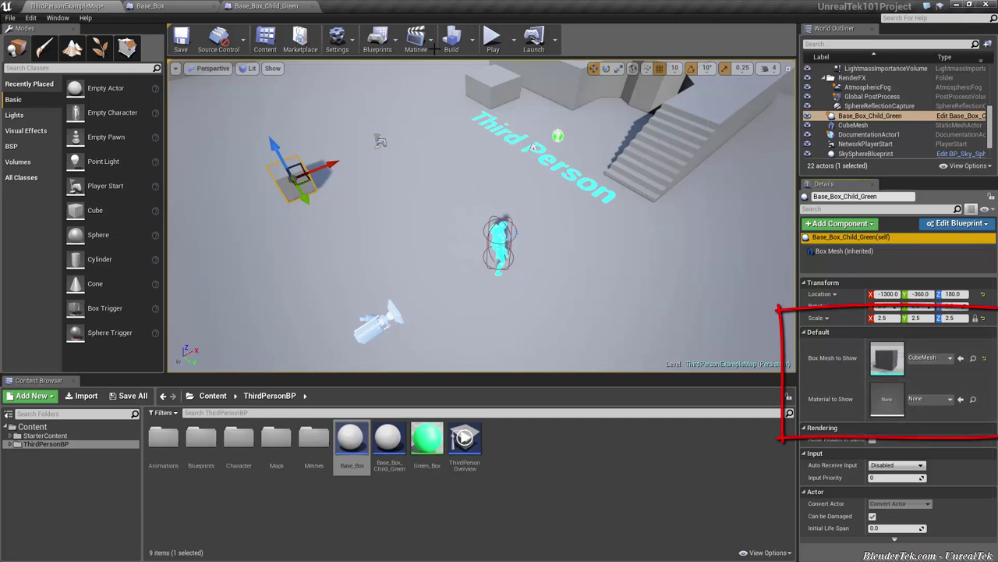
pyautogui.click(265, 5)
# Step: Put MaterialToShow in a Colors category and save the Base_Box blueprint
pyautogui.click(205, 6)
pyautogui.write('Colors')
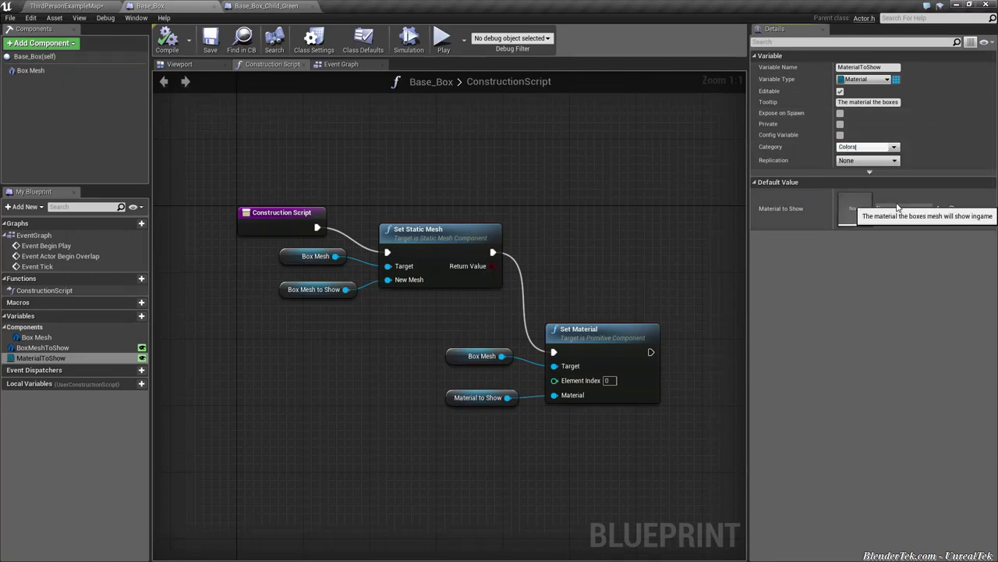
pyautogui.press('Return')
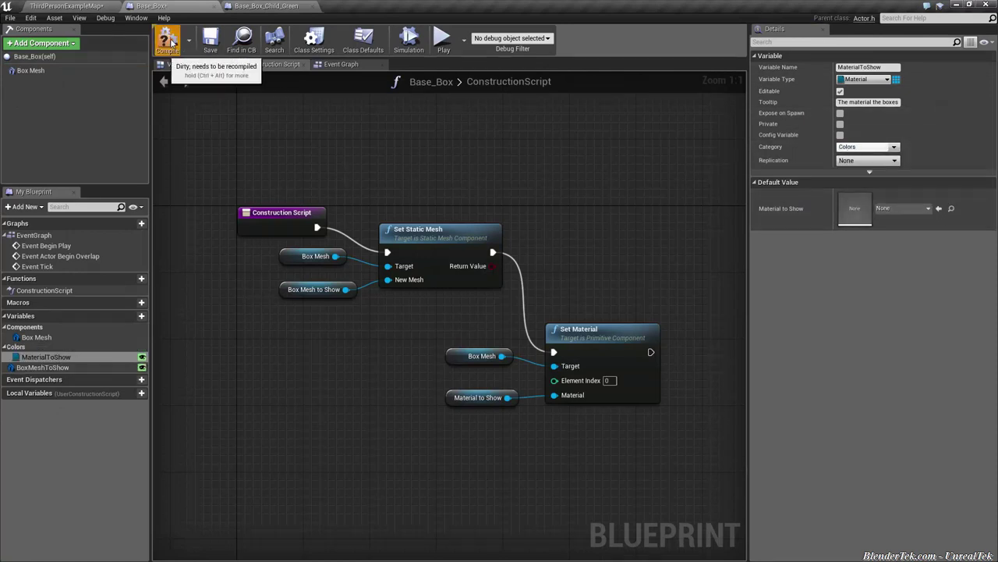
pyautogui.click(210, 43)
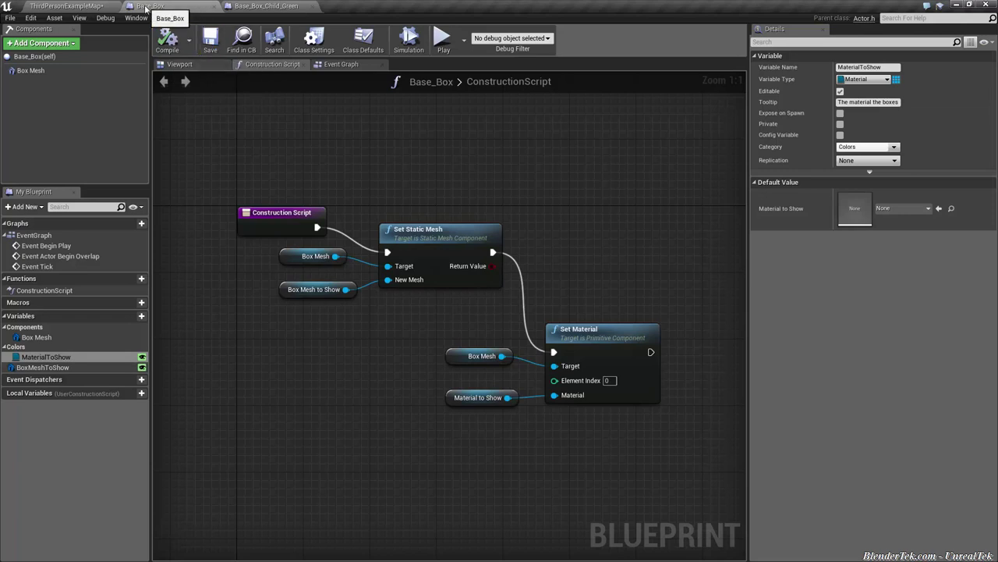
pyautogui.click(62, 6)
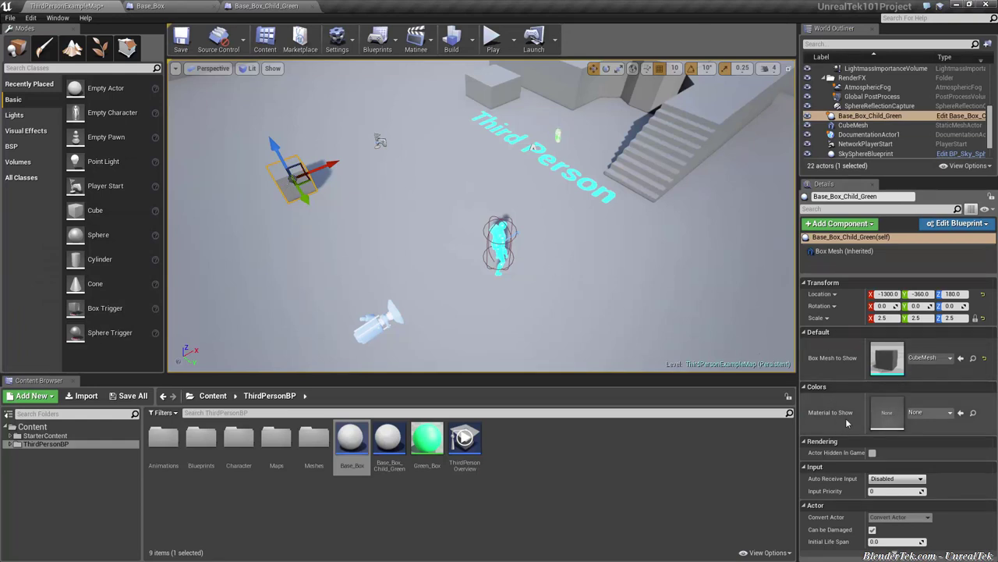
pyautogui.moveTo(932, 412)
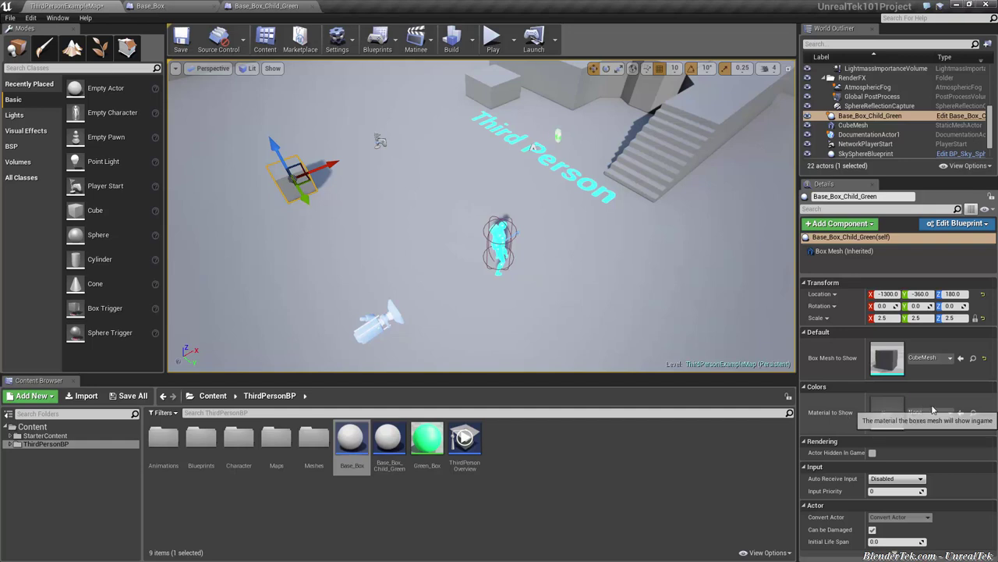
# Step: Set the green child's Material to Show to Green_Box and deselect it to view the colour
pyautogui.click(925, 416)
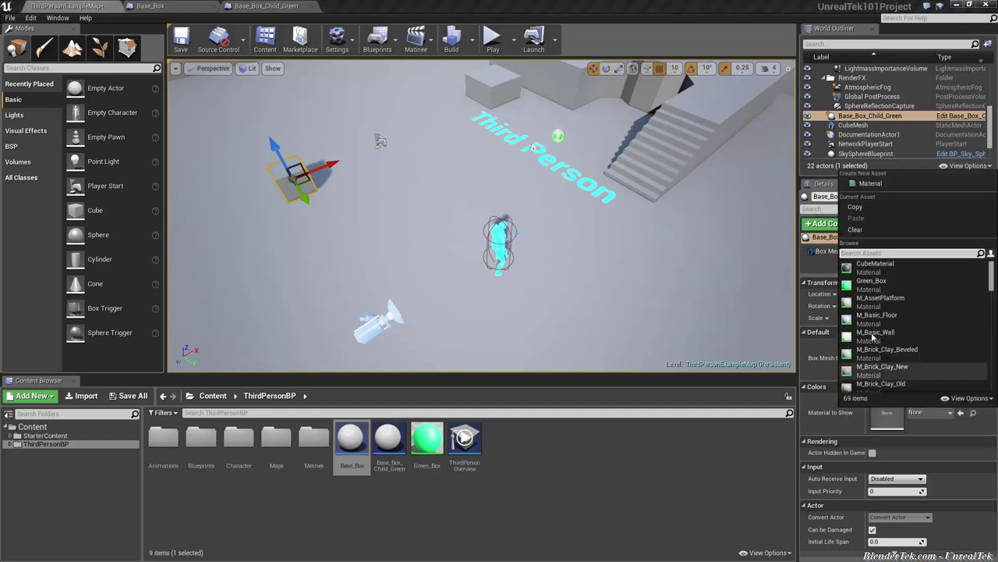
pyautogui.click(871, 284)
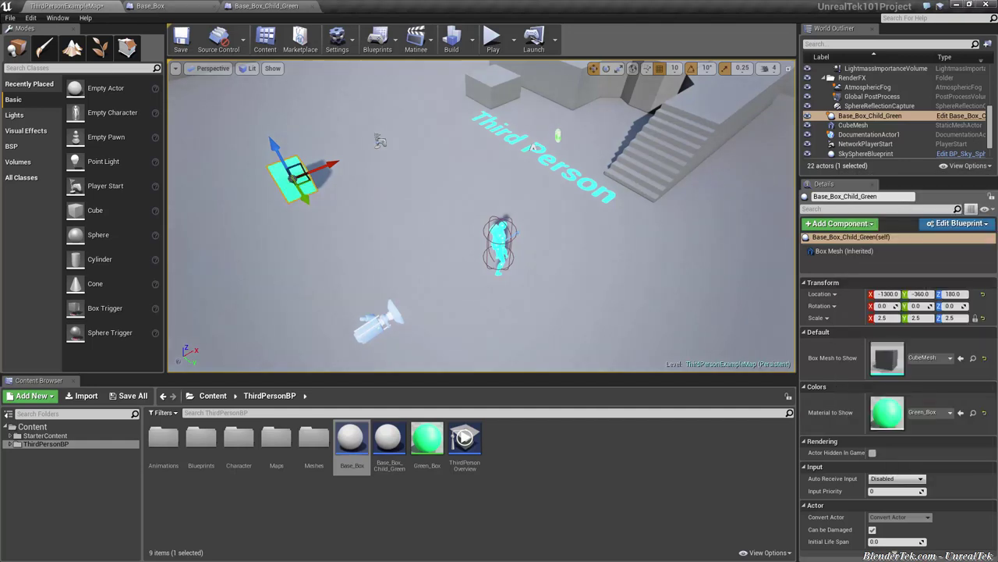
pyautogui.click(340, 269)
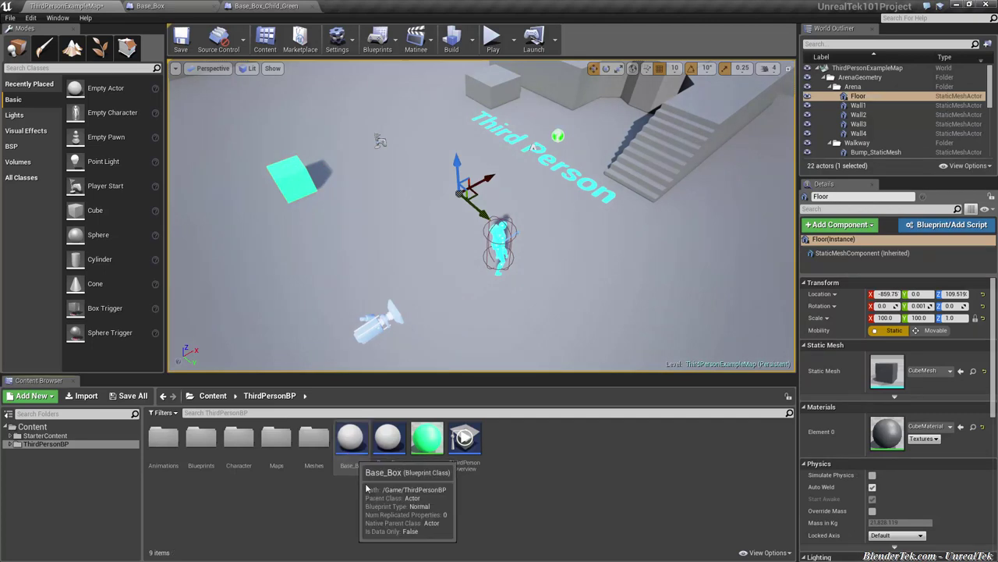
# Step: Create a new child blueprint derived from Base_Box
pyautogui.rightClick(347, 442)
pyautogui.click(403, 290)
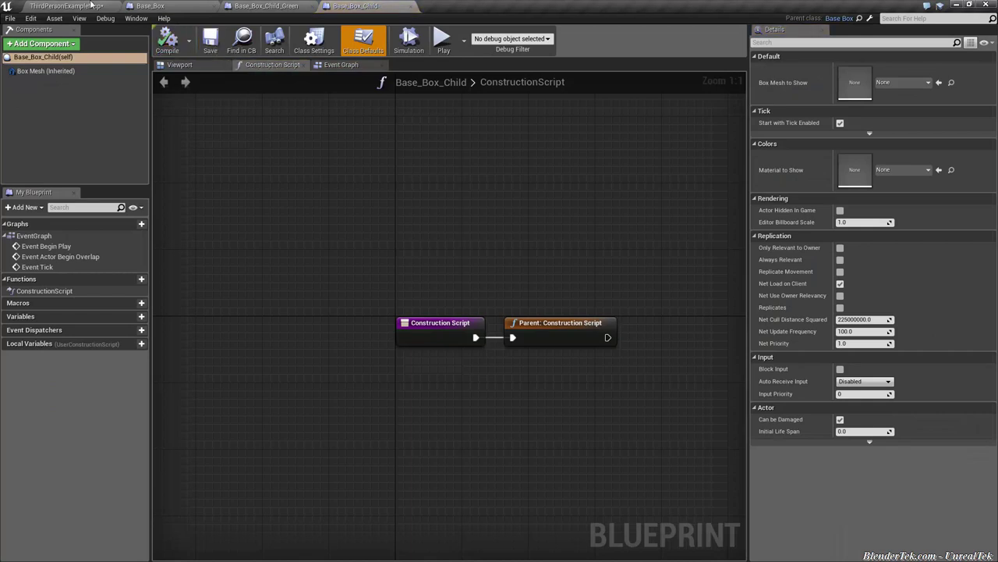
pyautogui.click(66, 6)
# Step: Rename the new child blueprint to Base_Box_Child_Red
pyautogui.click(426, 442)
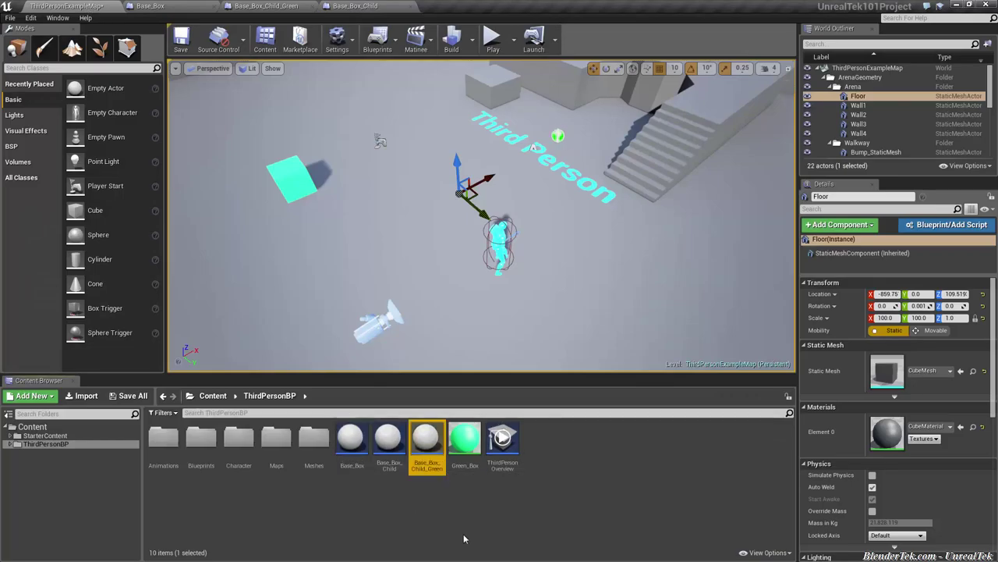
pyautogui.press('F2')
pyautogui.press('End')
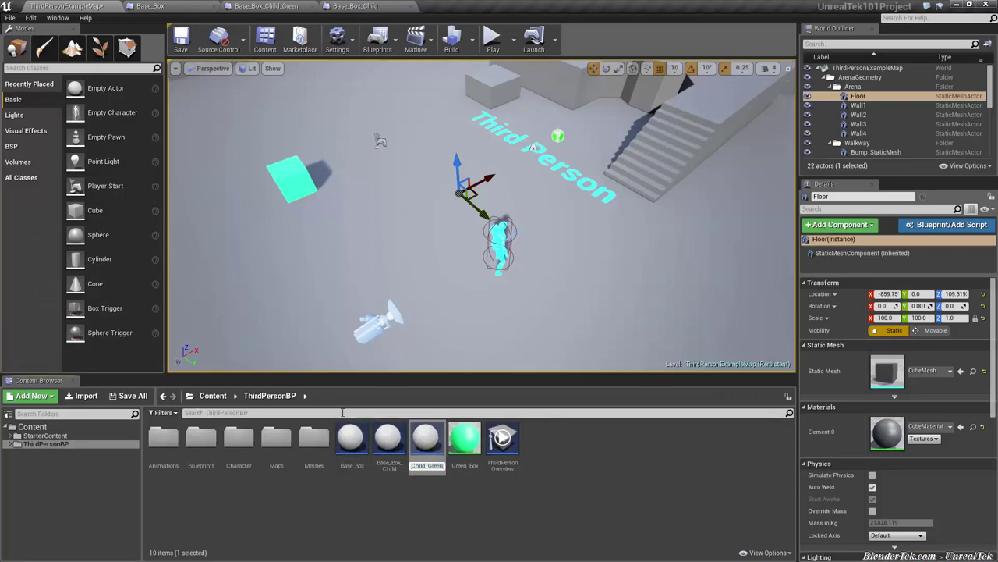
pyautogui.click(397, 461)
pyautogui.press('F2')
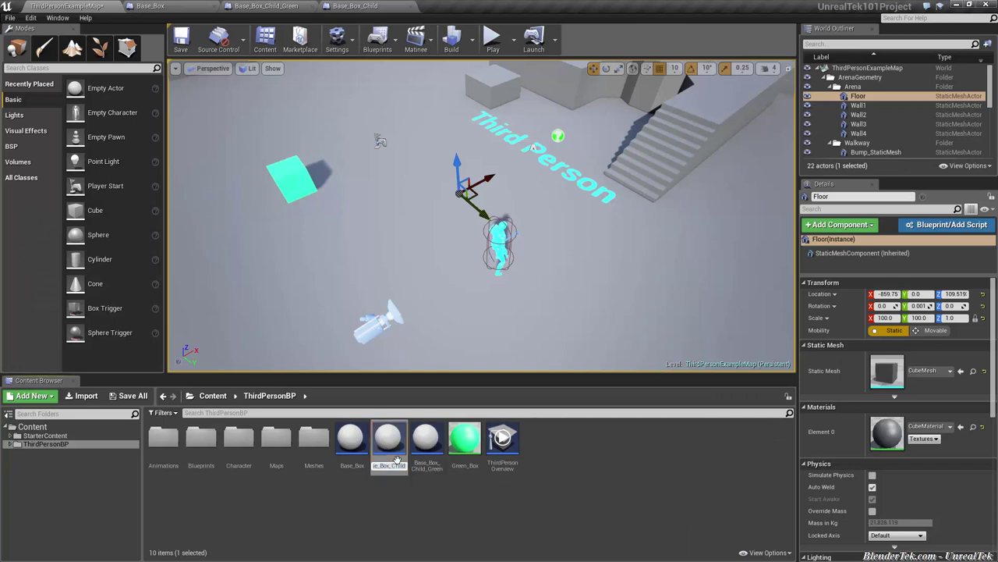
pyautogui.write('Red')
pyautogui.press('Return')
# Step: Place a Base_Box_Child_Red actor and set its Box Mesh to Show to MaterialSphere
pyautogui.moveTo(427, 441); pyautogui.dragTo(355, 242)
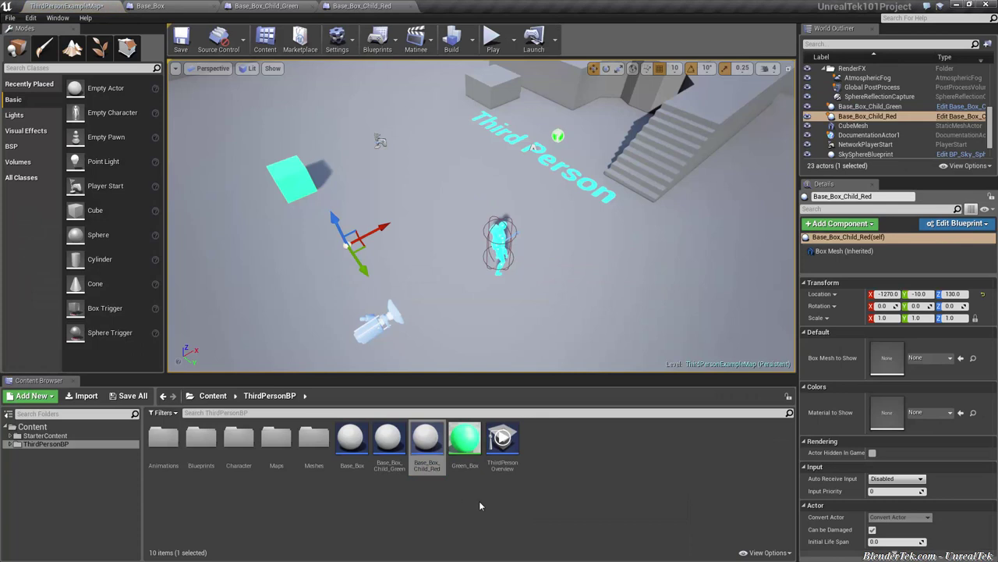
pyautogui.click(929, 358)
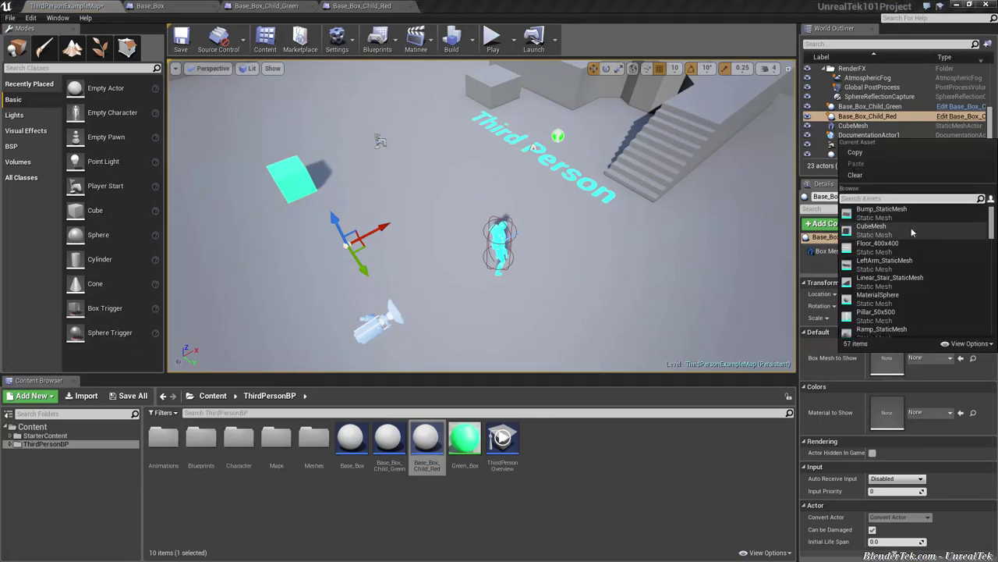
pyautogui.click(917, 299)
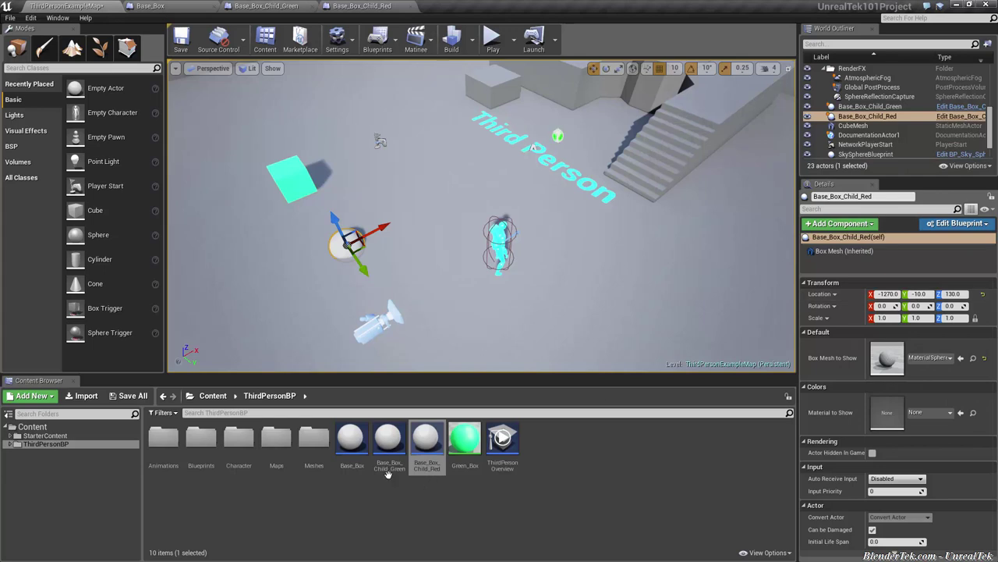
pyautogui.moveTo(388, 444)
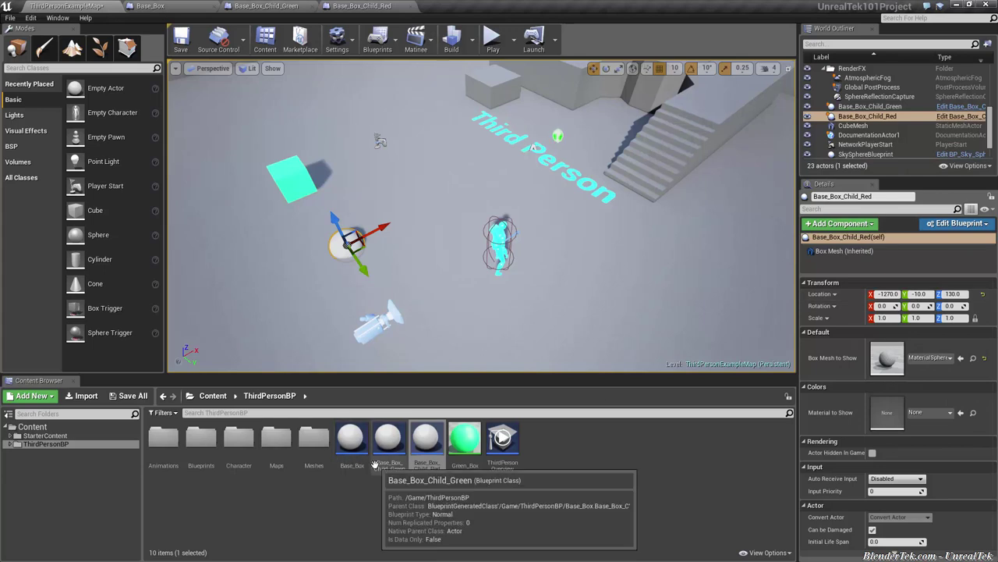
# Step: Undo a stray Base_Box placement and check Base_Box's default Box Mesh to Show
pyautogui.click(350, 456)
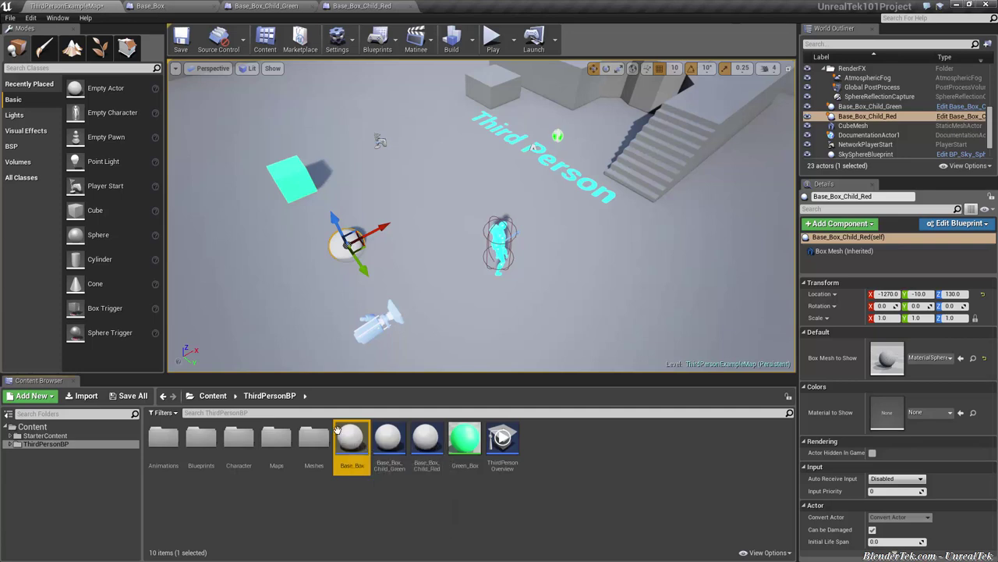
pyautogui.moveTo(349, 455); pyautogui.dragTo(434, 254)
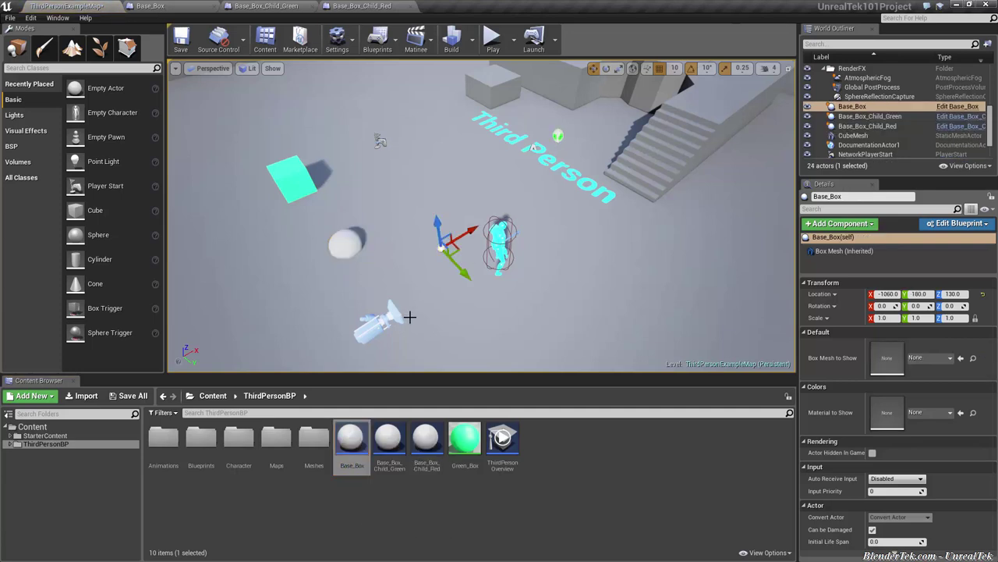
pyautogui.hotkey('ctrl', 'z')
pyautogui.doubleClick(350, 437)
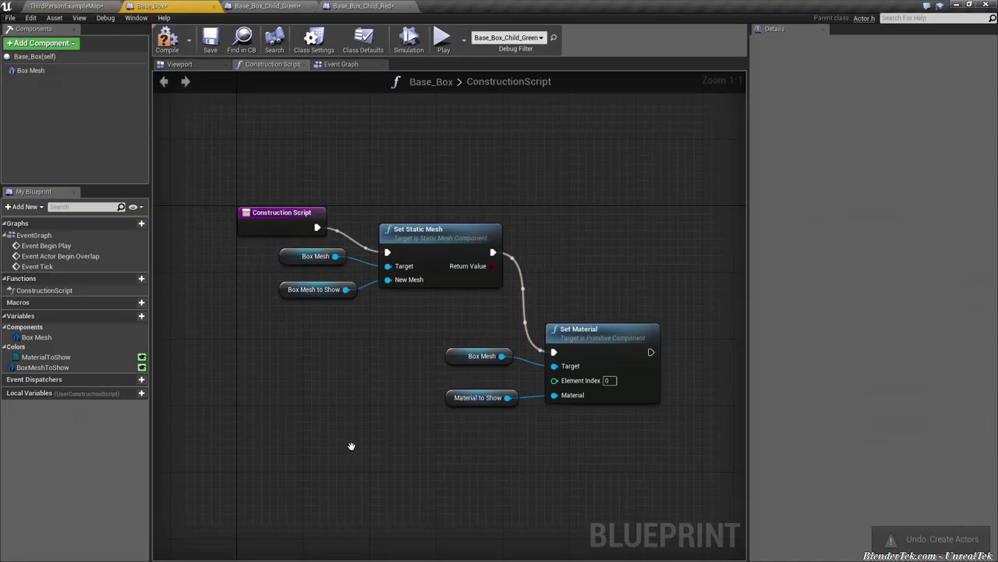
pyautogui.click(322, 294)
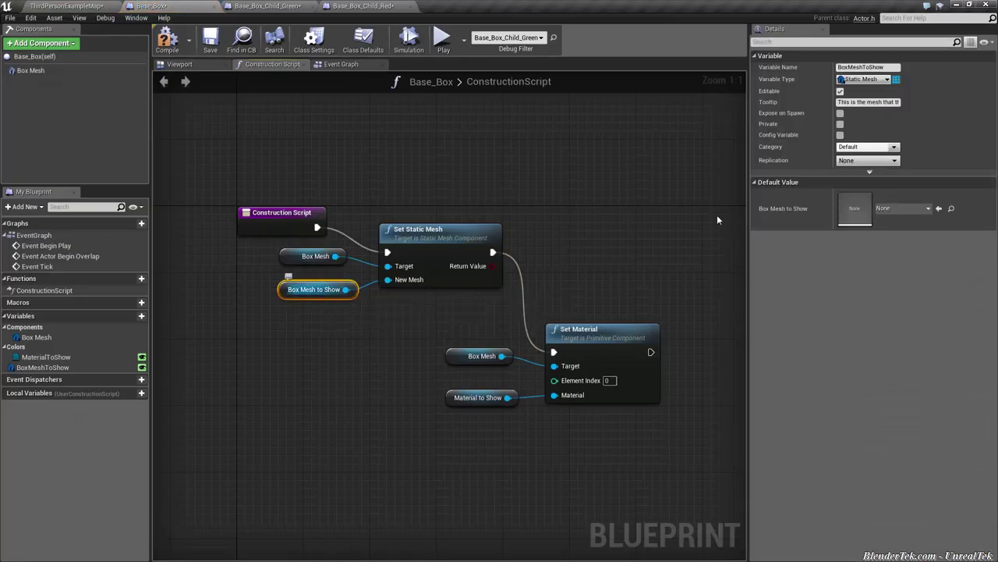
pyautogui.click(902, 209)
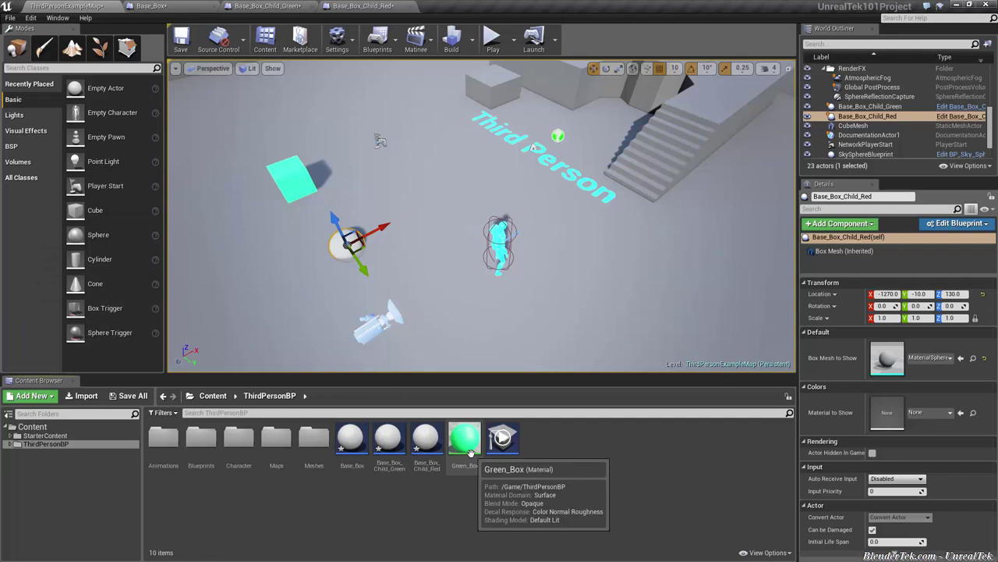
# Step: Duplicate the Green_Box material as a new material named Red_Box
pyautogui.rightClick(470, 453)
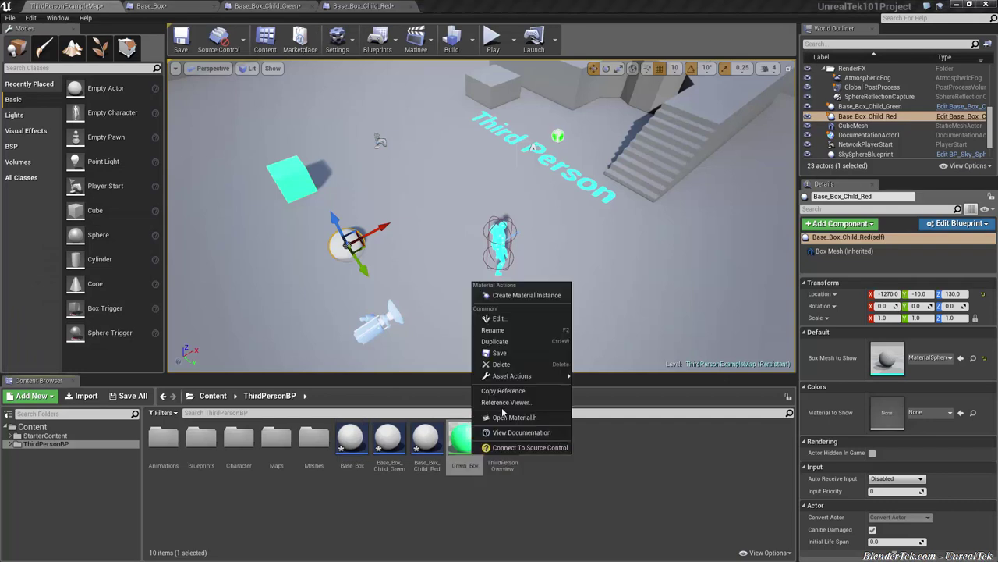
pyautogui.click(522, 341)
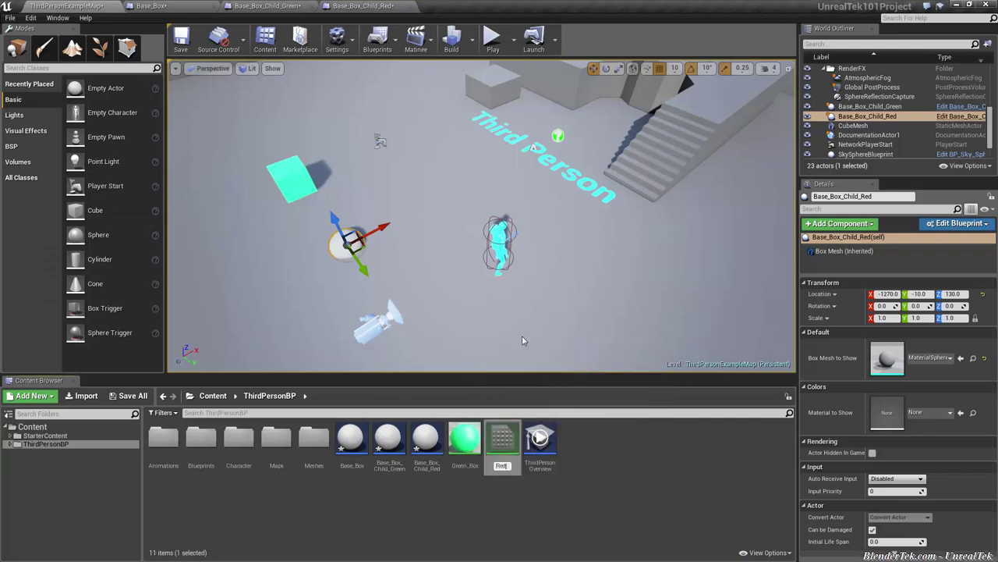
pyautogui.write('Red_Box')
pyautogui.press('Return')
# Step: Change Red_Box's base colour constant to red
pyautogui.doubleClick(331, 228)
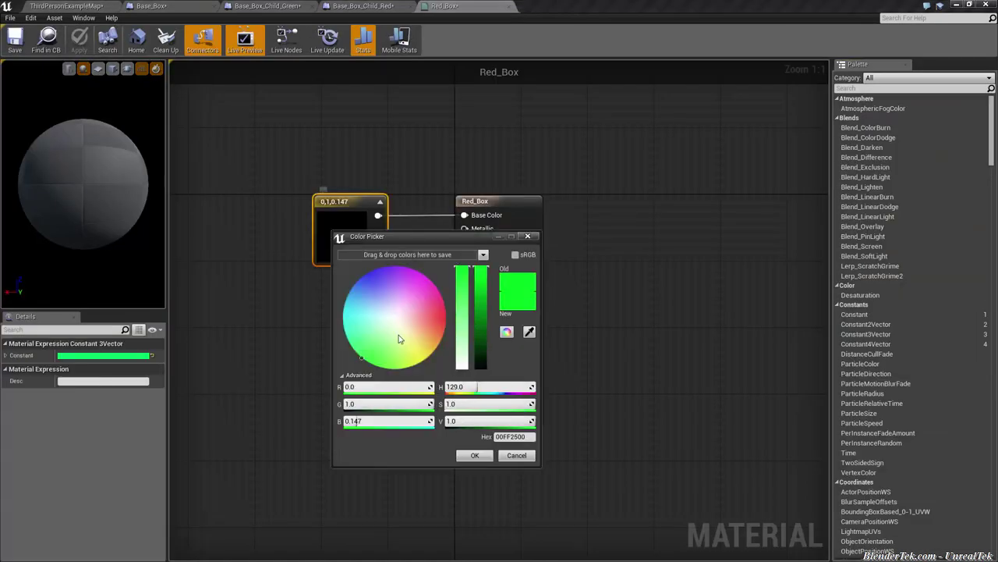
pyautogui.click(446, 315)
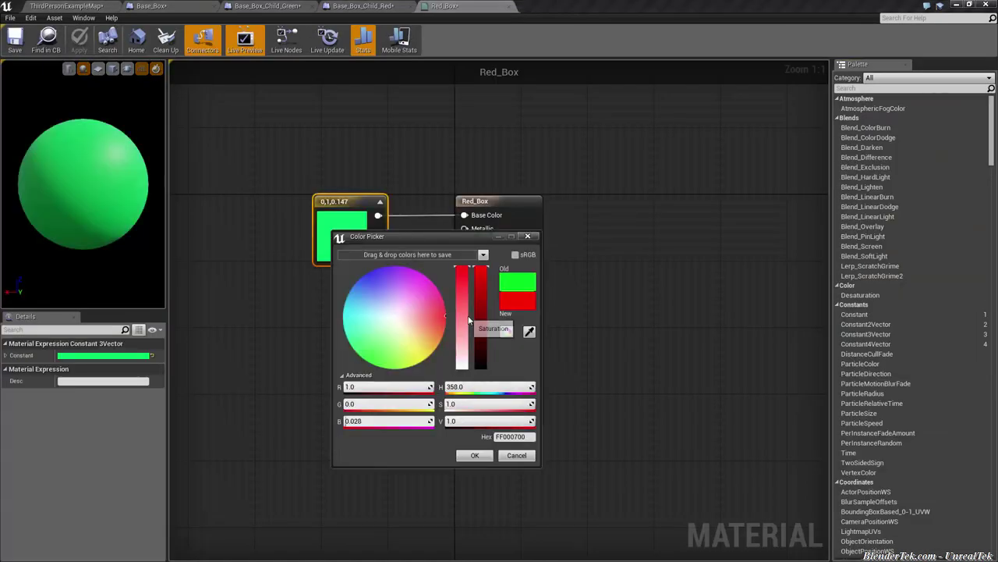
pyautogui.click(484, 456)
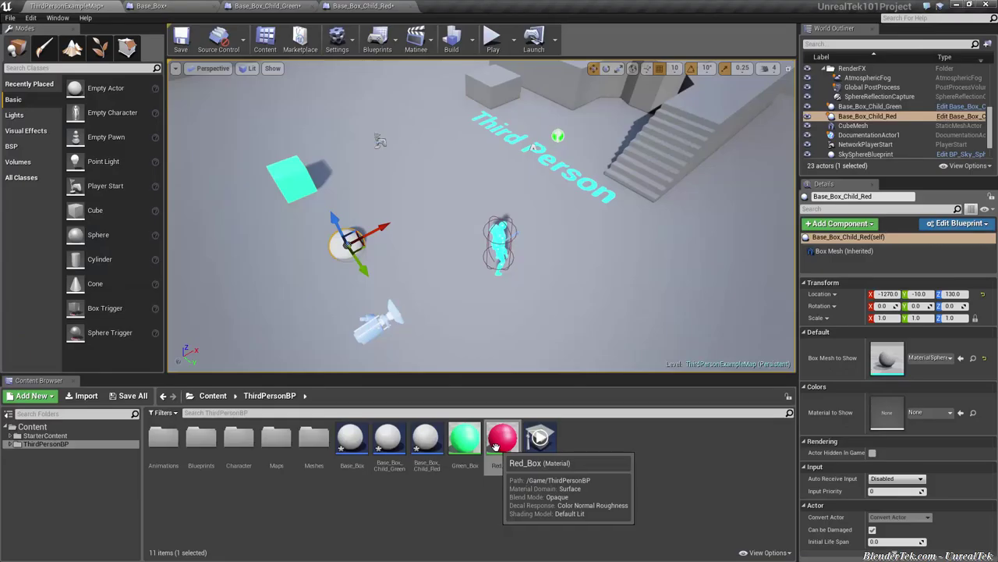
pyautogui.moveTo(490, 446); pyautogui.dragTo(884, 410)
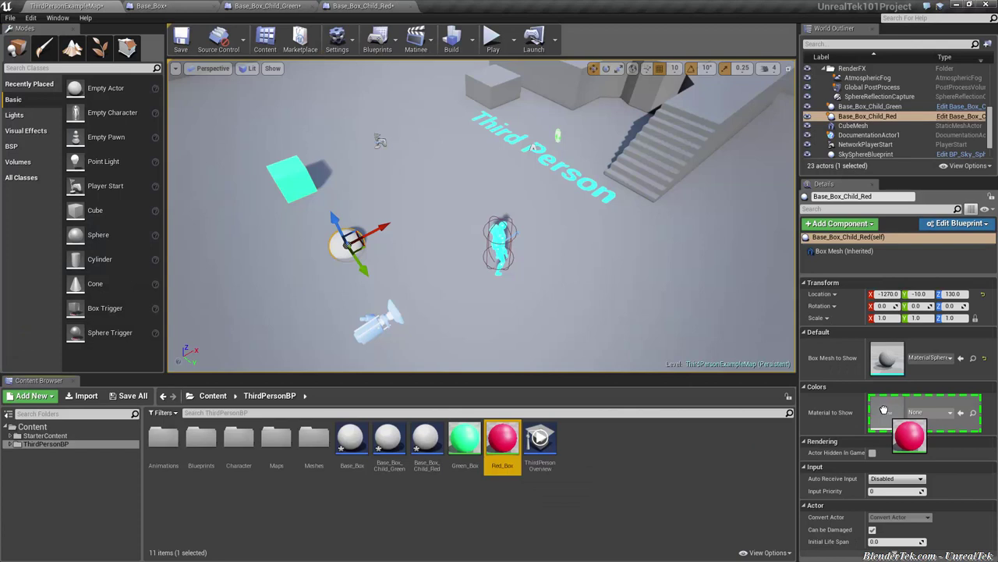
# Step: Assign Red_Box to the sphere's Material to Show and test the level in Play
pyautogui.moveTo(884, 410); pyautogui.dragTo(886, 411)
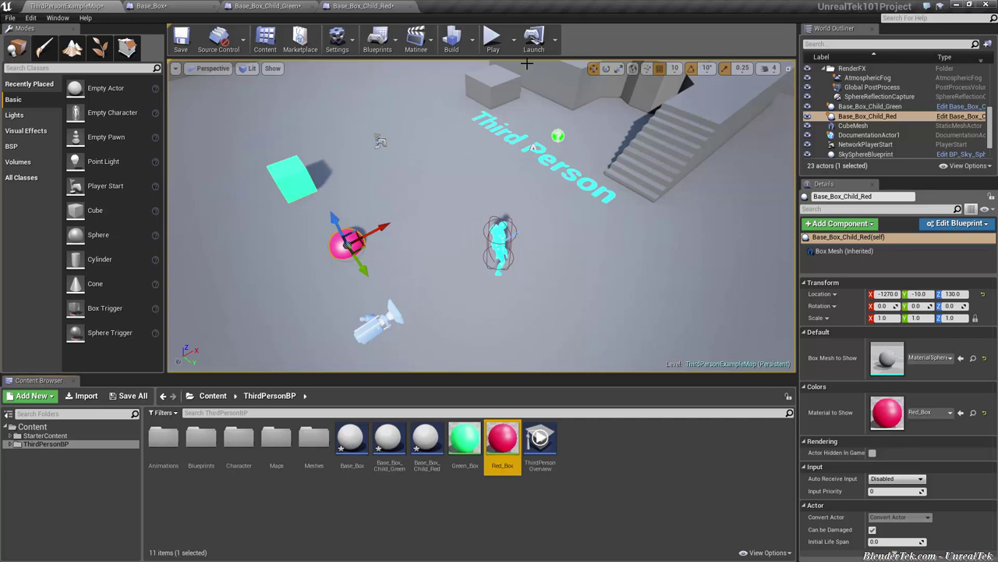
pyautogui.hotkey('alt', 'p')
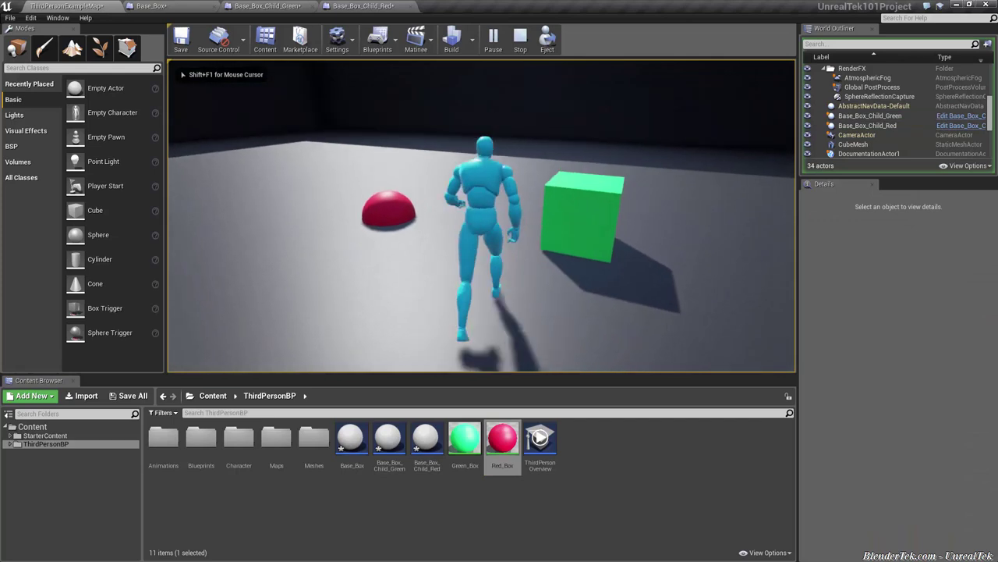
pyautogui.press('Escape')
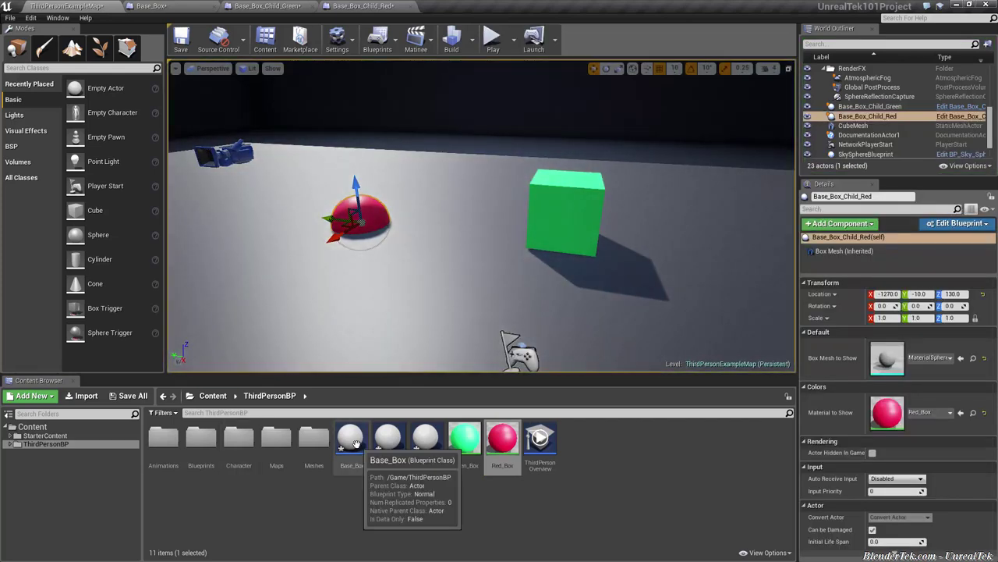
# Step: Open Base_Box and save the Base_Box_Child_Green Blueprint
pyautogui.doubleClick(355, 443)
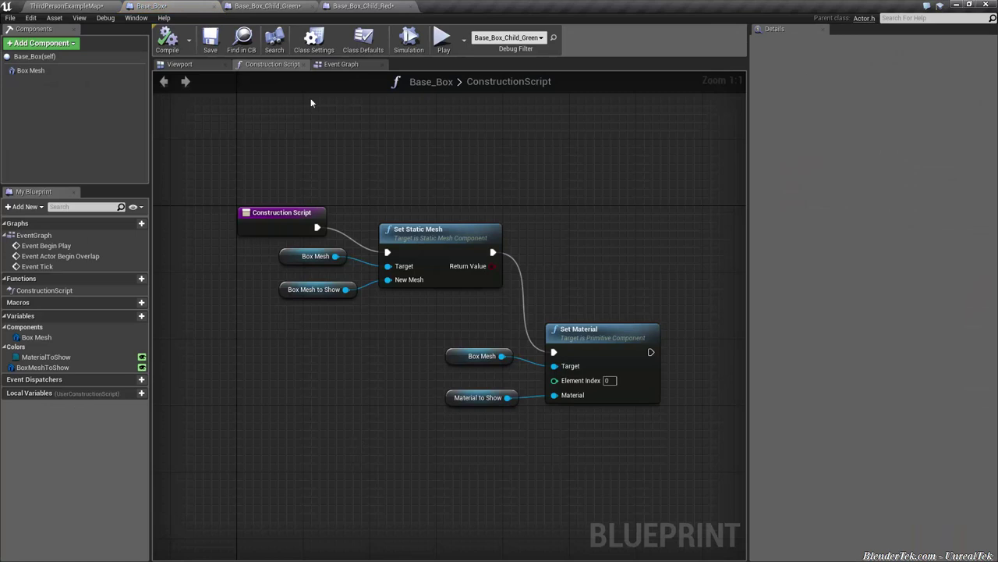
pyautogui.click(267, 6)
pyautogui.click(209, 40)
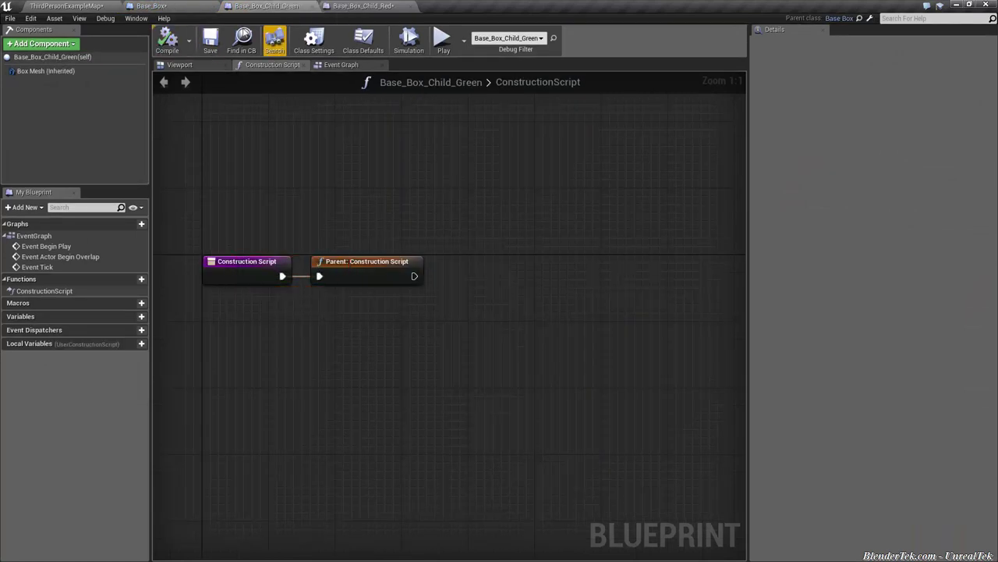
# Step: Compile Base_Box and close the green and red child Blueprint tabs
pyautogui.click(170, 7)
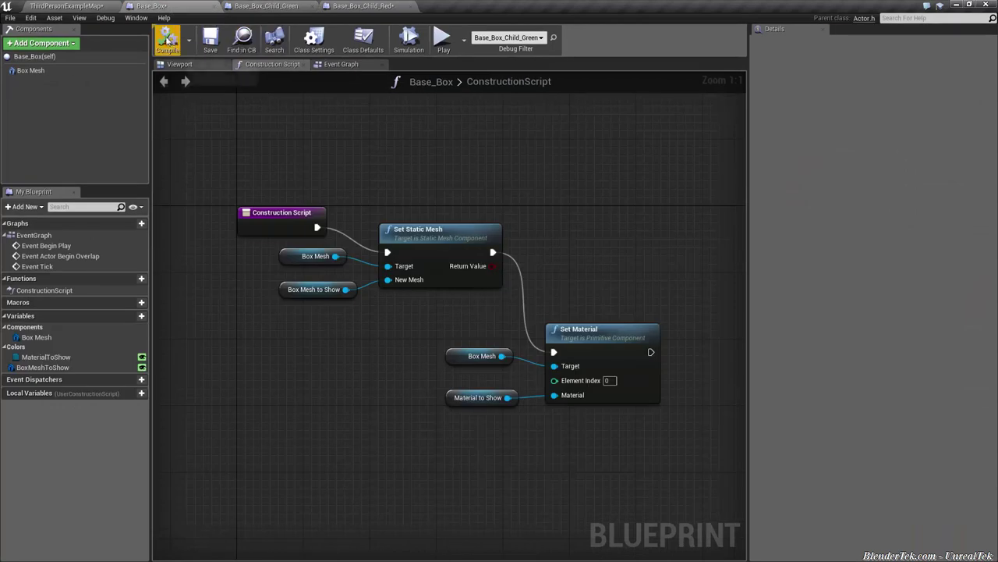
pyautogui.click(167, 39)
pyautogui.click(274, 7)
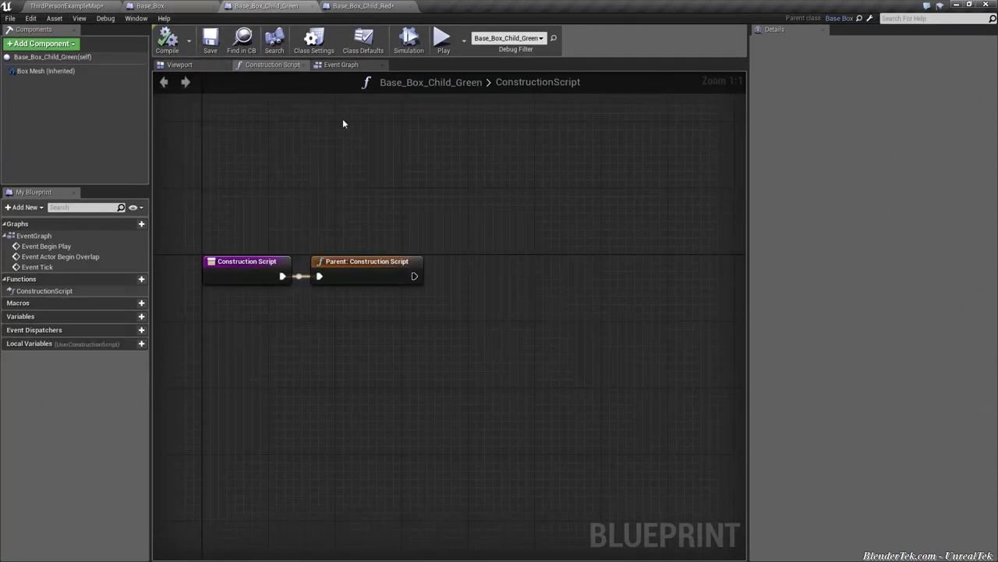
pyautogui.click(363, 6)
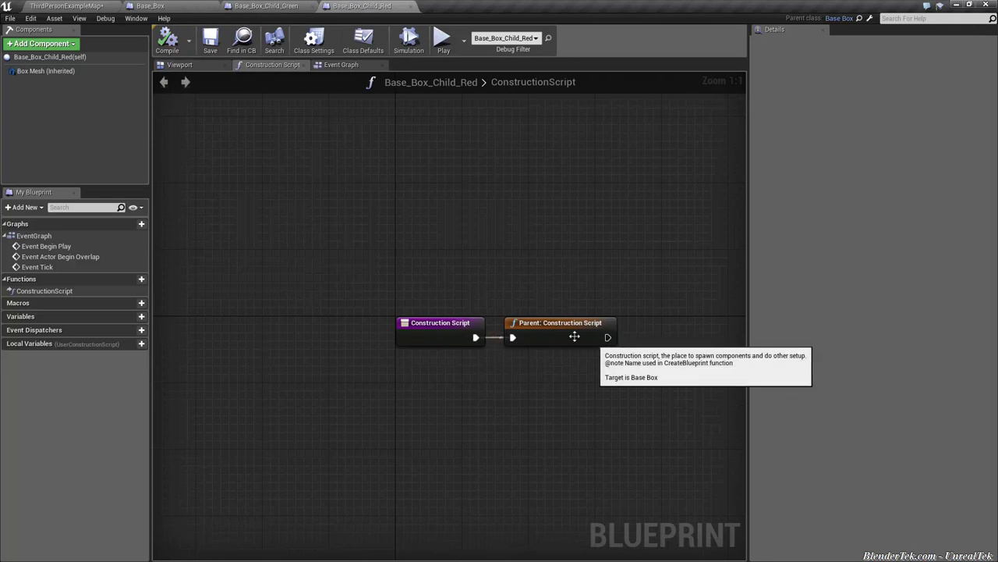
# Step: Add an Add Actor Local Rotation node driven by Base_Box's Event Tick
pyautogui.click(331, 66)
pyautogui.moveTo(616, 324); pyautogui.dragTo(464, 278, button='right')
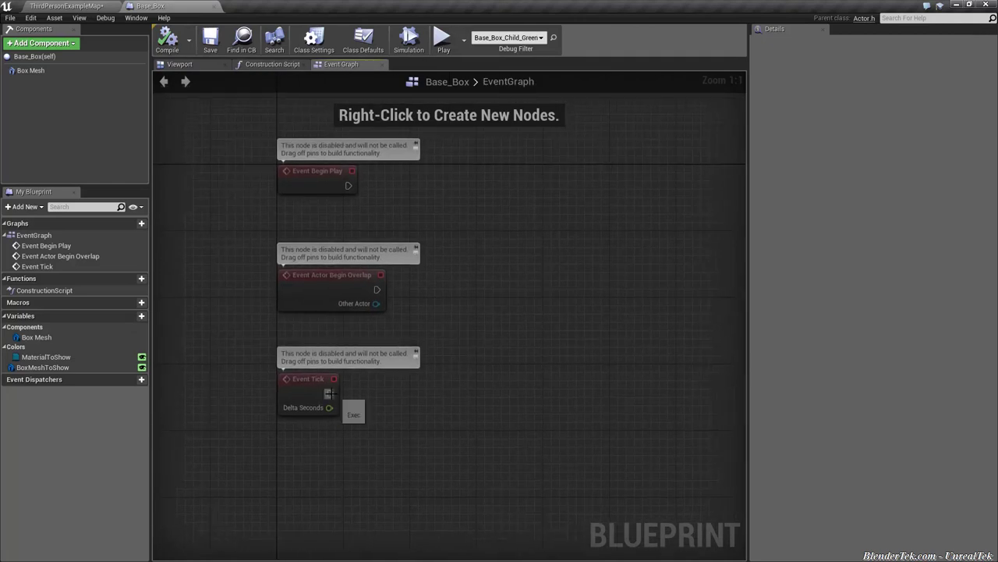
pyautogui.moveTo(330, 393); pyautogui.dragTo(386, 398)
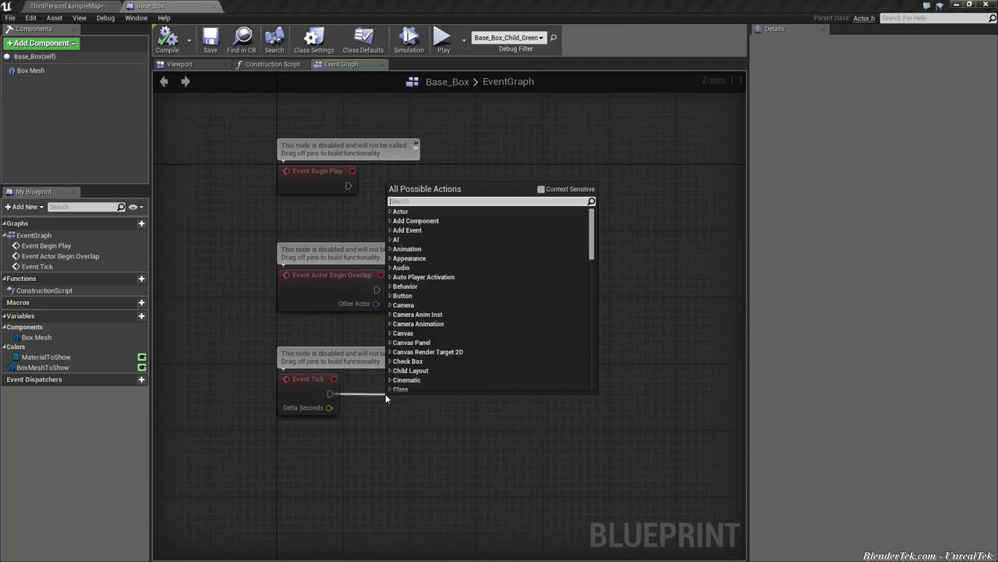
pyautogui.write('add actor local')
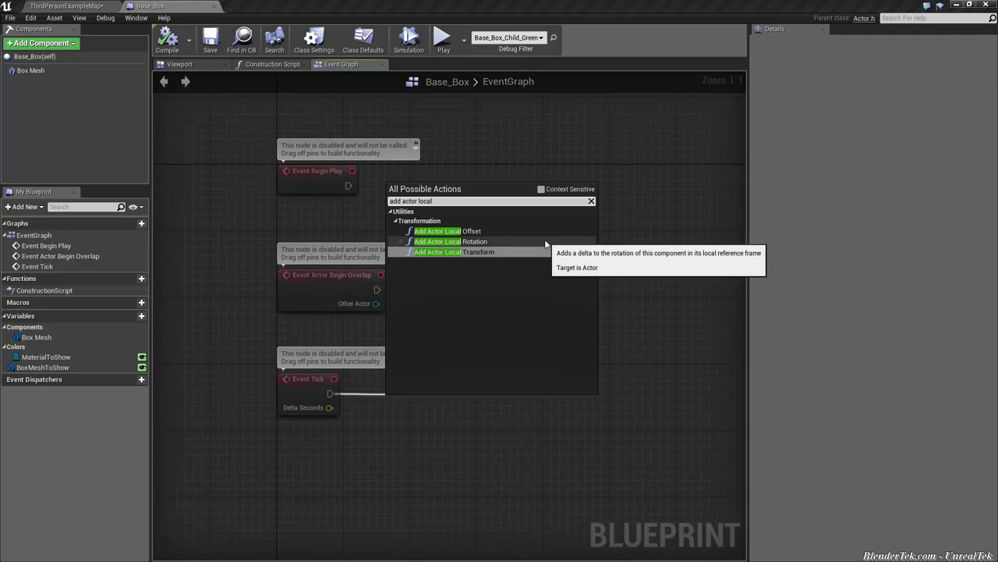
pyautogui.click(546, 241)
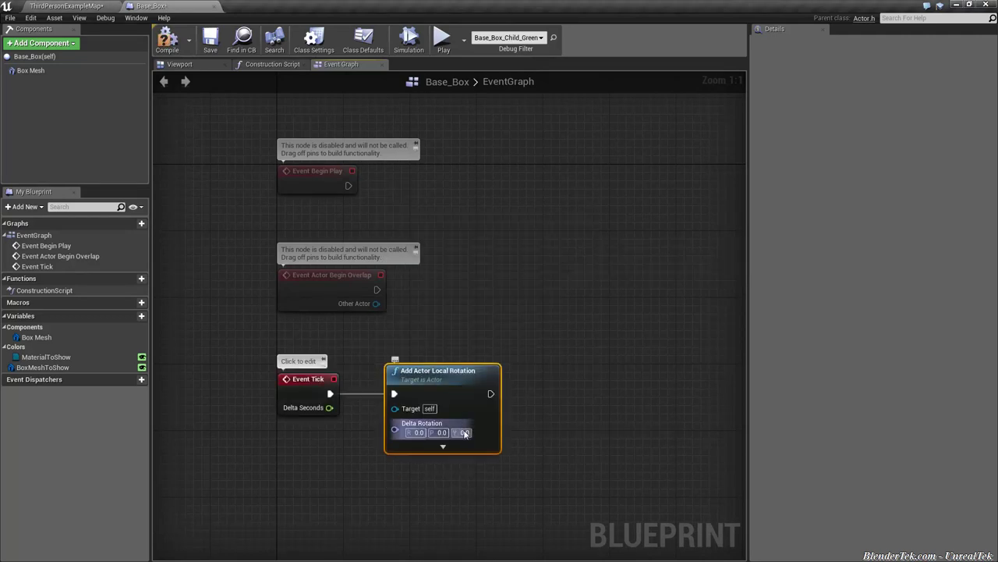
# Step: Set the node's delta rotation yaw to 15 and compile Base_Box
pyautogui.click(463, 432)
pyautogui.write('15')
pyautogui.press('Return')
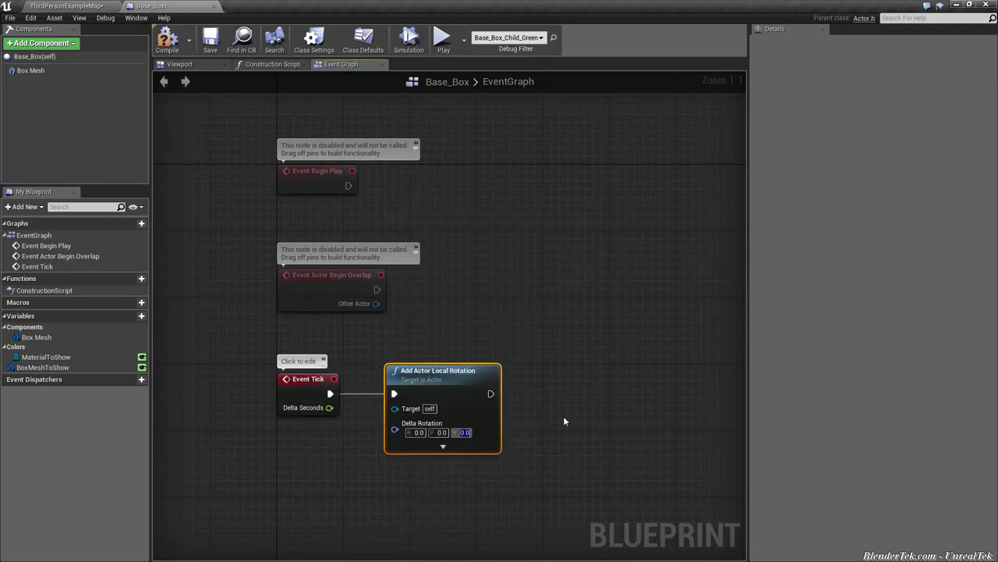
pyautogui.click(565, 421)
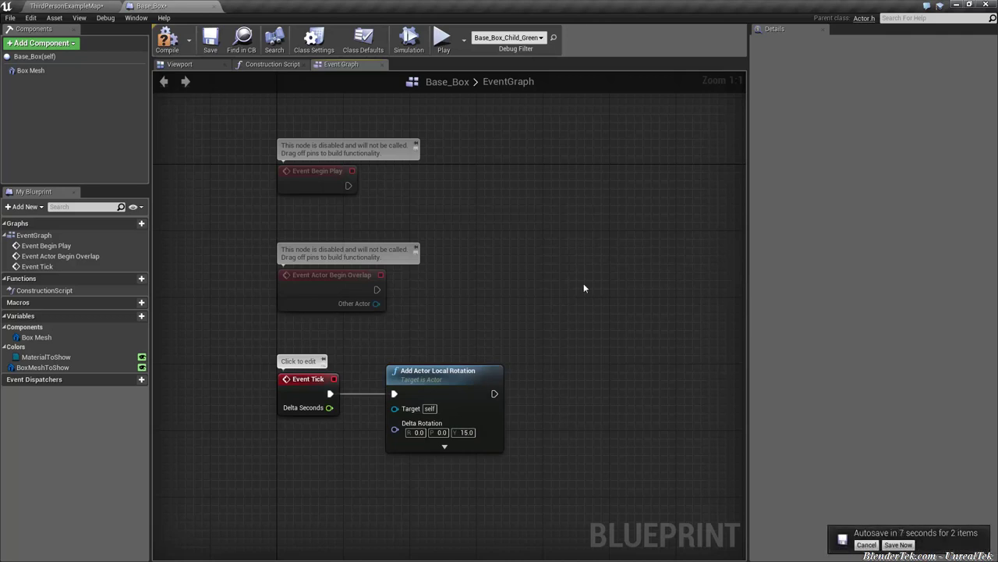
pyautogui.click(167, 38)
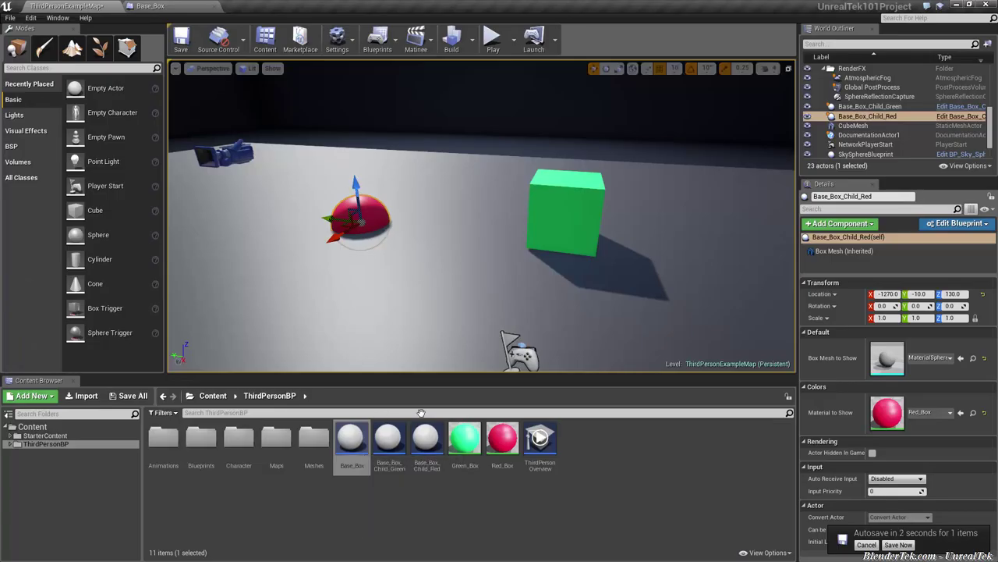
# Step: Play-test the level, walking toward the red sphere and green cube
pyautogui.click(493, 39)
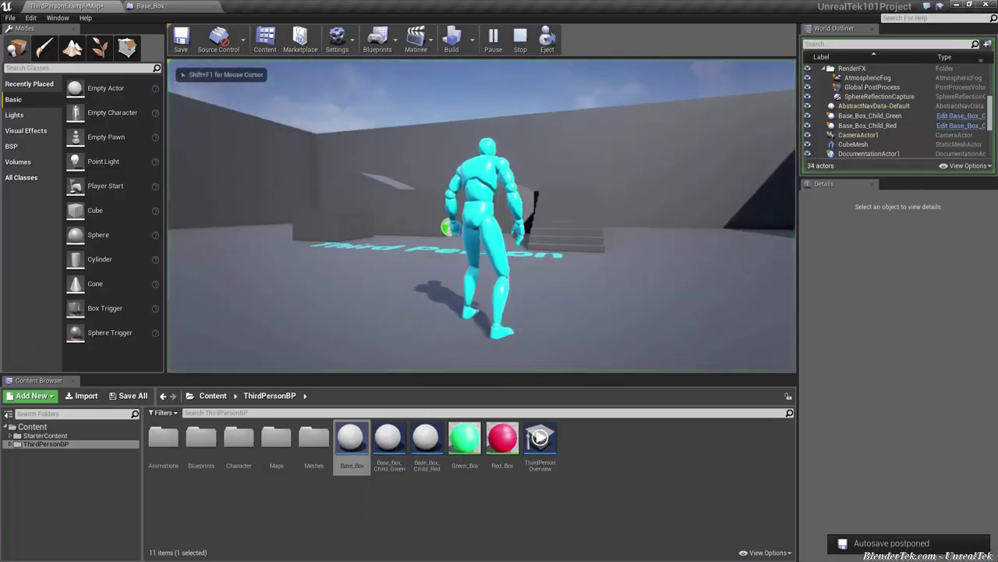
pyautogui.press('w')
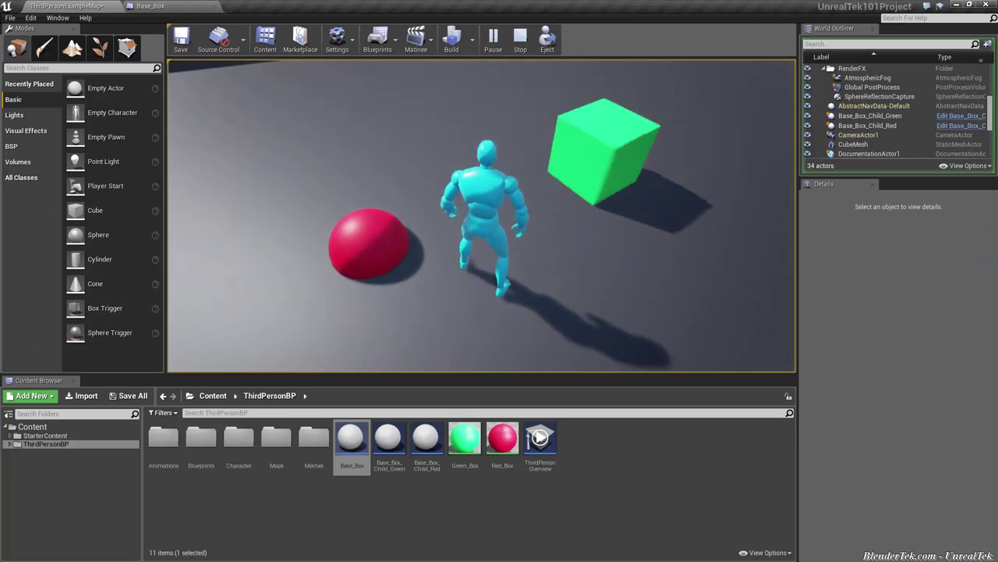
pyautogui.press('Escape')
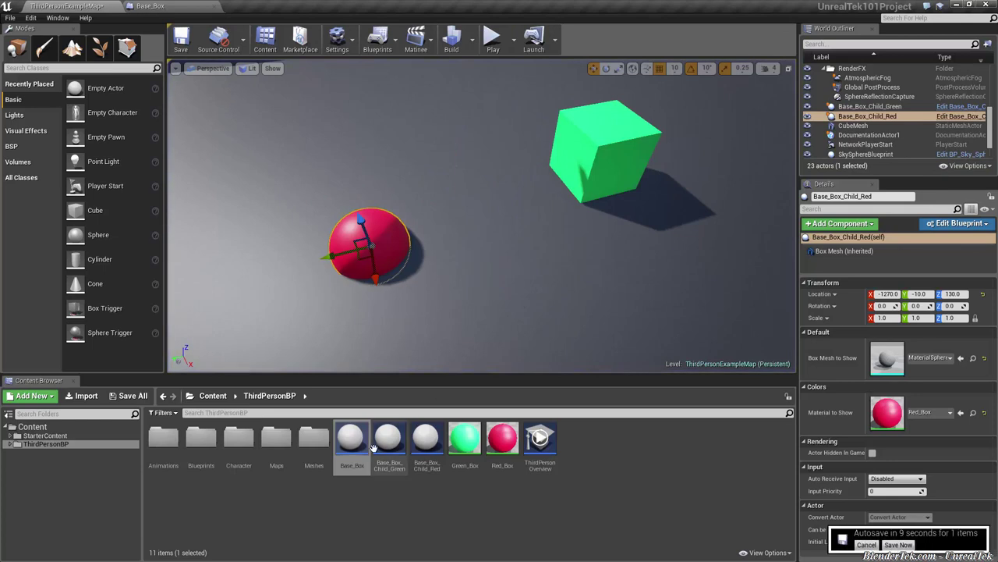
# Step: Reopen Base_Box, glance at its construction script, and select the event graph nodes
pyautogui.doubleClick(356, 453)
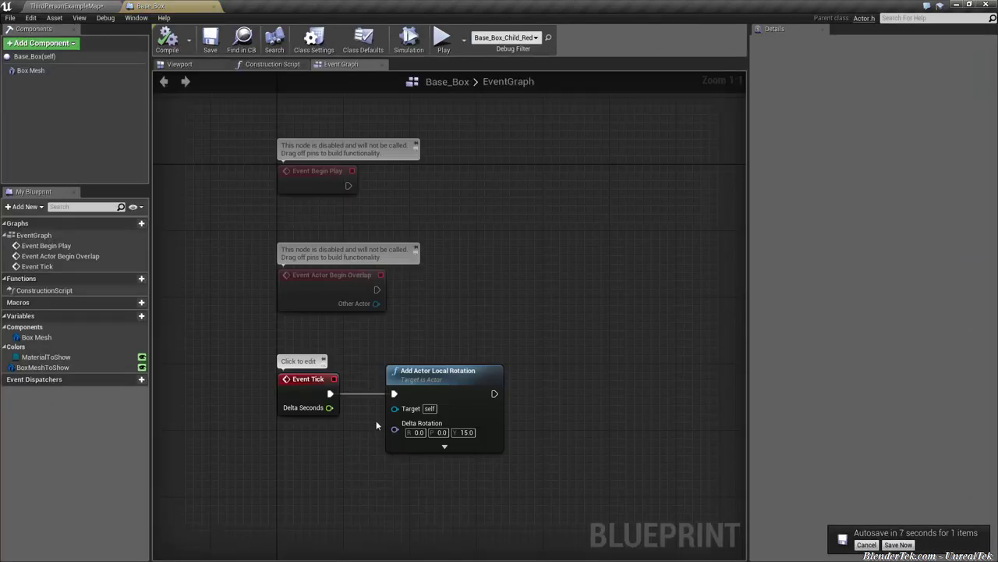
pyautogui.click(272, 64)
pyautogui.click(341, 64)
pyautogui.moveTo(614, 132); pyautogui.dragTo(235, 489)
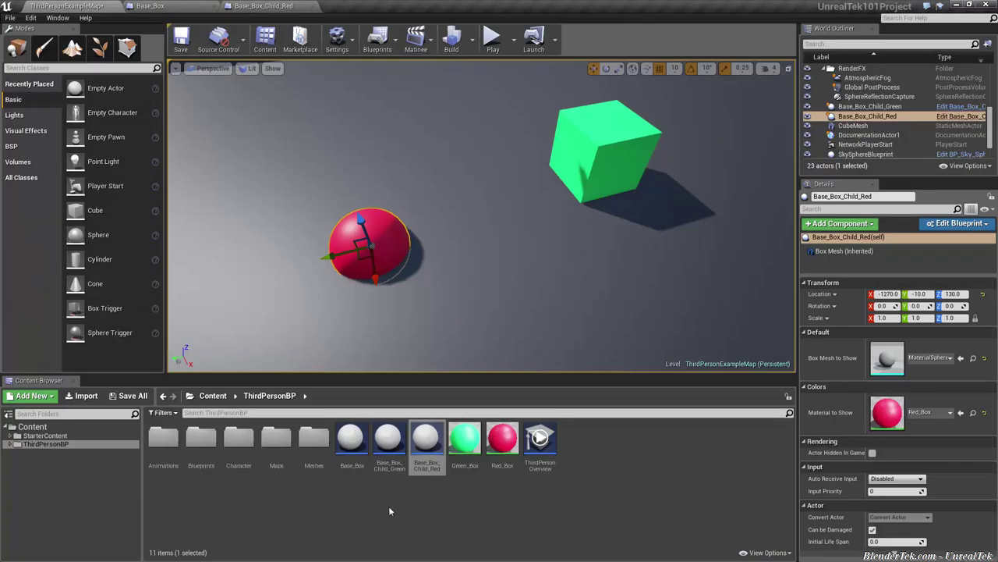
# Step: Create a Base_Box_Child Blueprint from Base_Box and view its event graph
pyautogui.click(368, 456)
pyautogui.rightClick(366, 456)
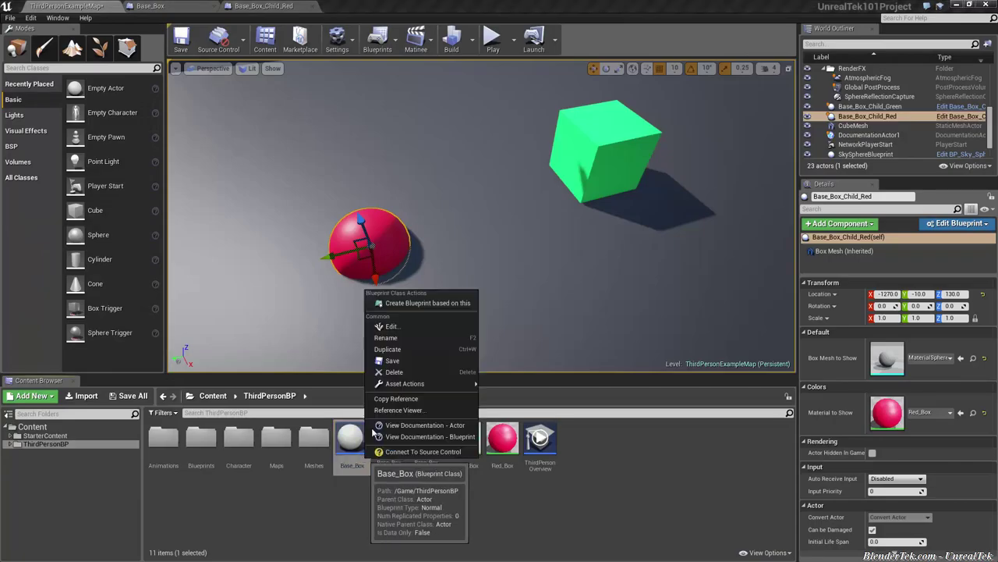
pyautogui.click(415, 305)
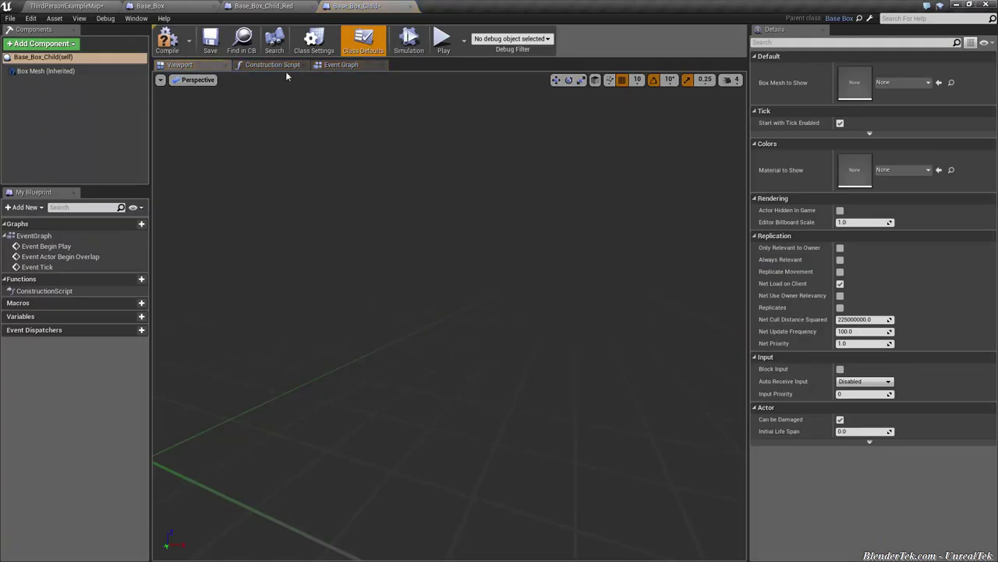
pyautogui.click(318, 66)
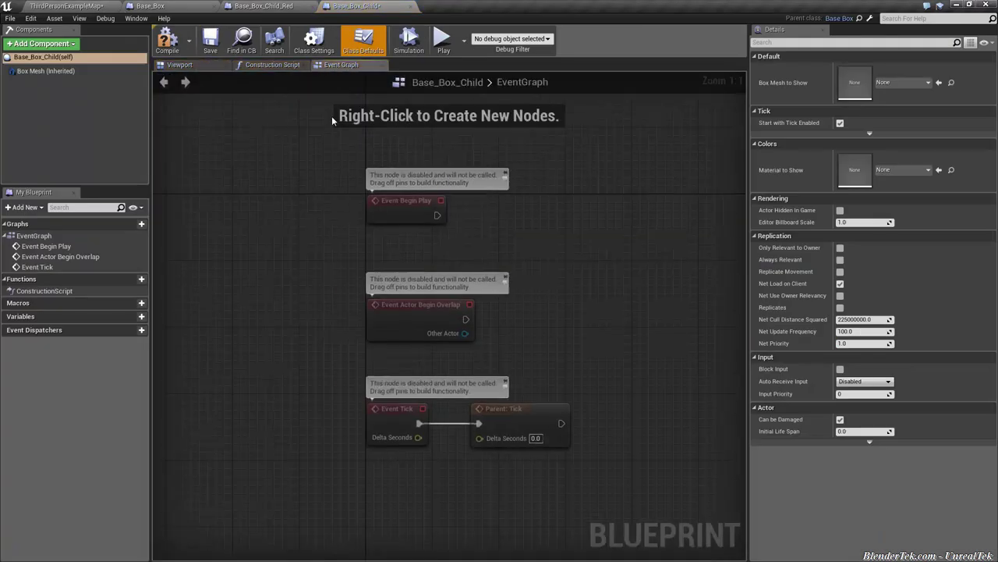
# Step: Compare Base_Box_Child's Parent: Tick with the red child's Event Tick, then close Base_Box_Child
pyautogui.click(549, 444)
pyautogui.moveTo(613, 388); pyautogui.dragTo(486, 375, button='right')
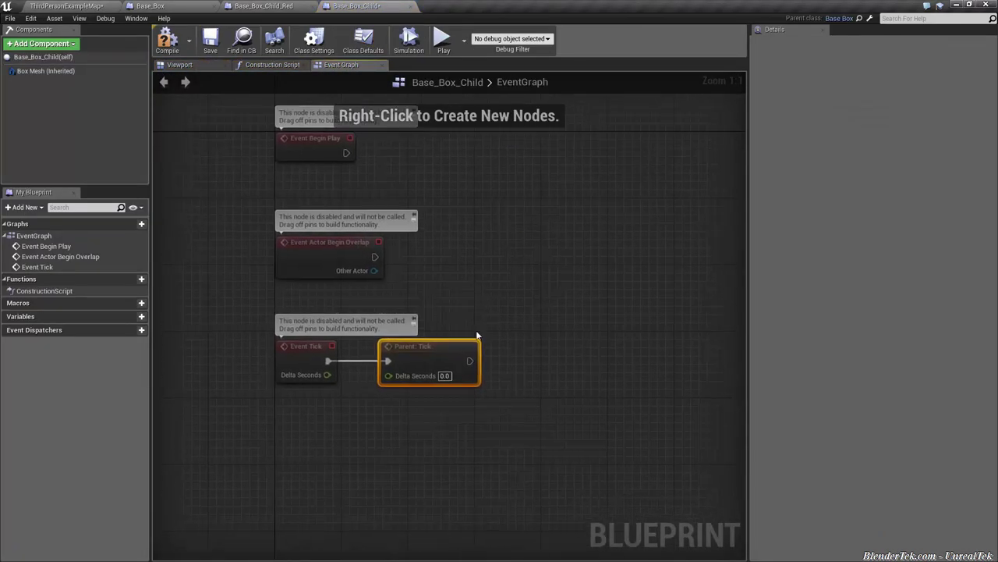
pyautogui.click(253, 6)
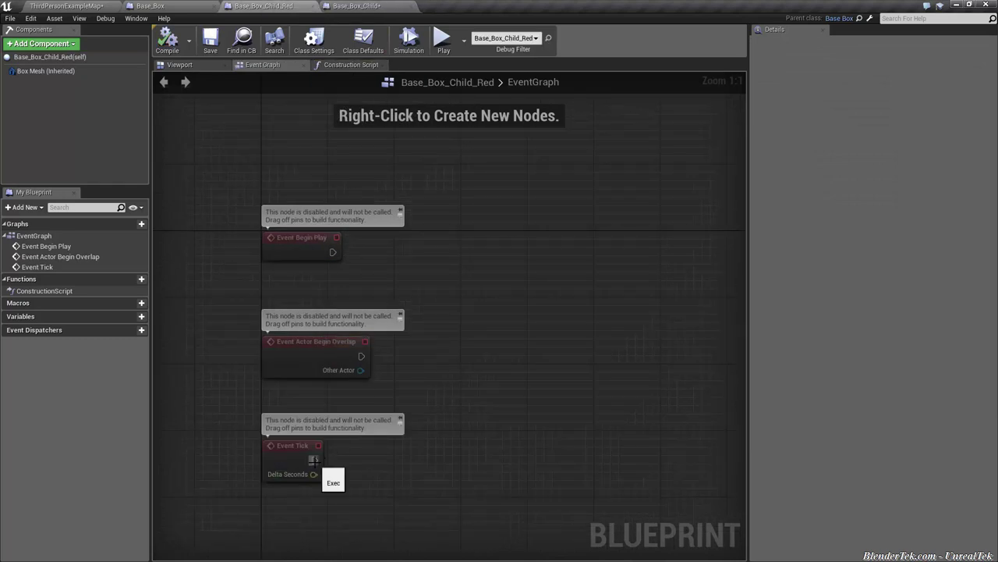
pyautogui.moveTo(372, 460); pyautogui.dragTo(371, 461)
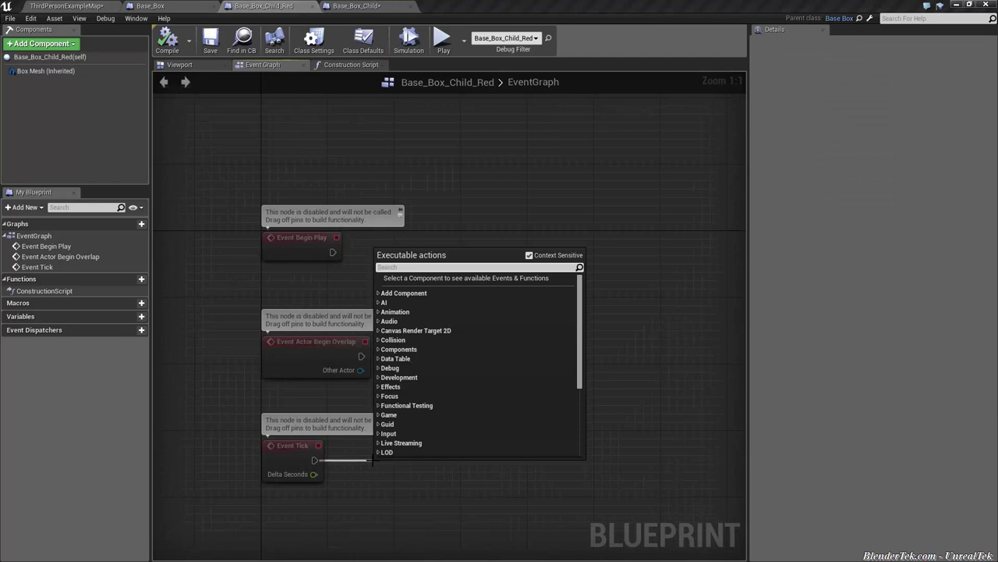
pyautogui.click(358, 6)
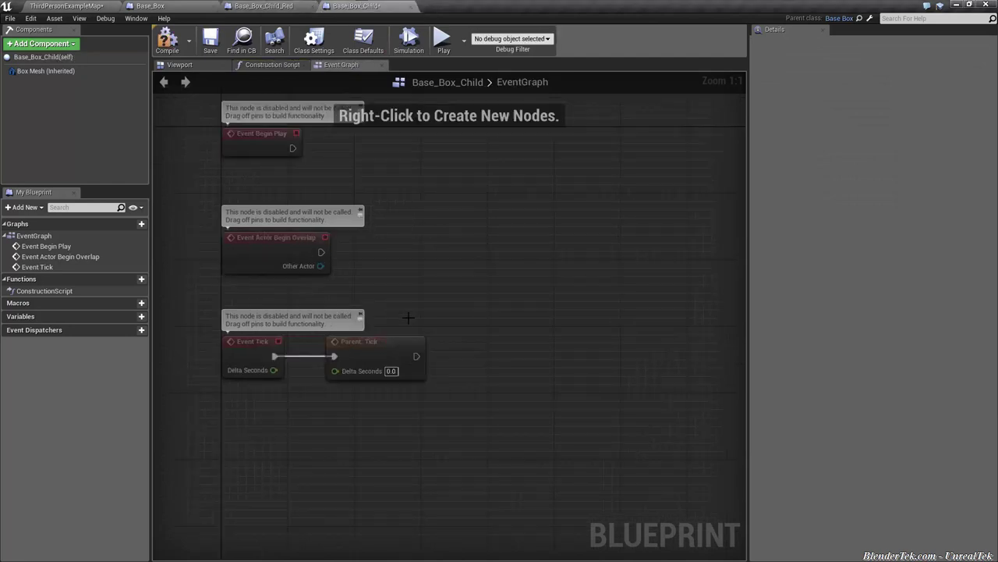
pyautogui.click(363, 351)
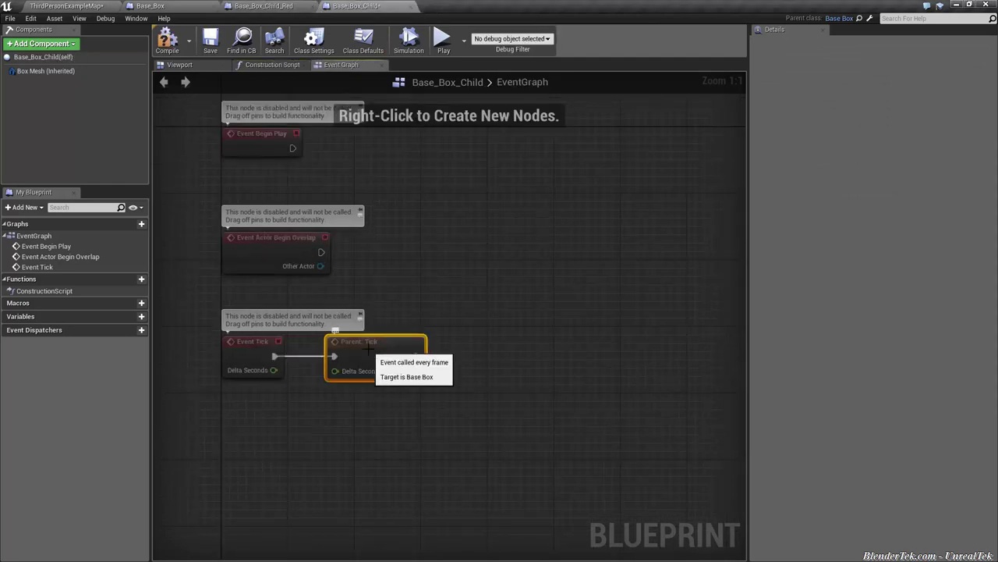
pyautogui.click(411, 6)
# Step: Close Base_Box and clear space in the red child's event graph
pyautogui.click(208, 6)
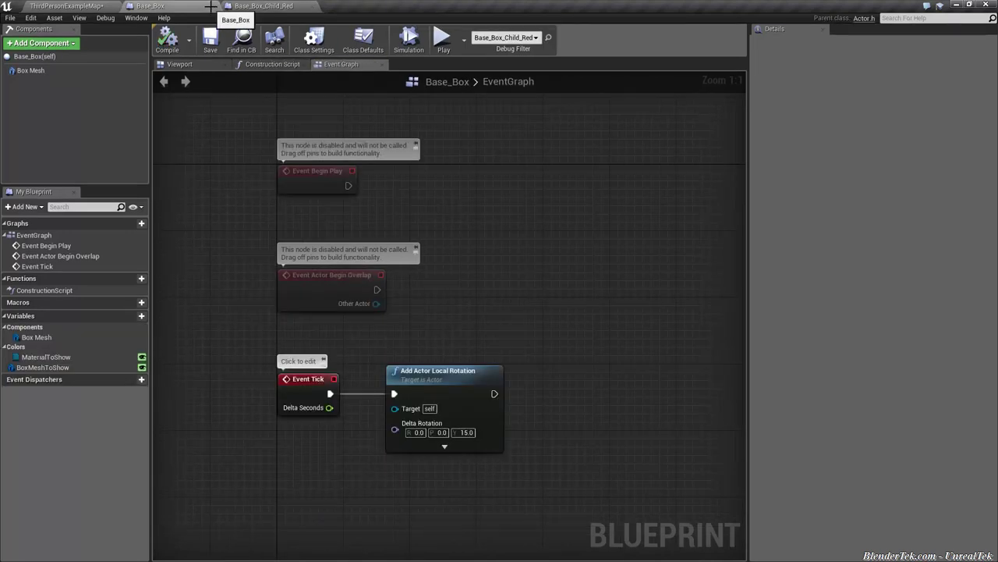
pyautogui.click(213, 6)
pyautogui.click(167, 6)
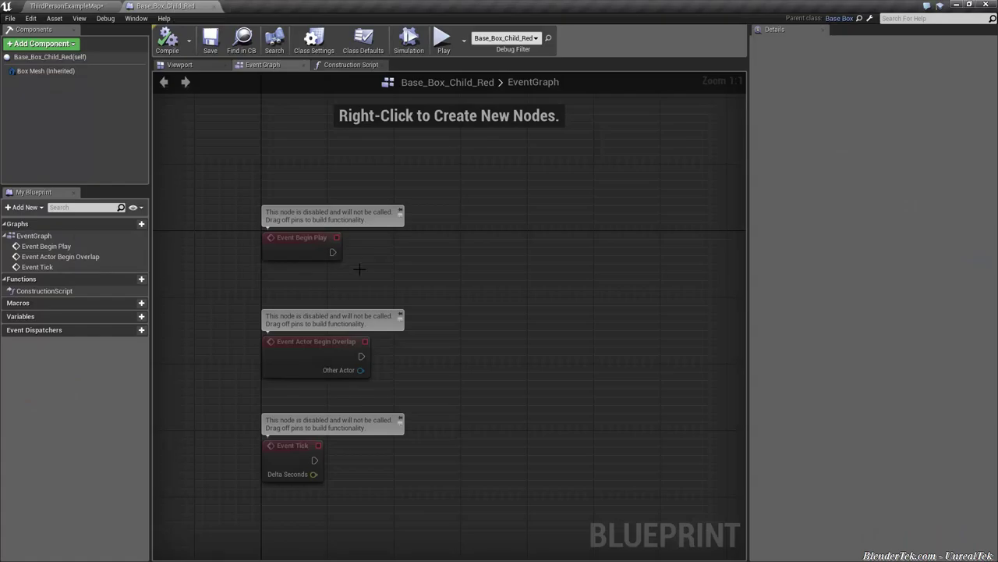
pyautogui.moveTo(411, 367); pyautogui.dragTo(418, 328, button='right')
pyautogui.moveTo(457, 403); pyautogui.dragTo(399, 306, button='right')
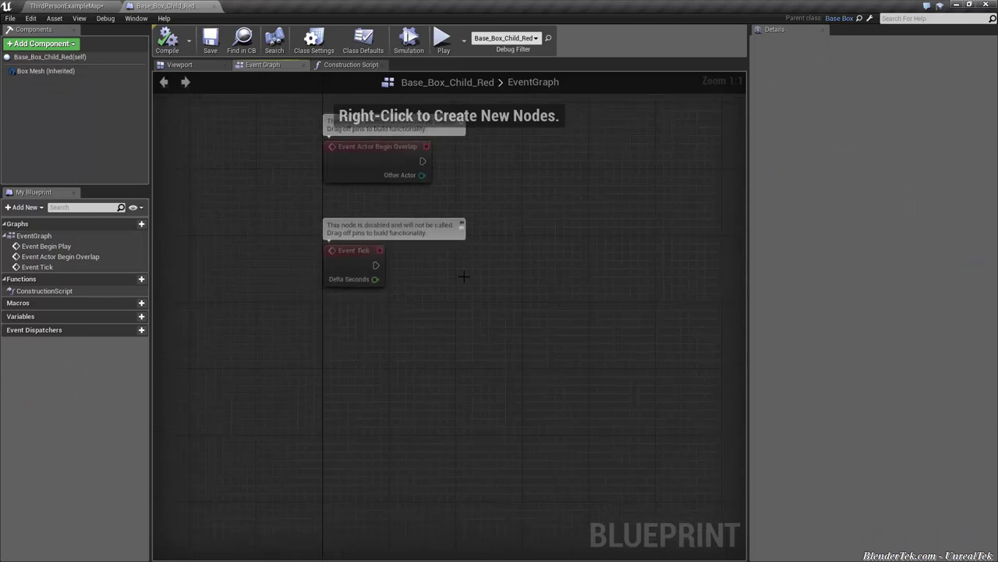
# Step: Wire Event Actor On Clicked to Print String in the red child, then start the same in green
pyautogui.rightClick(340, 350)
pyautogui.write('on clicked')
pyautogui.press('Return')
pyautogui.moveTo(403, 373); pyautogui.dragTo(479, 375)
pyautogui.write('print string')
pyautogui.press('Return')
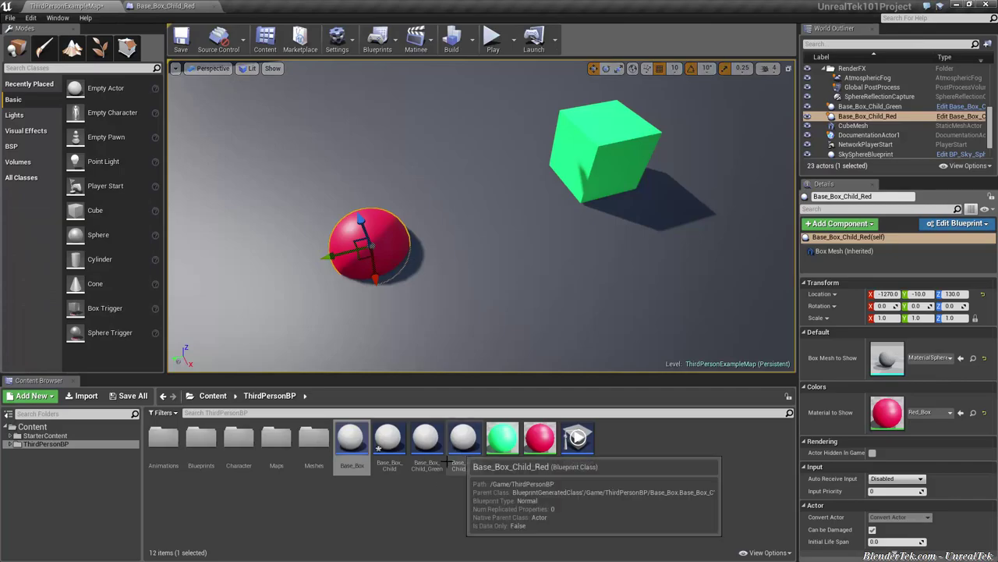
pyautogui.doubleClick(436, 453)
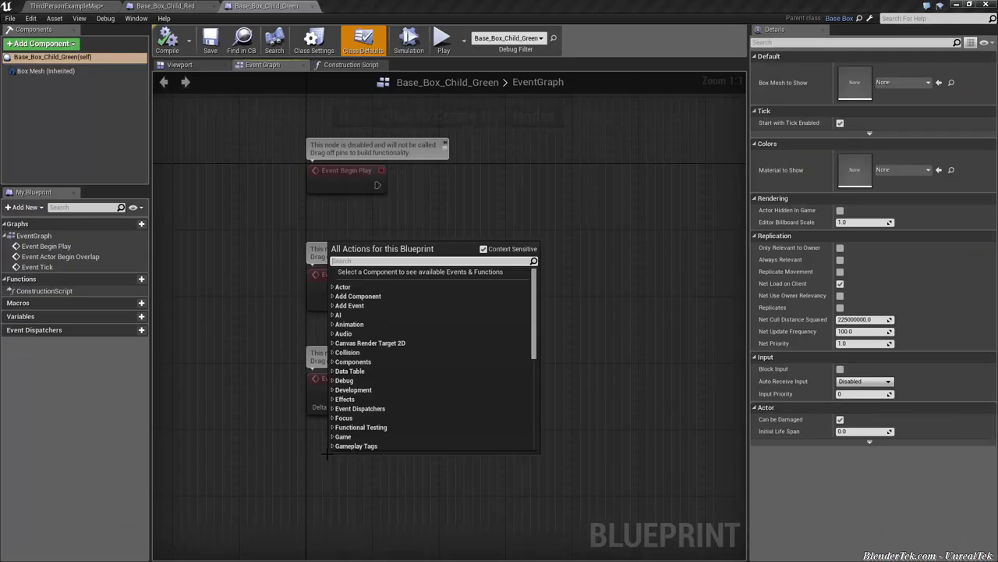
pyautogui.write('on cl')
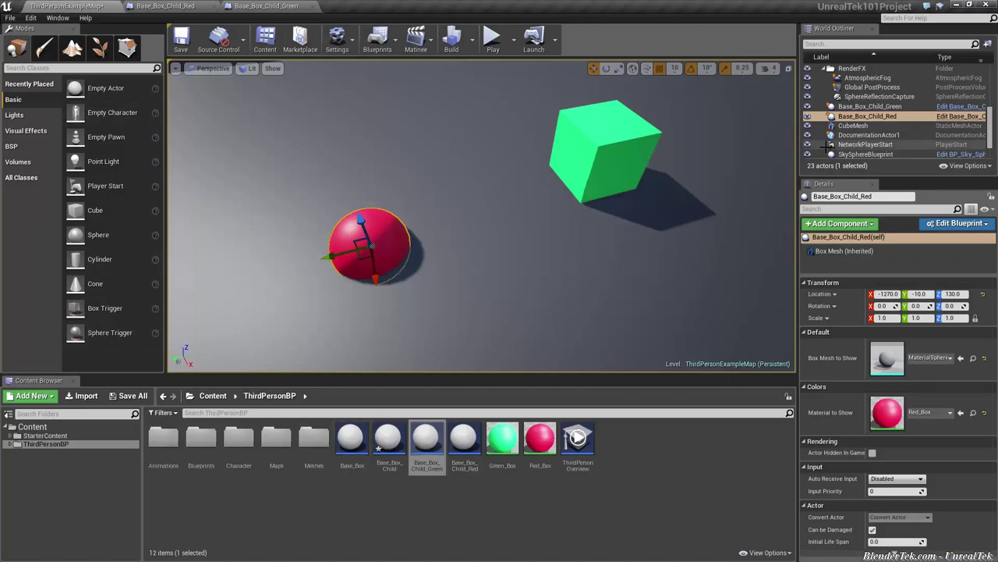
# Step: Open the ThirdPersonCharacter Blueprint from the ThirdPersonBP Blueprints folder
pyautogui.click(10, 443)
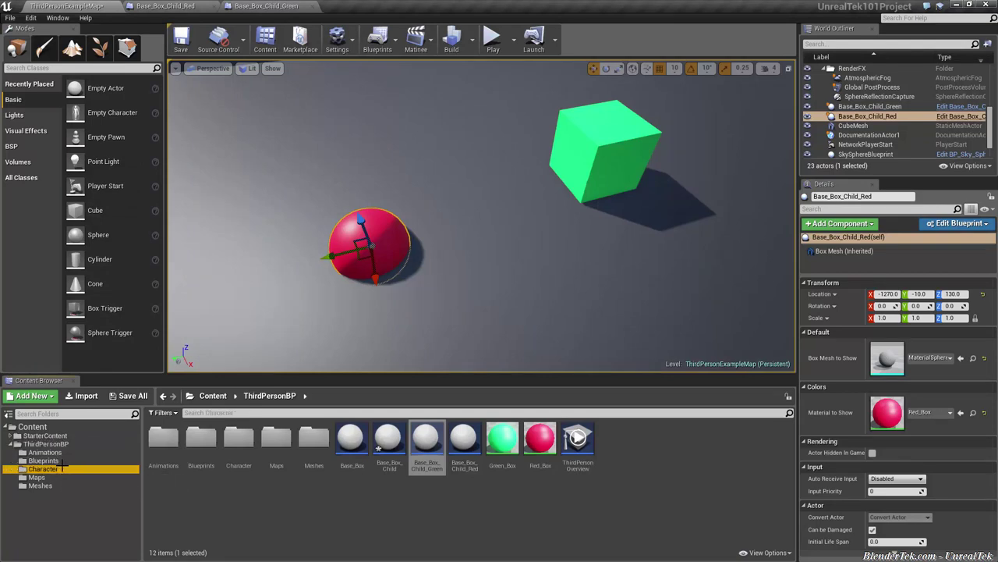
pyautogui.click(43, 469)
pyautogui.click(43, 460)
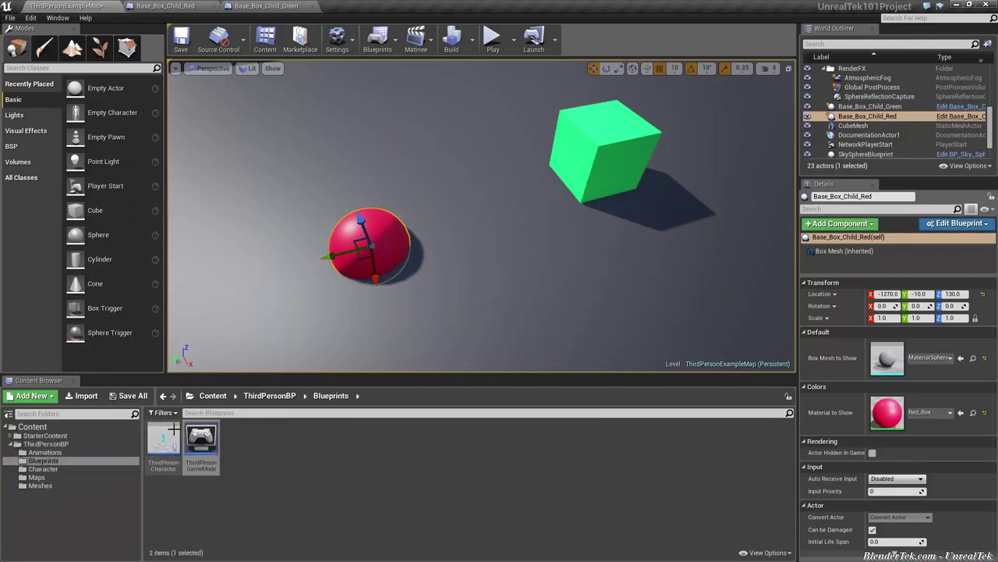
pyautogui.doubleClick(164, 441)
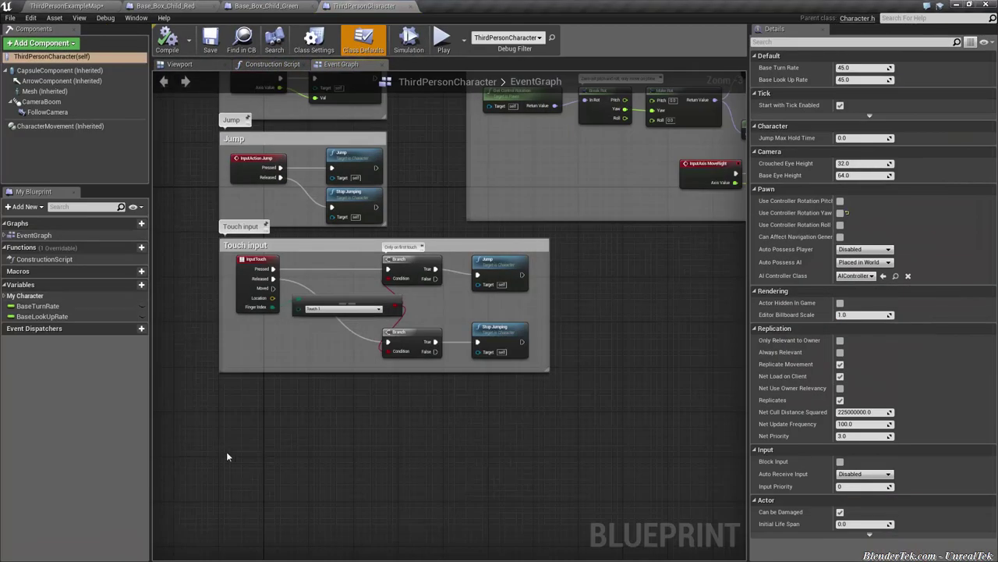
# Step: Add Event BeginPlay and Get Player Controller nodes to ThirdPersonCharacter
pyautogui.rightClick(226, 452)
pyautogui.write('event b')
pyautogui.press('BackSpace')
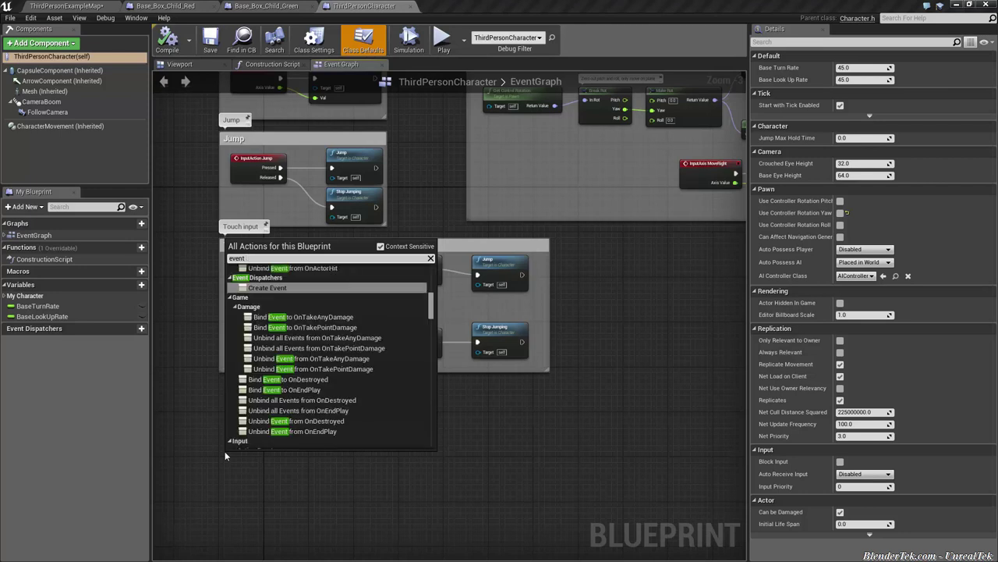
pyautogui.write('begin')
pyautogui.press('Return')
pyautogui.rightClick(286, 421)
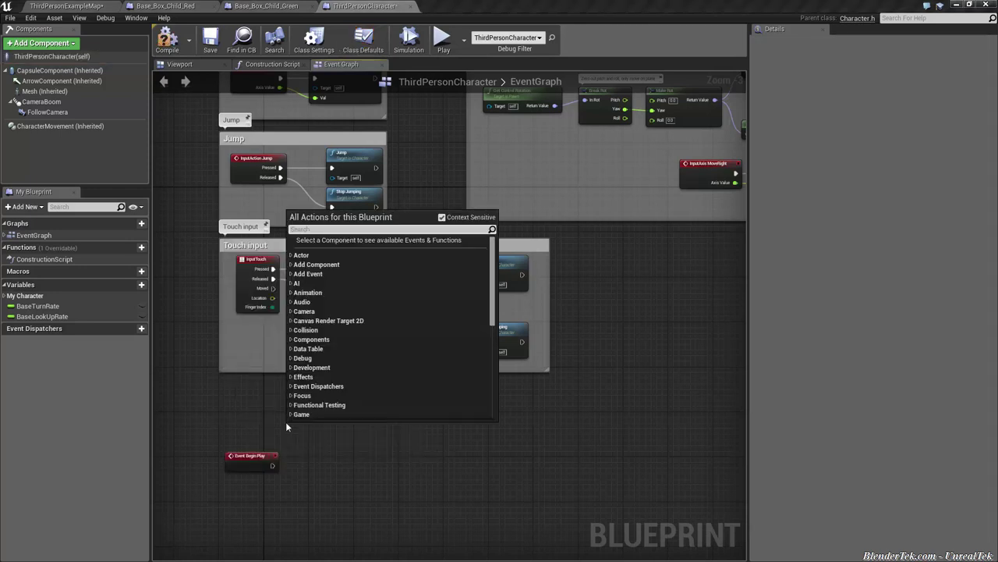
pyautogui.write('get player controller')
pyautogui.press('Return')
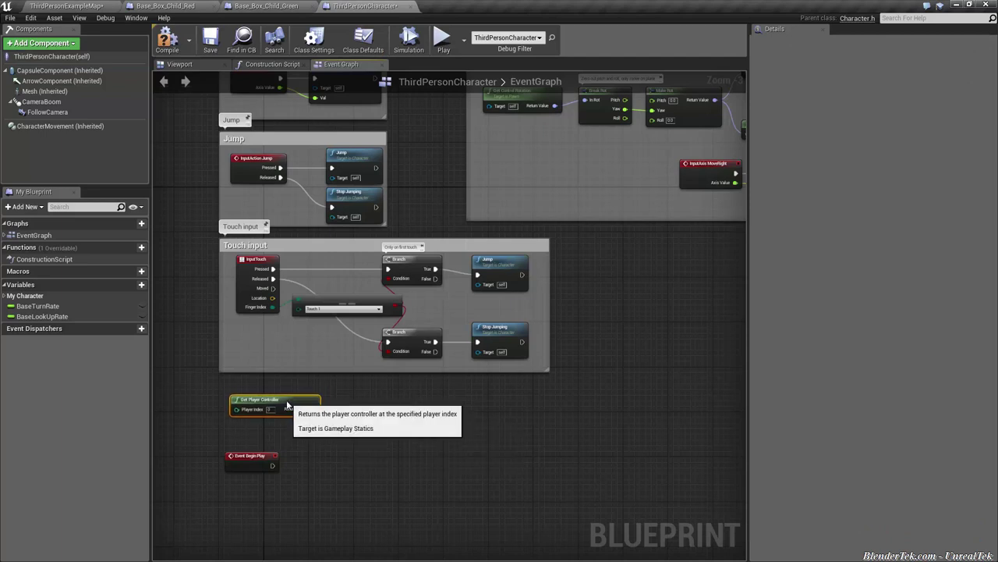
# Step: Add a checked Set Show Mouse Cursor node wired to Event BeginPlay
pyautogui.moveTo(309, 412); pyautogui.dragTo(319, 429)
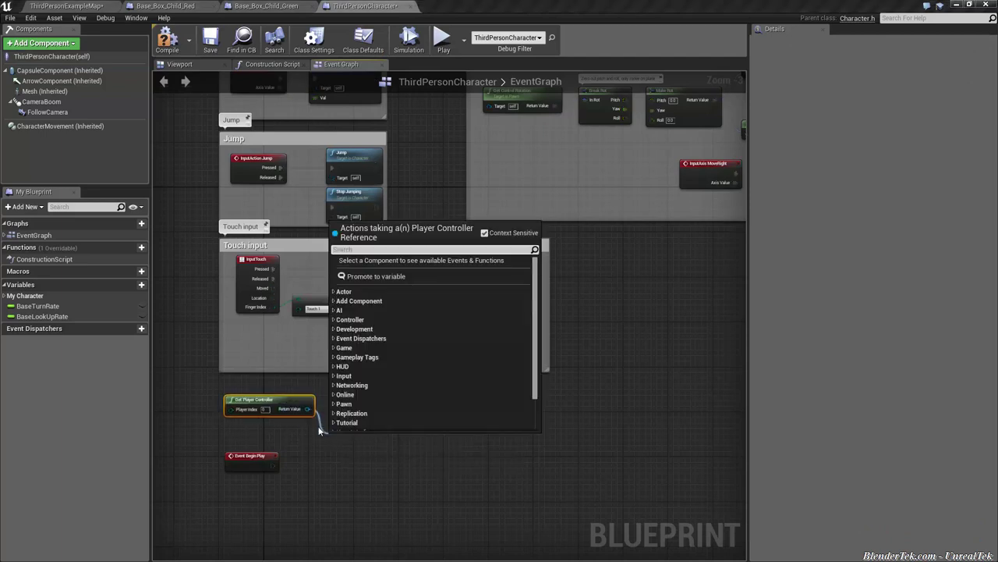
pyautogui.write('mousecursor')
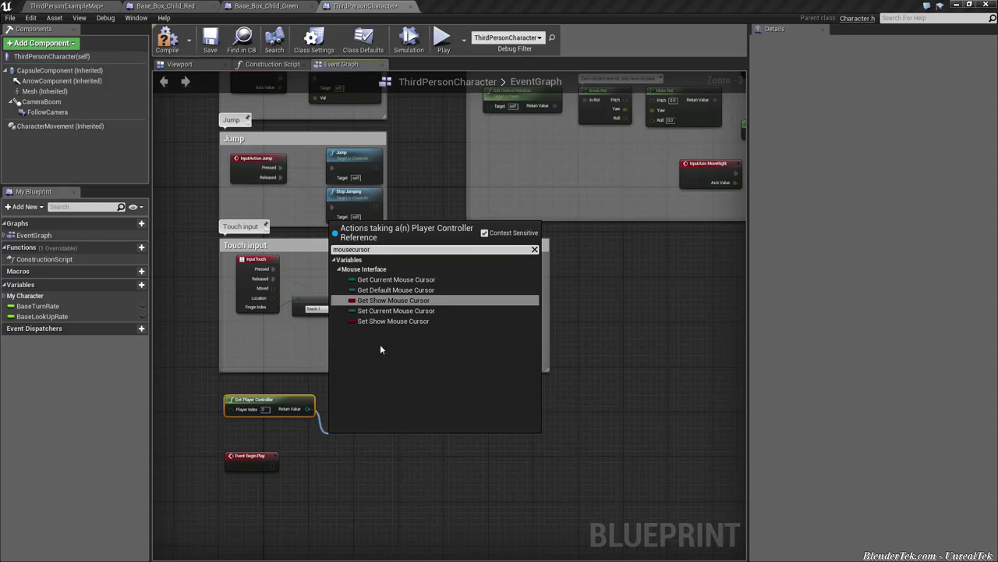
pyautogui.click(393, 320)
pyautogui.scroll(3, 386, 440)
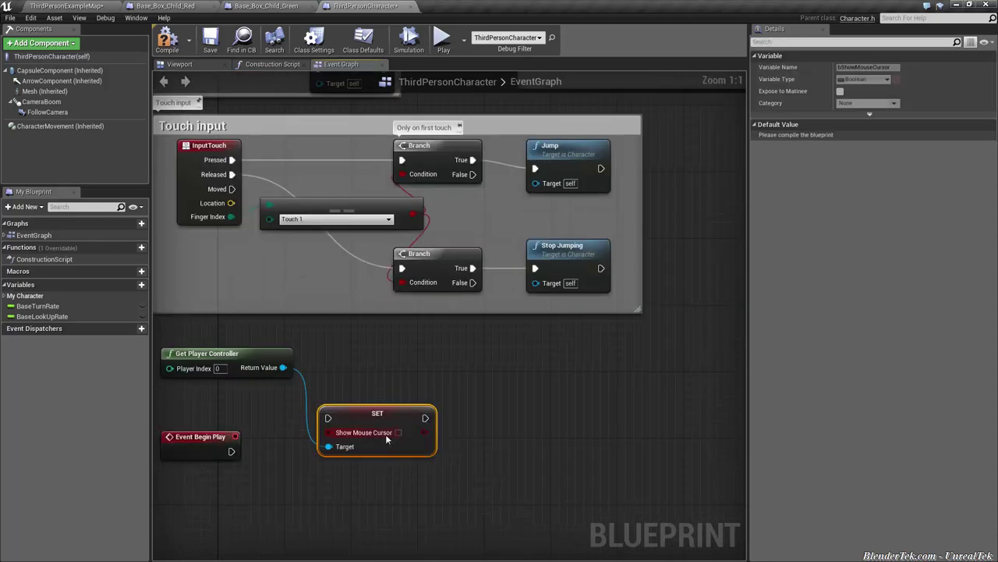
pyautogui.click(398, 432)
pyautogui.moveTo(396, 439); pyautogui.dragTo(396, 464)
pyautogui.moveTo(328, 443); pyautogui.dragTo(234, 456)
# Step: Compile and save, then play-test the level, walking and turning the camera
pyautogui.click(169, 43)
pyautogui.hotkey('ctrl', 's')
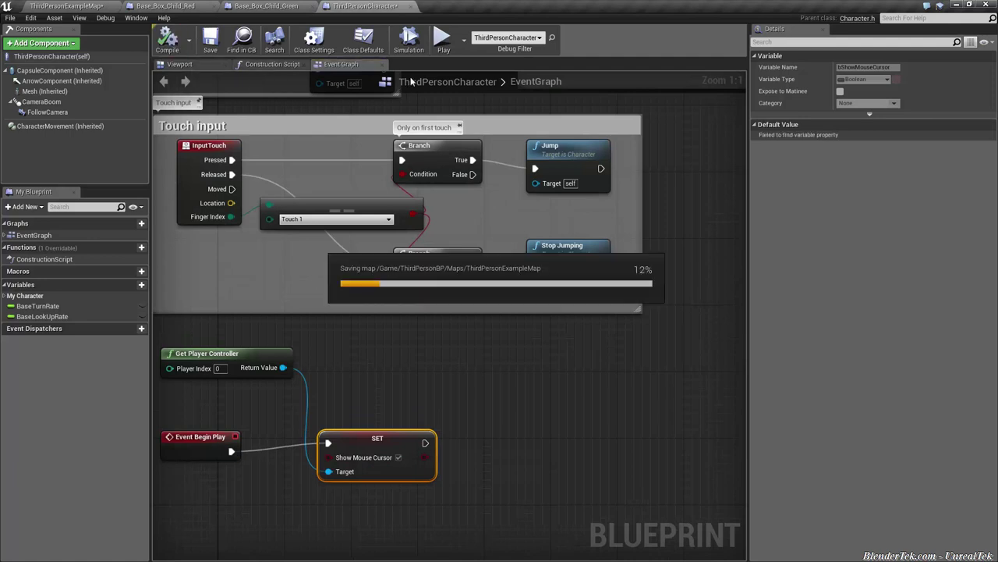
pyautogui.click(453, 33)
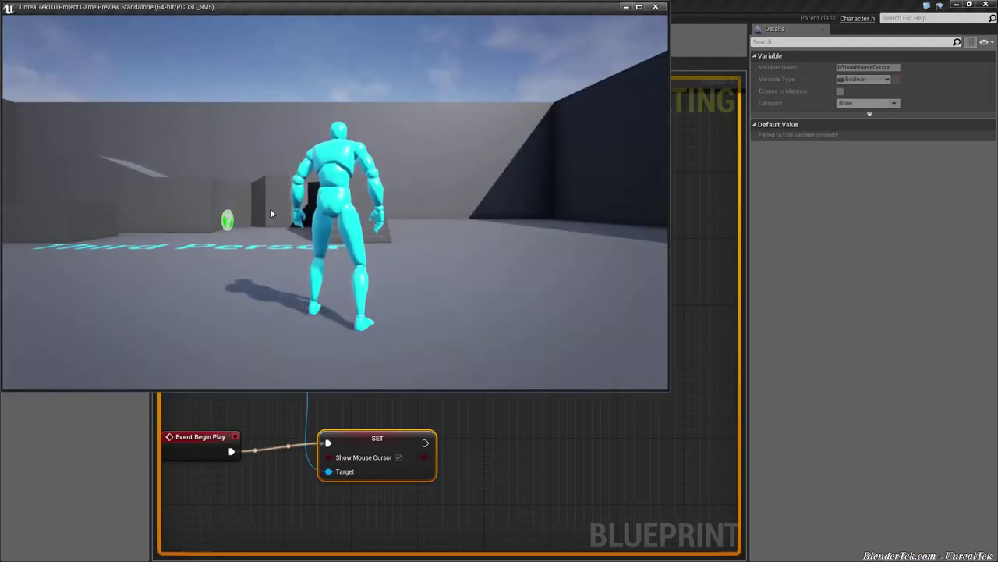
pyautogui.moveTo(344, 205); pyautogui.dragTo(432, 207)
pyautogui.press('w')
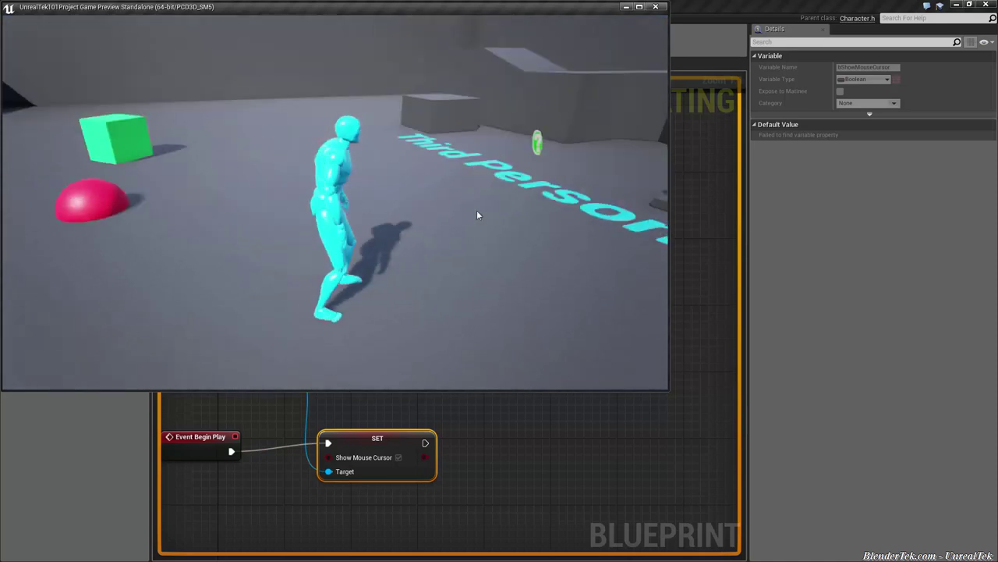
pyautogui.moveTo(488, 176); pyautogui.dragTo(566, 98)
pyautogui.press('Escape')
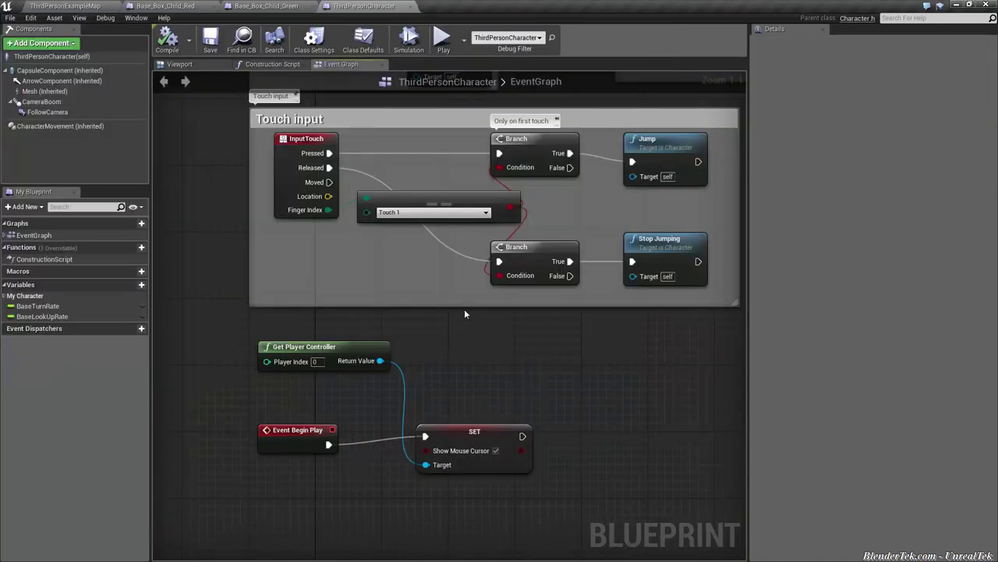
# Step: In the green child, align Print String and add Get Player Controller from Event Begin Play
pyautogui.click(261, 5)
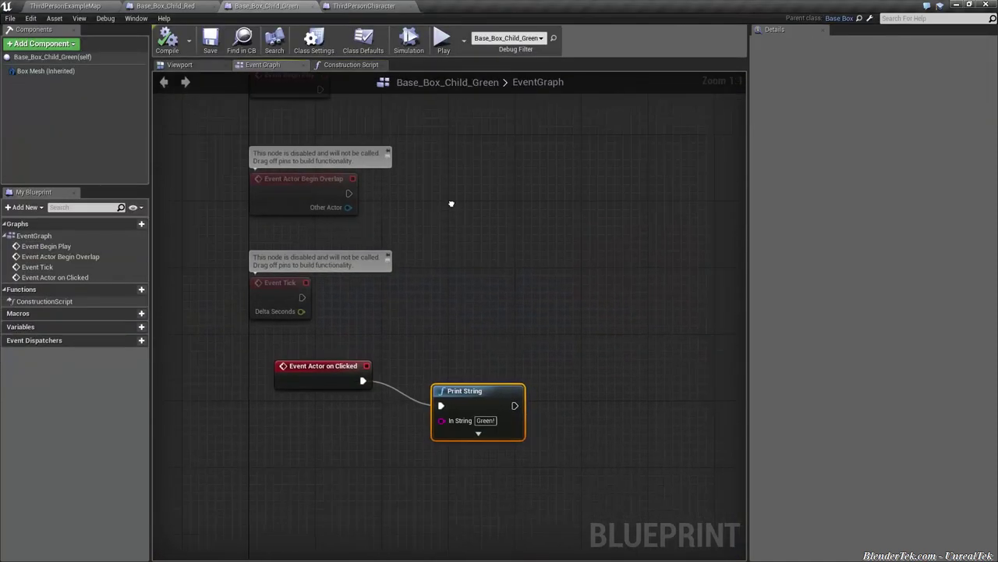
pyautogui.moveTo(495, 454); pyautogui.dragTo(503, 429)
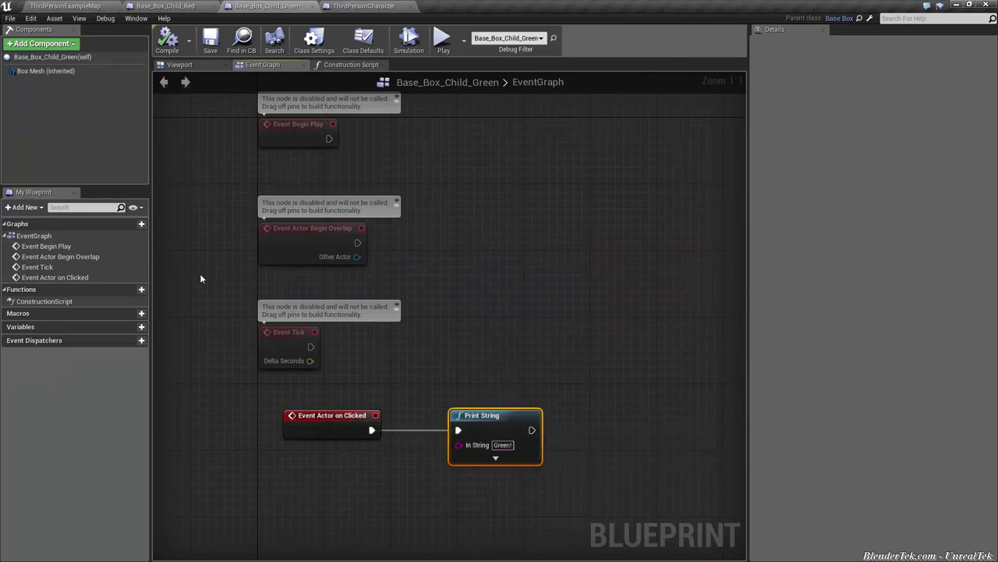
pyautogui.moveTo(348, 146); pyautogui.dragTo(305, 173, button='right')
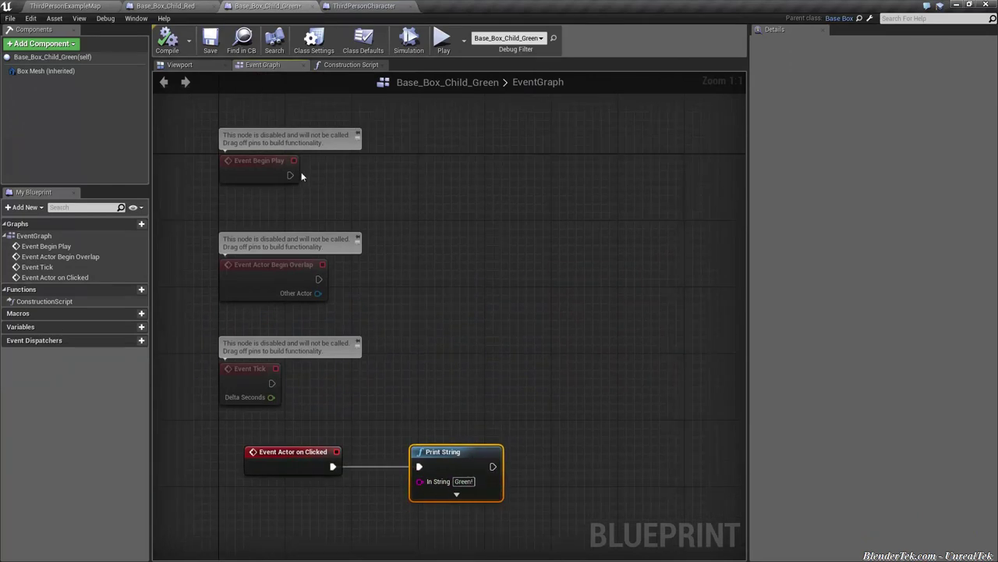
pyautogui.moveTo(291, 175)
pyautogui.mouseDown()
pyautogui.moveTo(360, 174)
pyautogui.moveTo(363, 185)
pyautogui.mouseUp()
pyautogui.moveTo(277, 209); pyautogui.dragTo(276, 207)
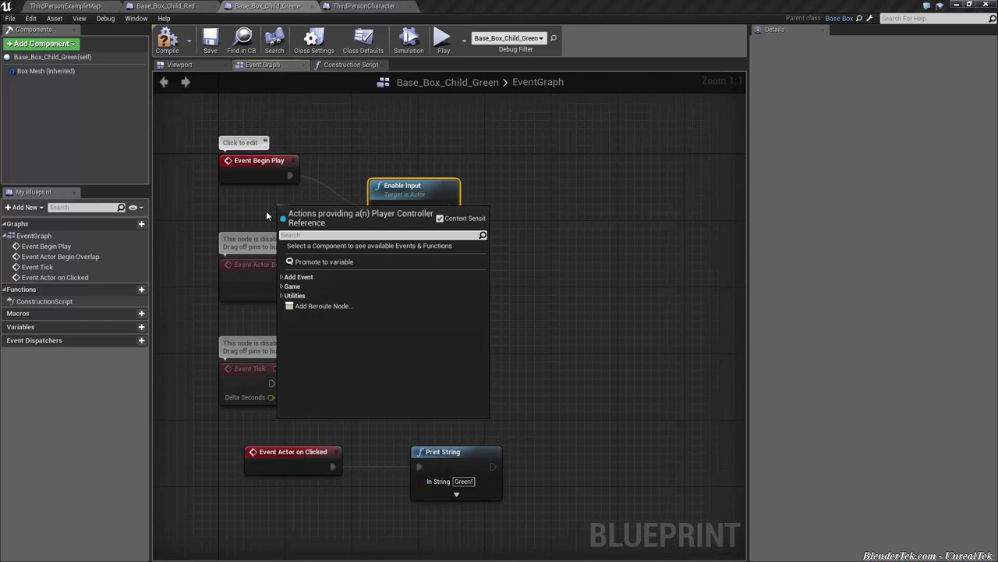
pyautogui.write('get playe')
pyautogui.press('Return')
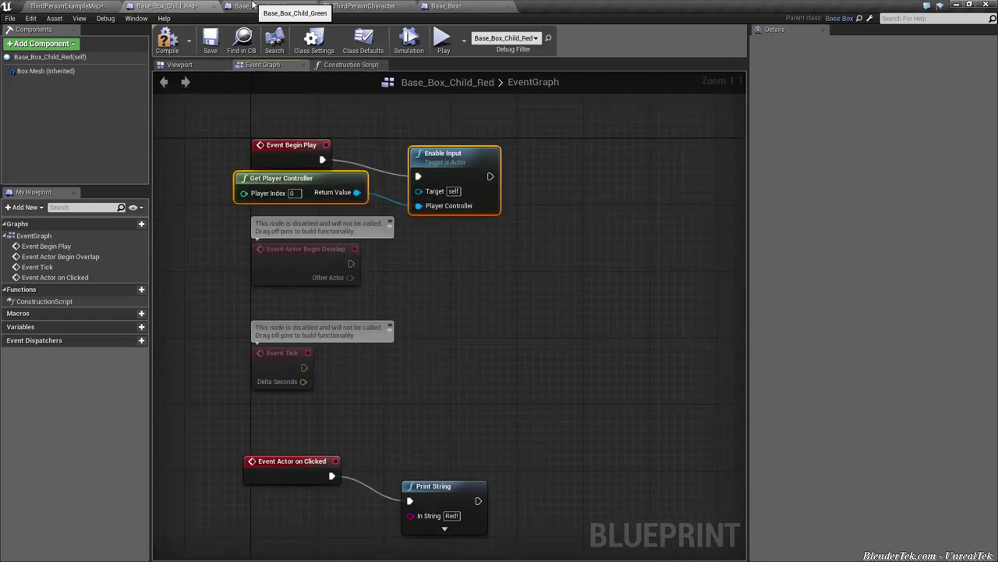
# Step: Paste Get Player Controller and Enable Input beside Event Begin Play and save all
pyautogui.click(252, 5)
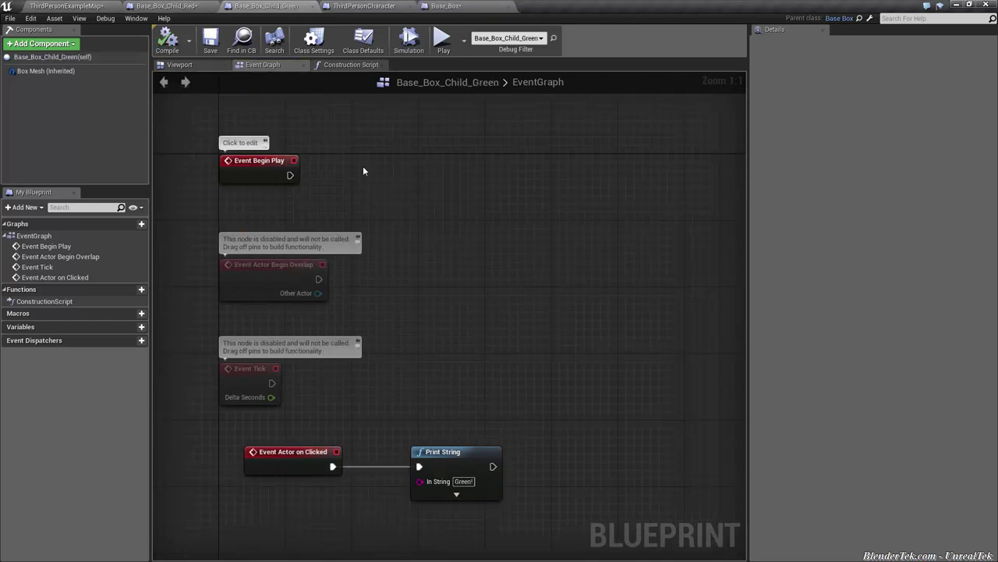
pyautogui.rightClick(354, 175)
pyautogui.press('Escape')
pyautogui.hotkey('ctrl', 'v')
pyautogui.moveTo(478, 173); pyautogui.dragTo(315, 179)
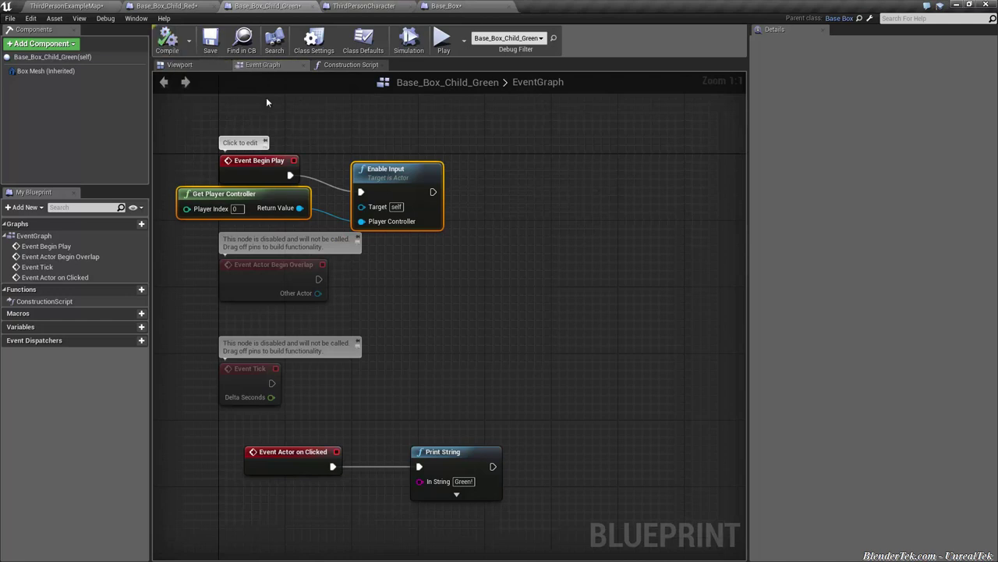
pyautogui.hotkey('ctrl', 'shift', 's')
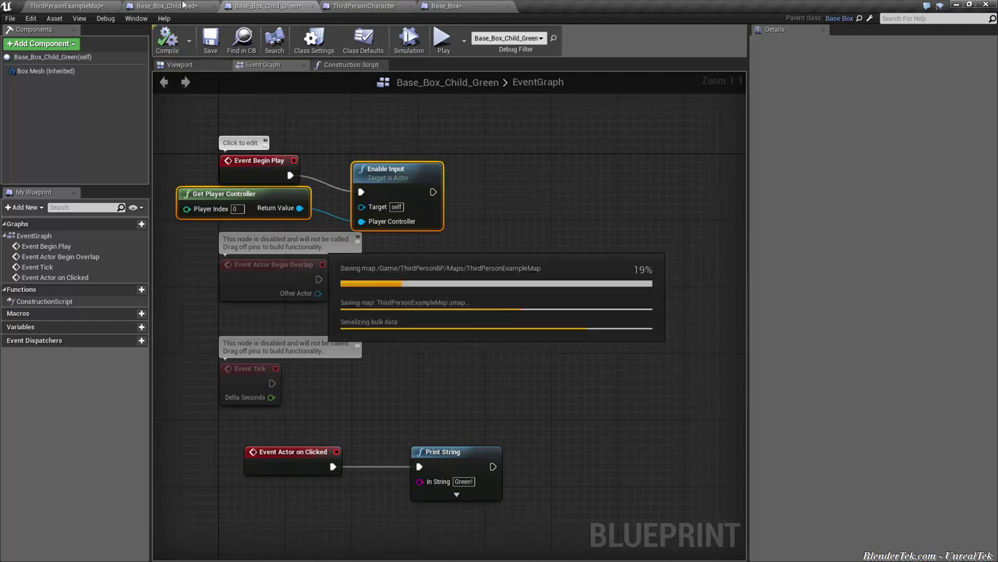
# Step: Place the Set Enable Click Events node after Set Show Mouse Cursor in ThirdPersonCharacter
pyautogui.click(444, 6)
pyautogui.click(364, 5)
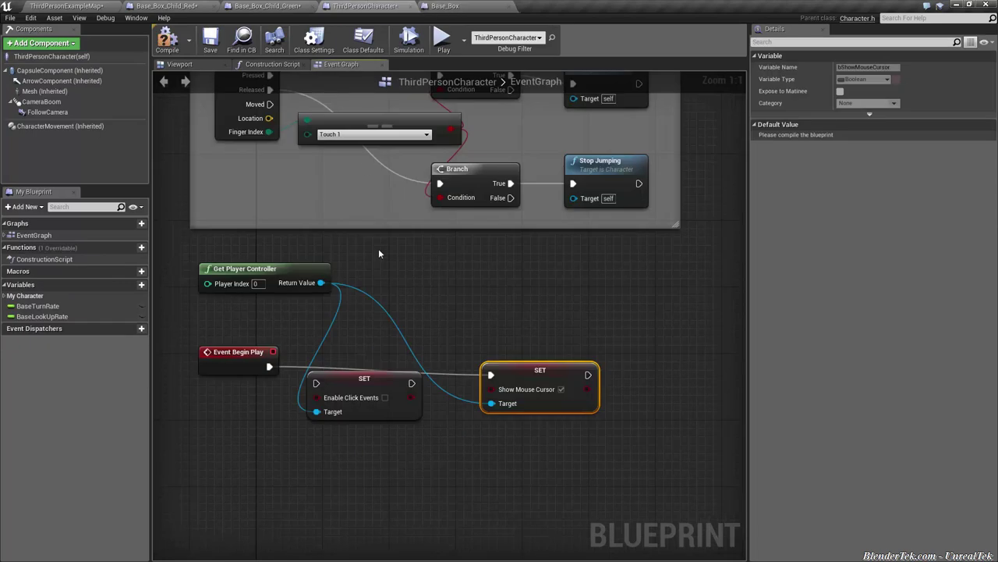
pyautogui.moveTo(344, 379)
pyautogui.mouseDown()
pyautogui.moveTo(353, 370)
pyautogui.moveTo(701, 377)
pyautogui.mouseUp()
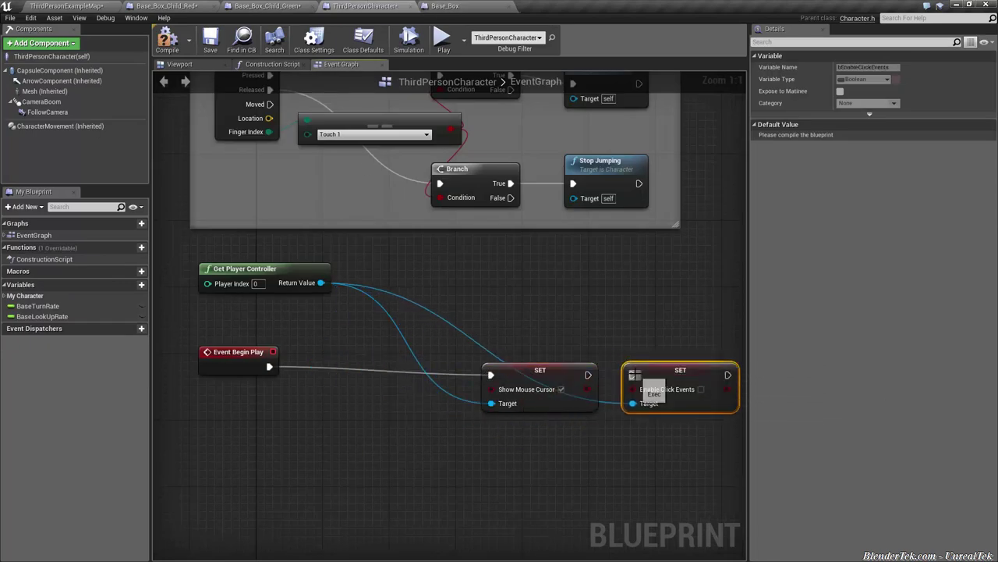
pyautogui.moveTo(632, 375); pyautogui.dragTo(589, 375)
# Step: Review the green child's Enable Input and Print String nodes
pyautogui.click(272, 6)
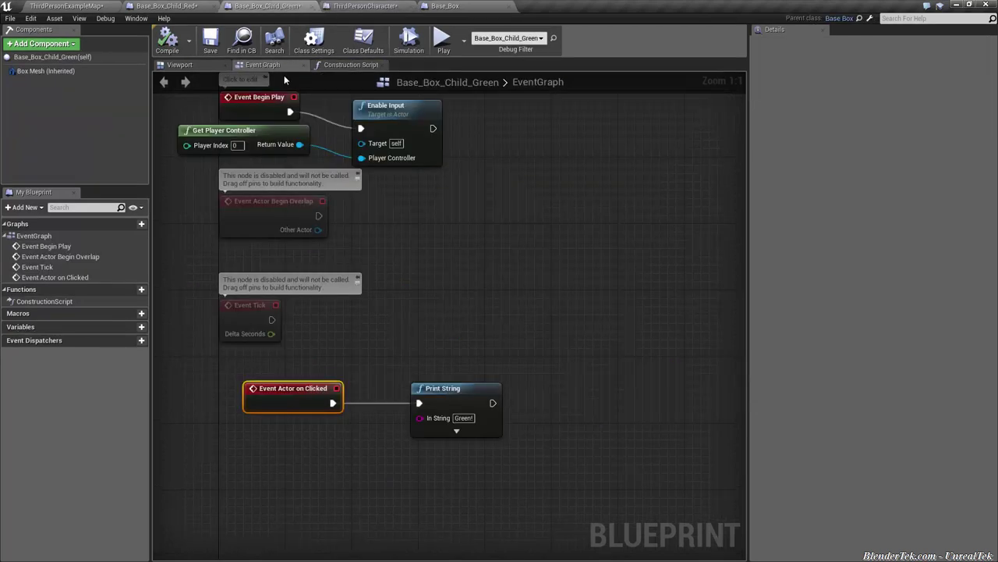
pyautogui.click(409, 161)
pyautogui.click(461, 441)
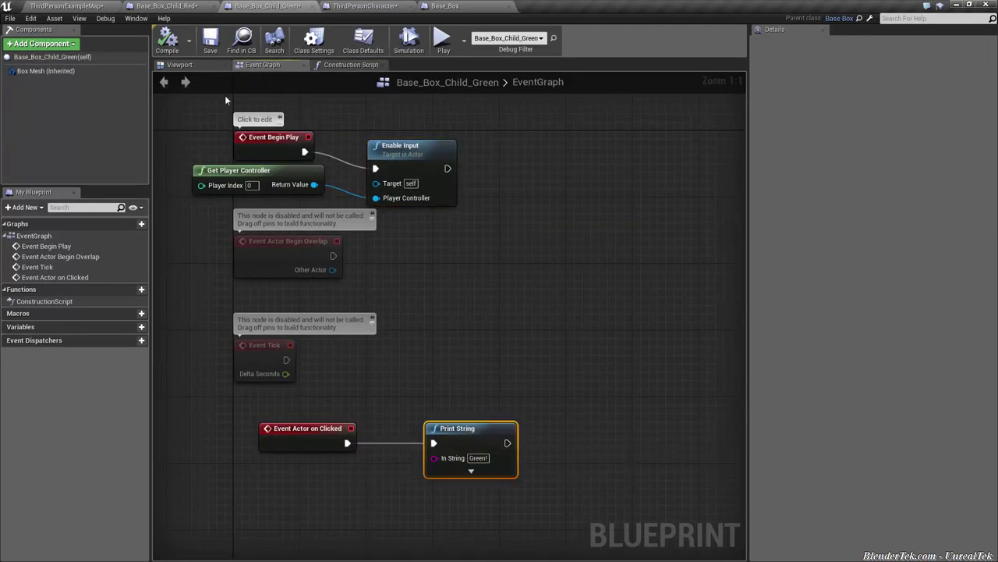
pyautogui.click(166, 5)
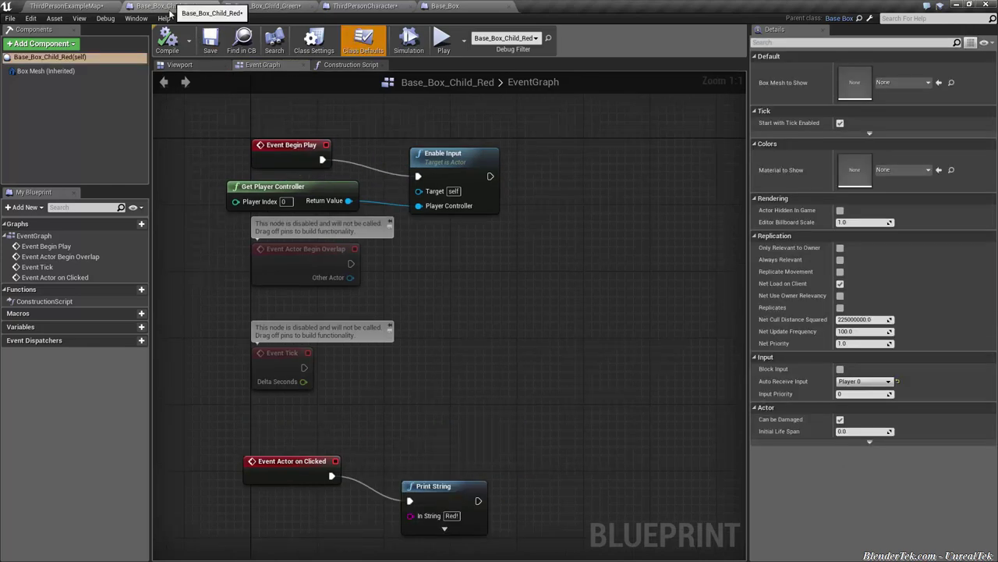
pyautogui.click(443, 39)
pyautogui.doubleClick(223, 290)
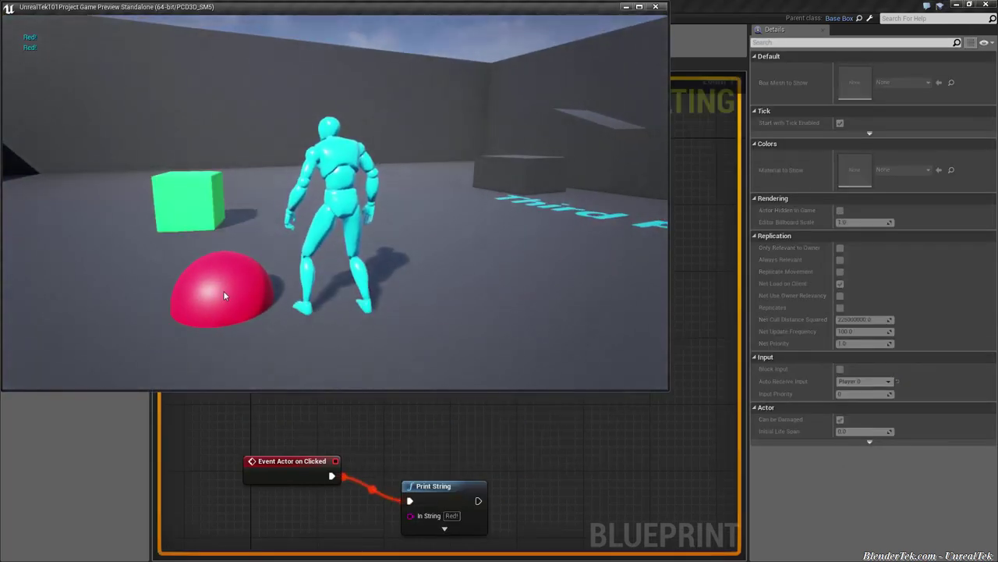
pyautogui.press('w')
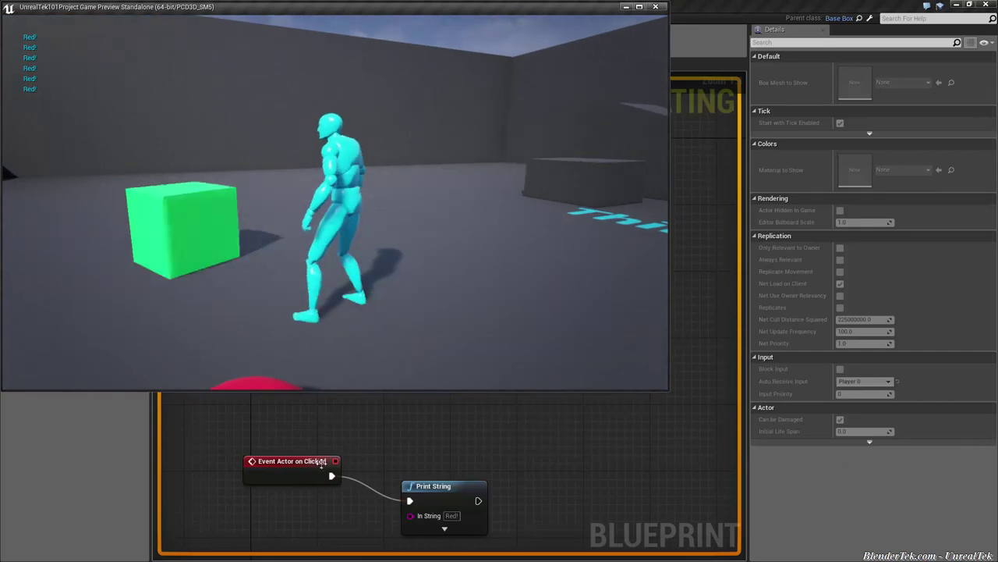
pyautogui.doubleClick(223, 252)
pyautogui.press('Escape')
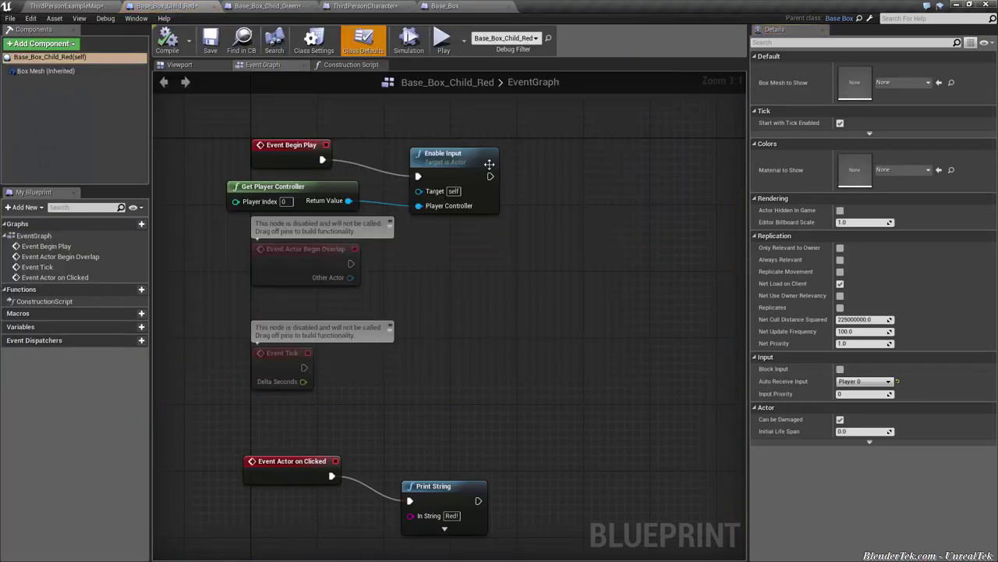
# Step: Remove the Get Player Controller and Enable Input nodes from both child Blueprints
pyautogui.moveTo(558, 168); pyautogui.dragTo(226, 212)
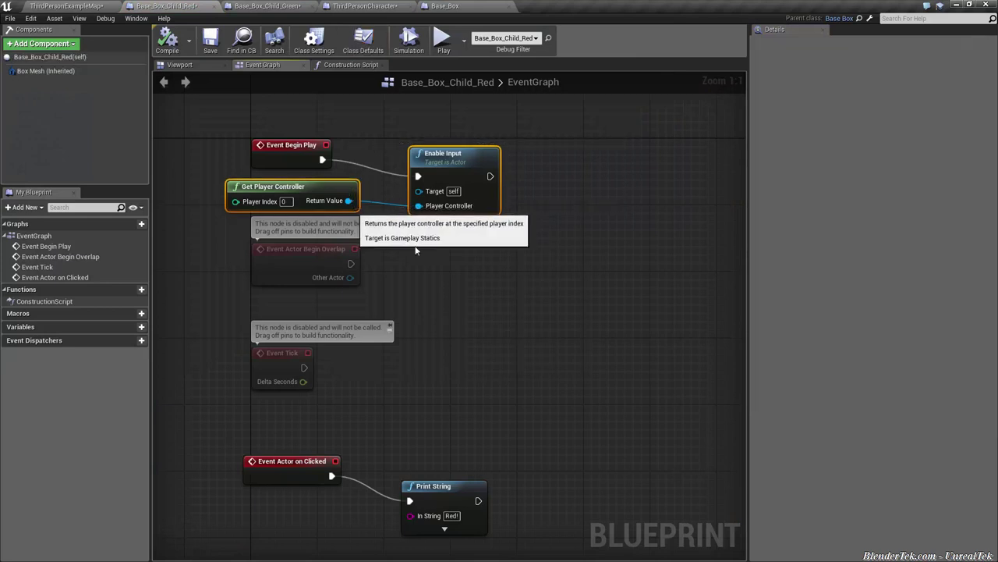
pyautogui.press('Delete')
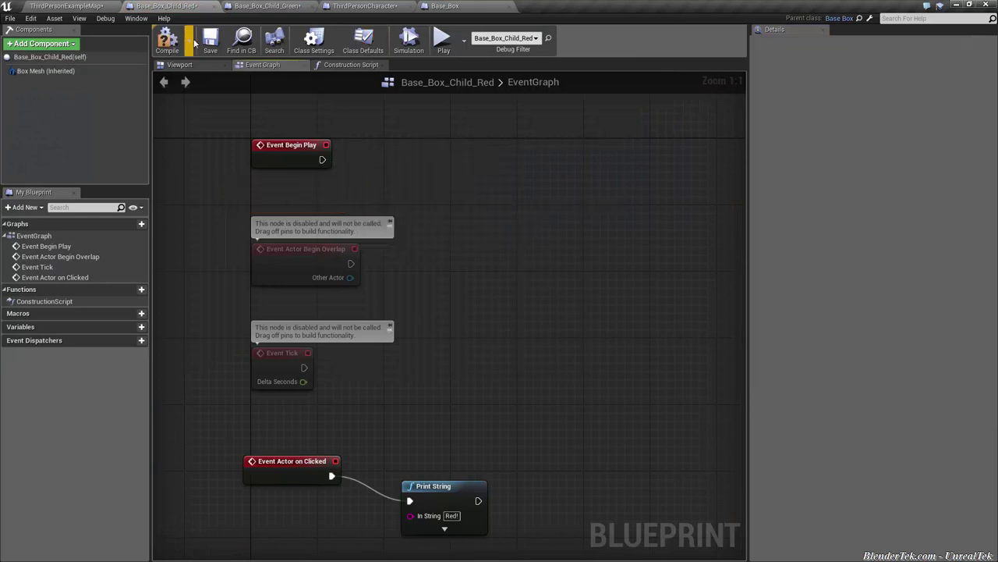
pyautogui.click(281, 6)
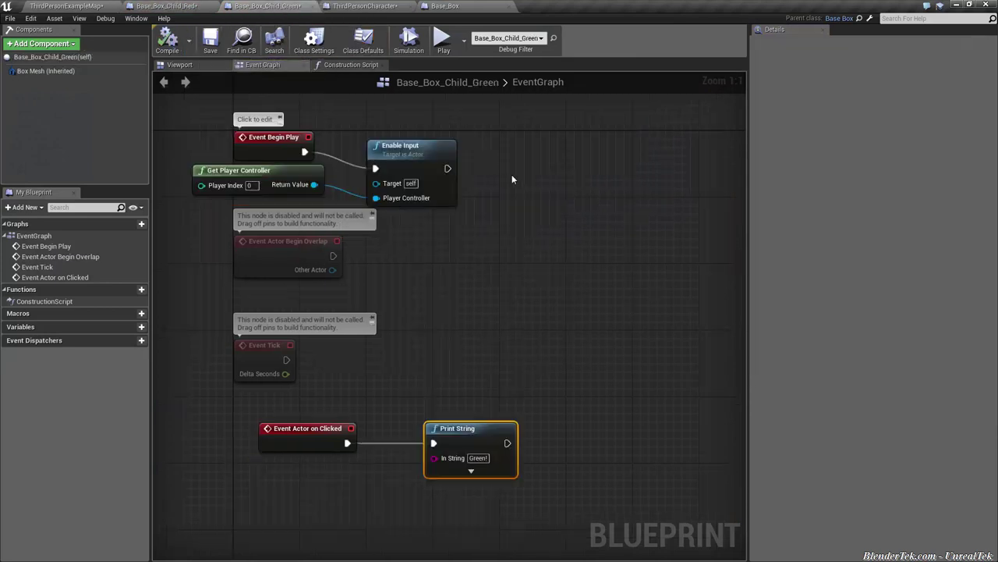
pyautogui.moveTo(539, 145); pyautogui.dragTo(318, 187)
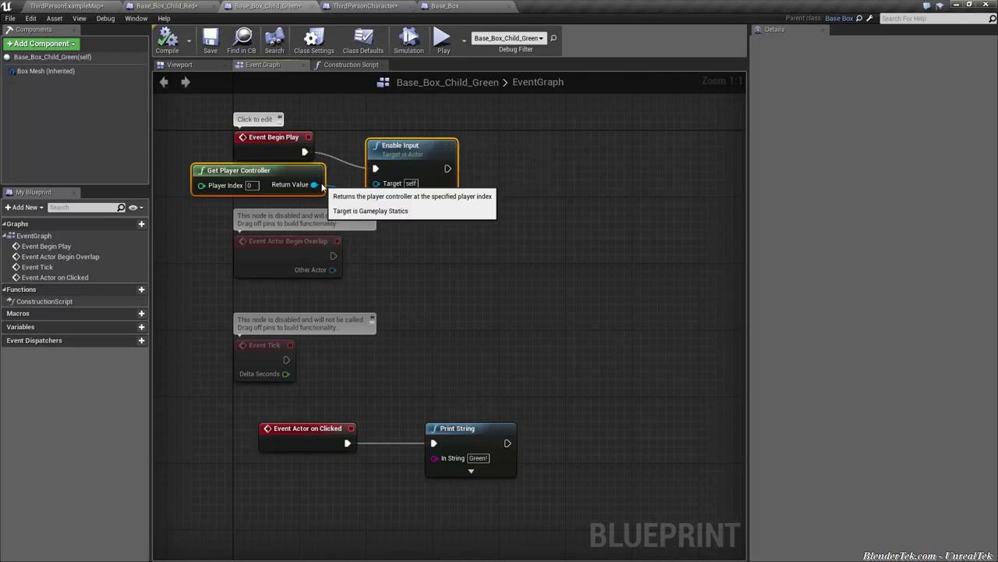
pyautogui.press('Delete')
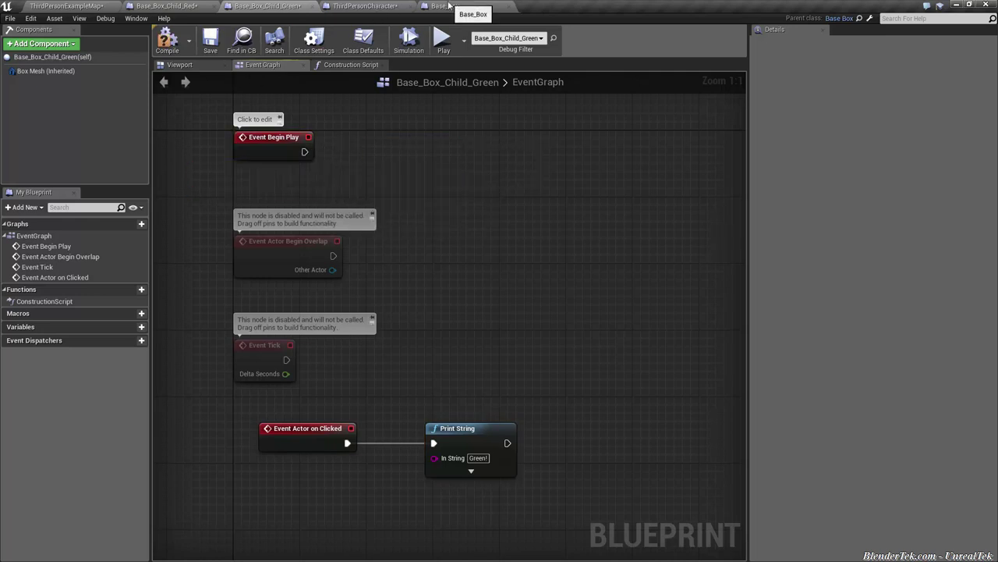
# Step: Paste the input nodes into Base_Box beside Event Begin Play
pyautogui.click(445, 6)
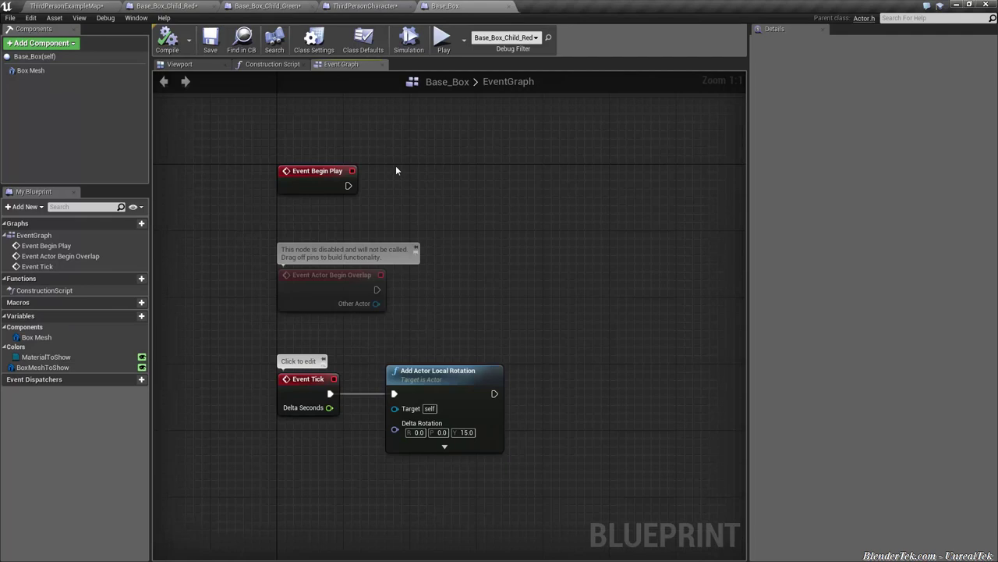
pyautogui.hotkey('ctrl', 'v')
pyautogui.moveTo(516, 168); pyautogui.dragTo(405, 205)
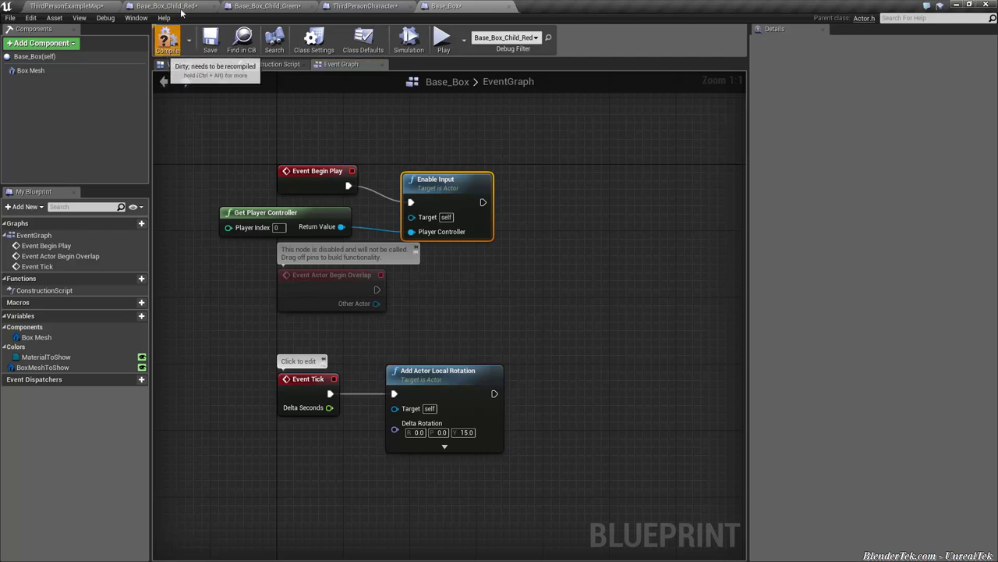
# Step: Start a play-test and click the red sphere to print Red!
pyautogui.click(167, 6)
pyautogui.click(252, 10)
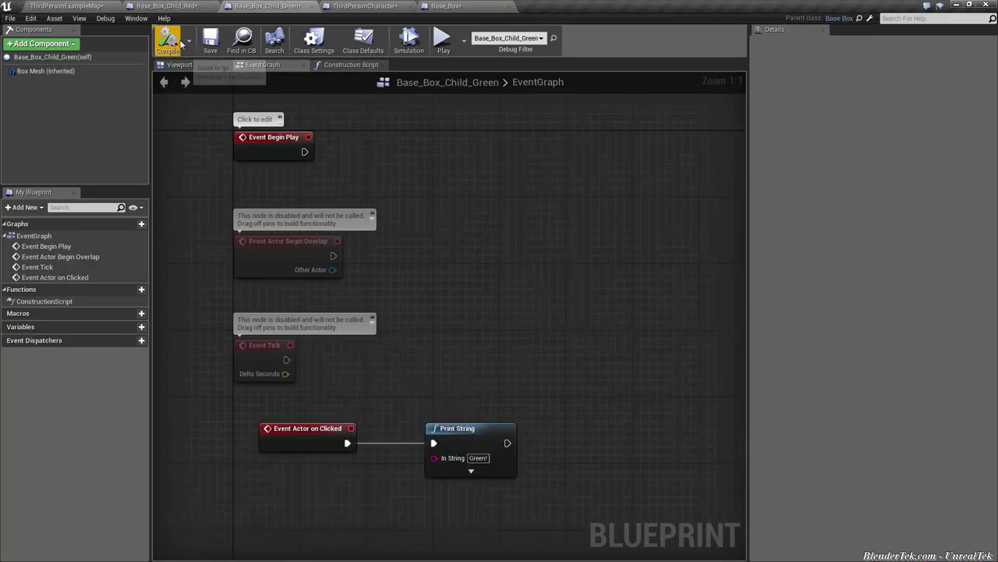
pyautogui.click(442, 39)
pyautogui.click(276, 207)
# Step: Click the red sphere and green cube repeatedly to see Red! and Green!, then stop
pyautogui.doubleClick(281, 202)
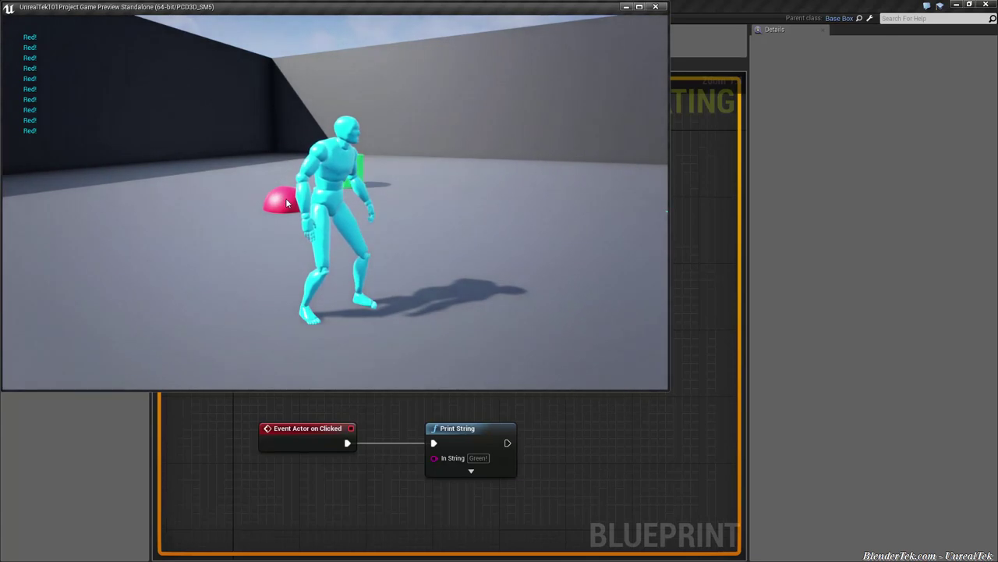
pyautogui.doubleClick(270, 228)
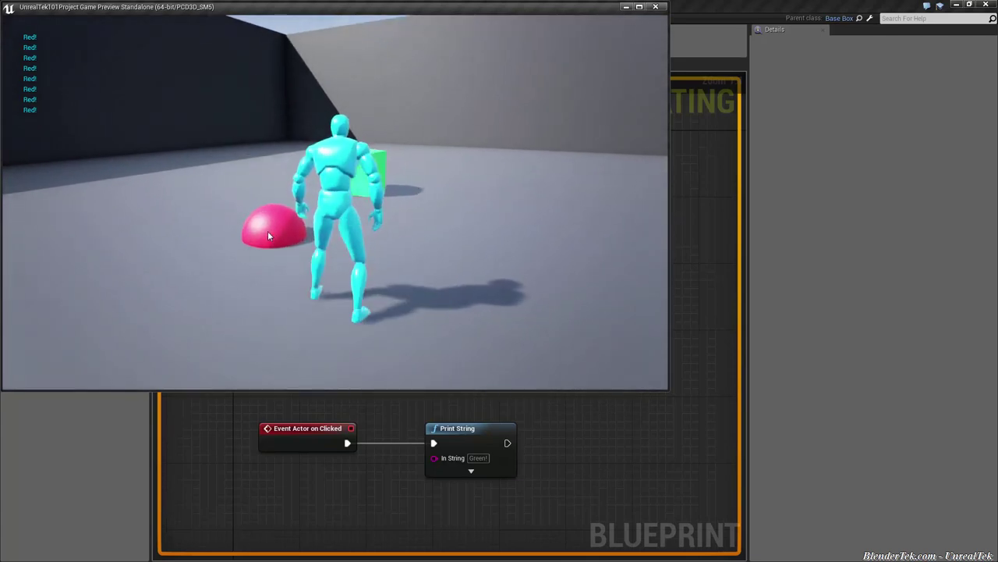
pyautogui.press('w')
pyautogui.doubleClick(287, 218)
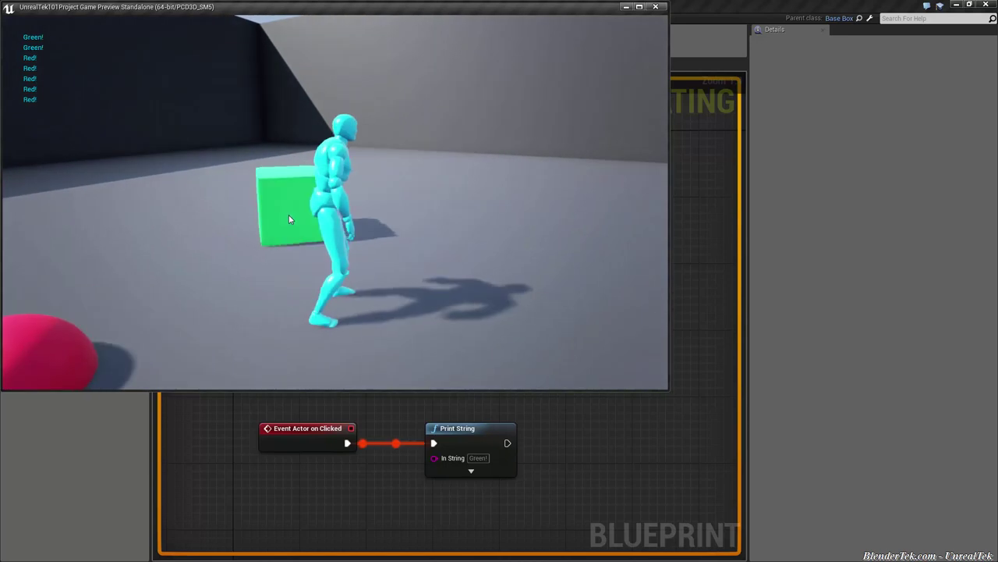
pyautogui.click(289, 218)
pyautogui.doubleClick(288, 219)
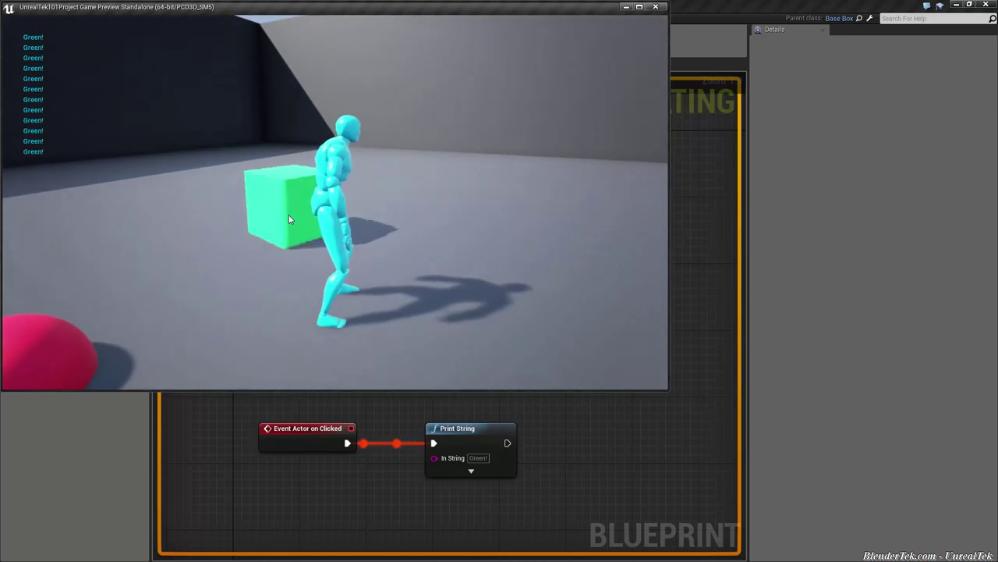
pyautogui.press('Escape')
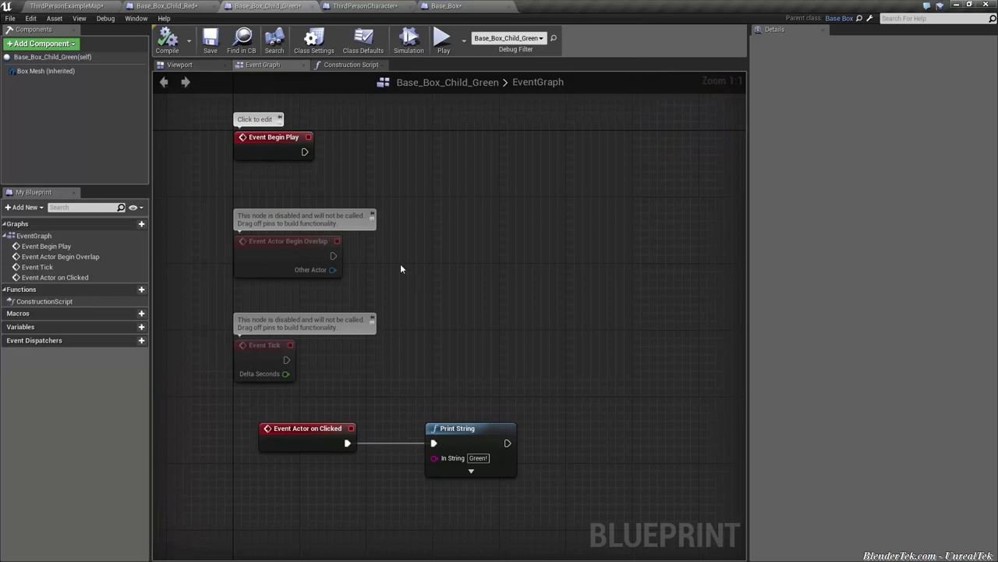
# Step: Add an Add Actor Local Offset node with Z 100 after the Print String node
pyautogui.moveTo(397, 281)
pyautogui.mouseDown(button='right')
pyautogui.moveTo(443, 297)
pyautogui.moveTo(455, 391)
pyautogui.mouseUp(button='right')
pyautogui.click(435, 377)
pyautogui.moveTo(435, 376); pyautogui.dragTo(495, 371)
pyautogui.write('set actor local')
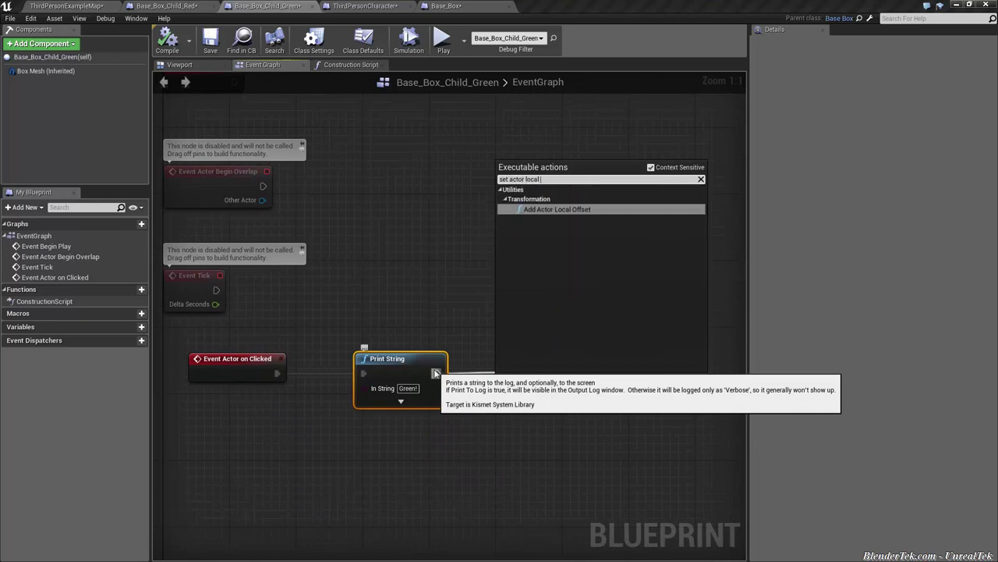
pyautogui.write('i')
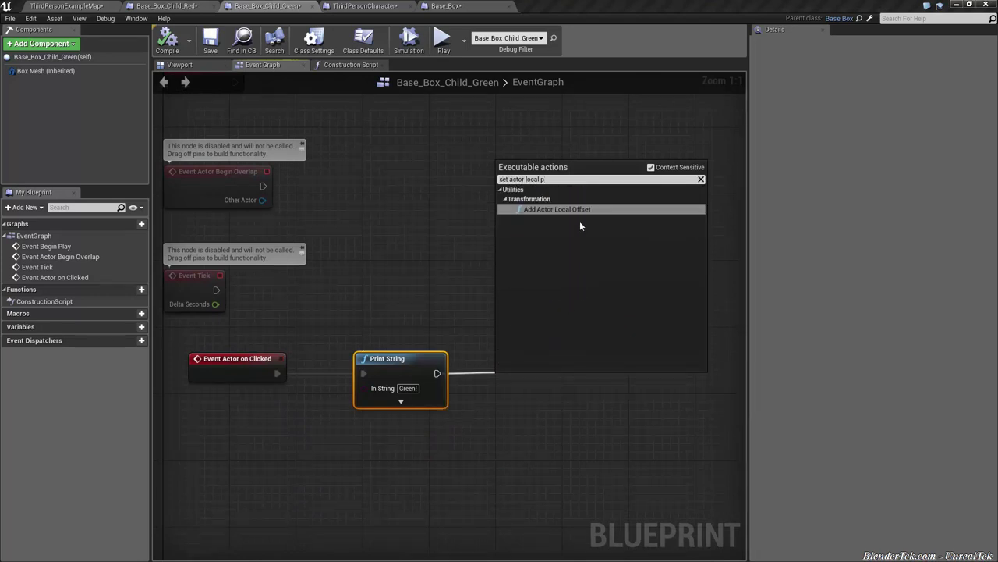
pyautogui.click(580, 216)
pyautogui.write('d')
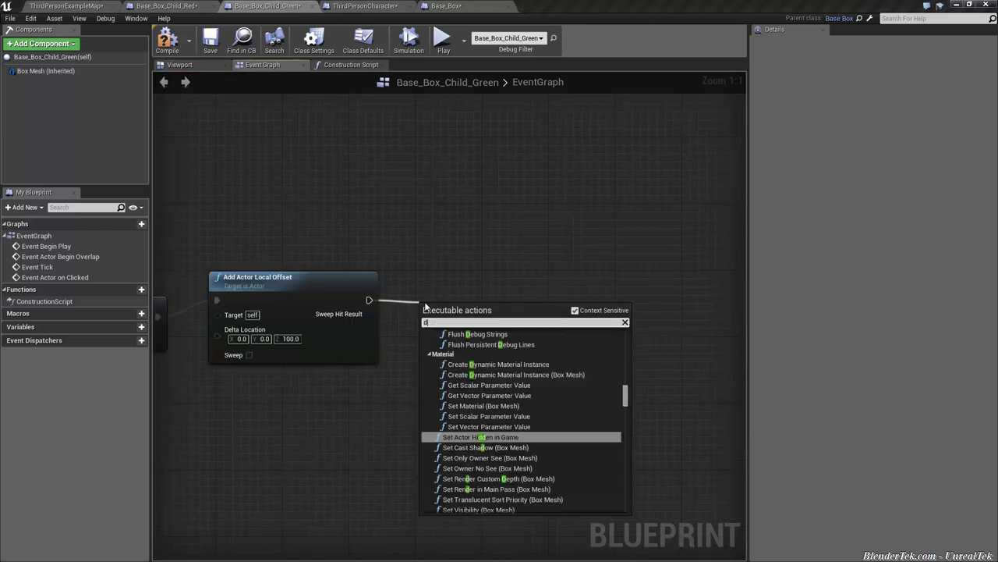
# Step: Chain a Destroy Actor node after the local offset node
pyautogui.write('estroy actor')
pyautogui.press('Return')
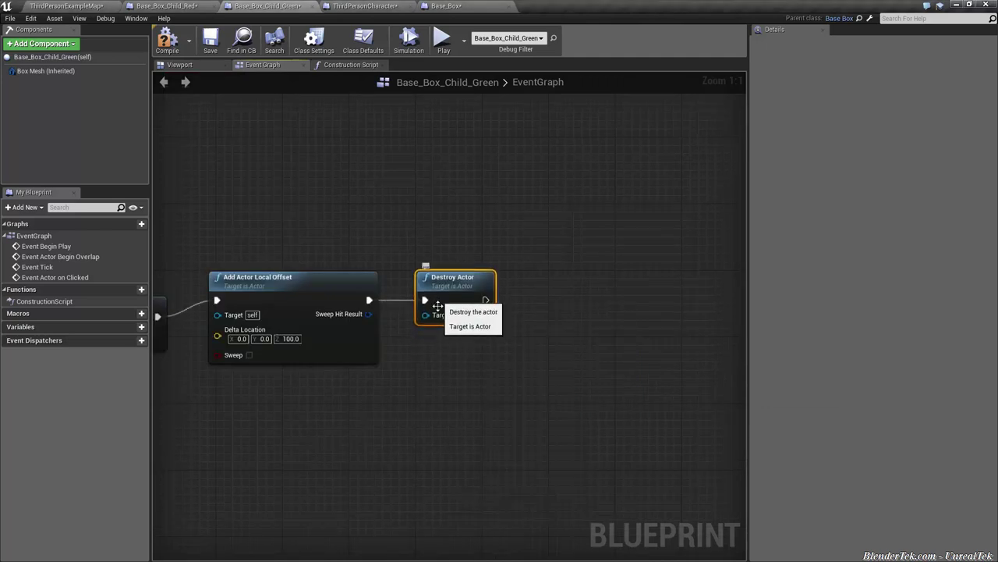
pyautogui.moveTo(401, 421); pyautogui.dragTo(617, 417, button='right')
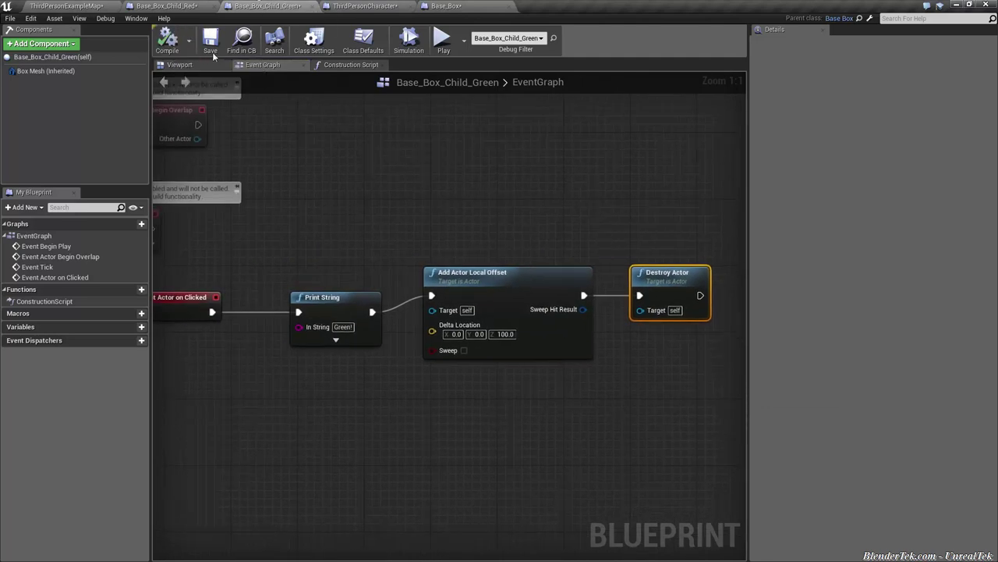
# Step: Start a play-test from the Base_Box blueprint and walk the character to the green cube
pyautogui.click(162, 6)
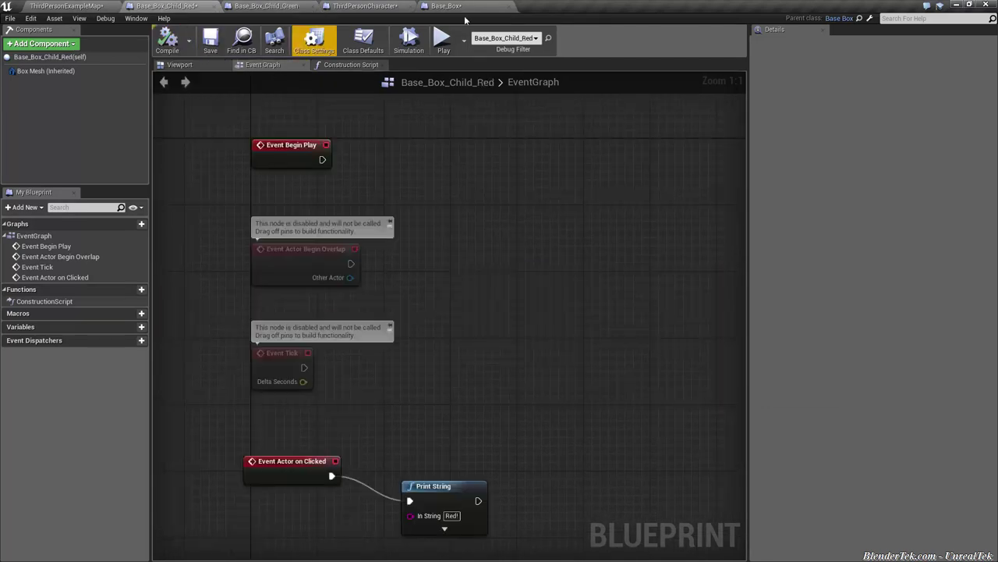
pyautogui.click(439, 7)
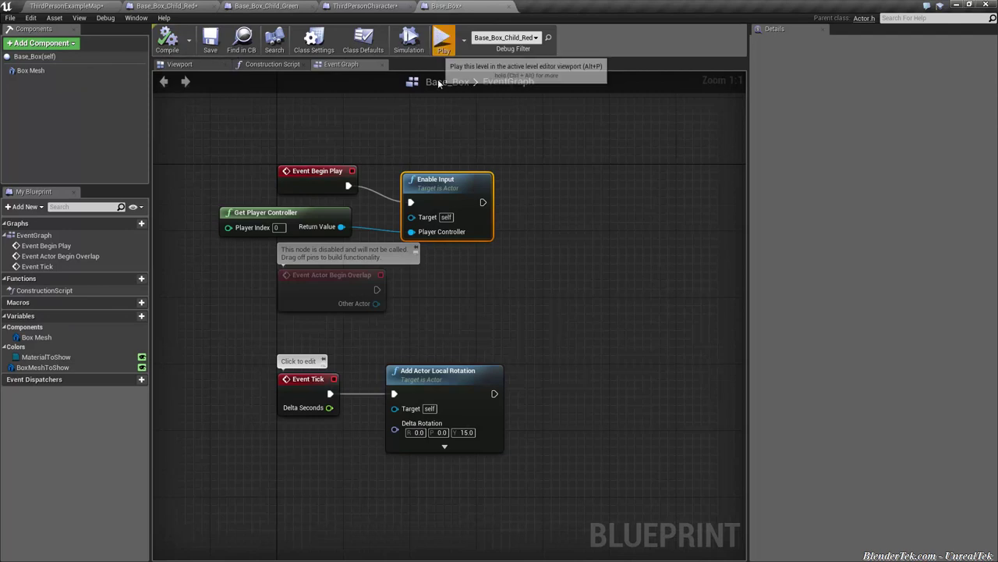
pyautogui.click(442, 39)
pyautogui.press('w')
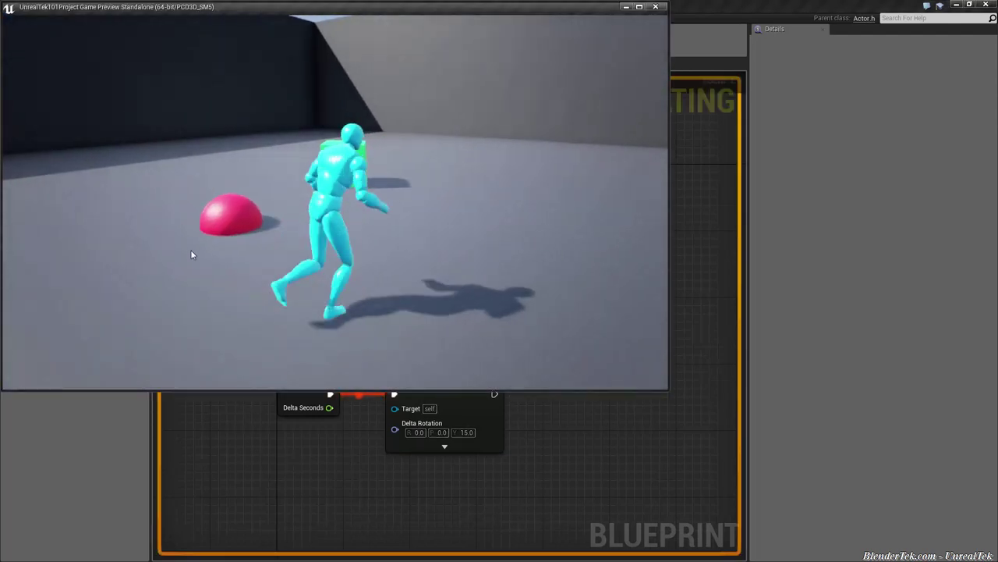
pyautogui.press('w')
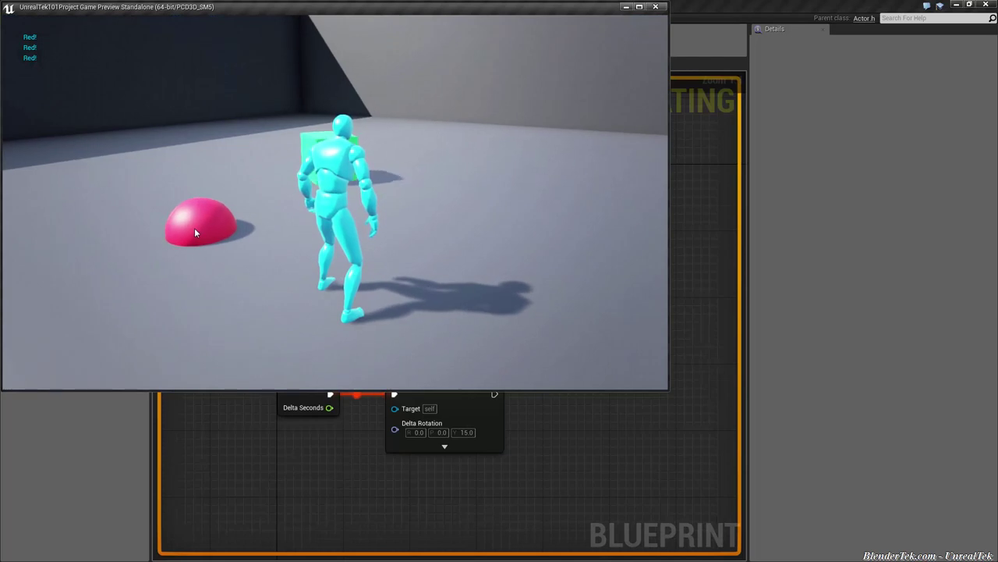
pyautogui.press('d')
pyautogui.press('w')
pyautogui.press('a')
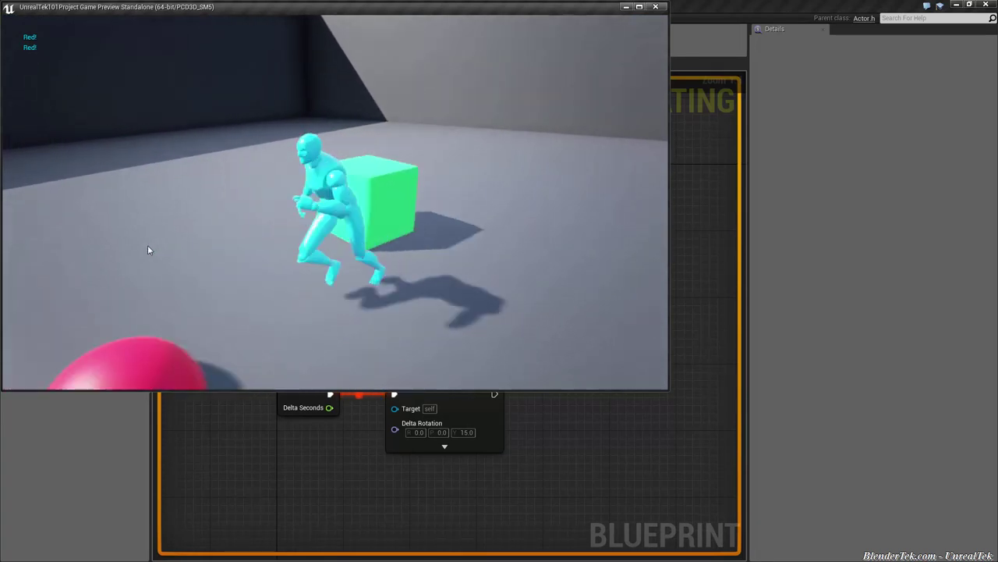
pyautogui.press('d')
pyautogui.press('a')
pyautogui.press('w')
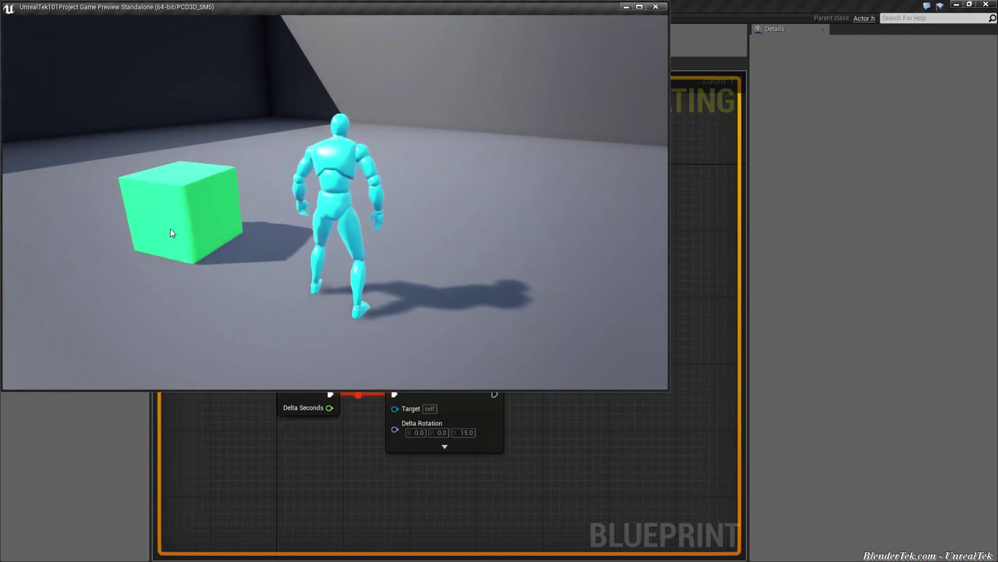
# Step: Click the green cube to destroy it and the red sphere to print Red!, then exit to ThirdPersonExampleMap
pyautogui.click(172, 232)
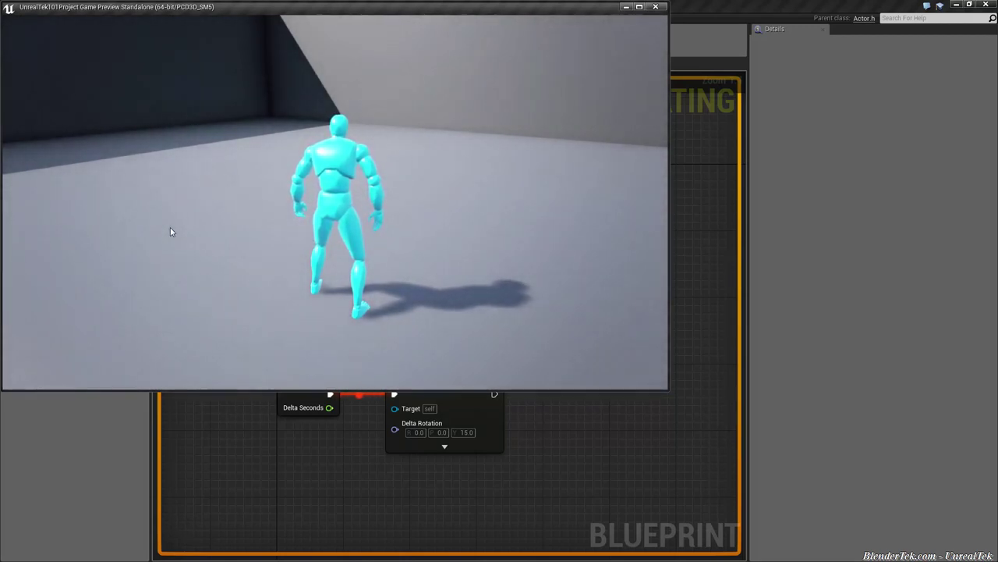
pyautogui.press('a')
pyautogui.click(234, 216)
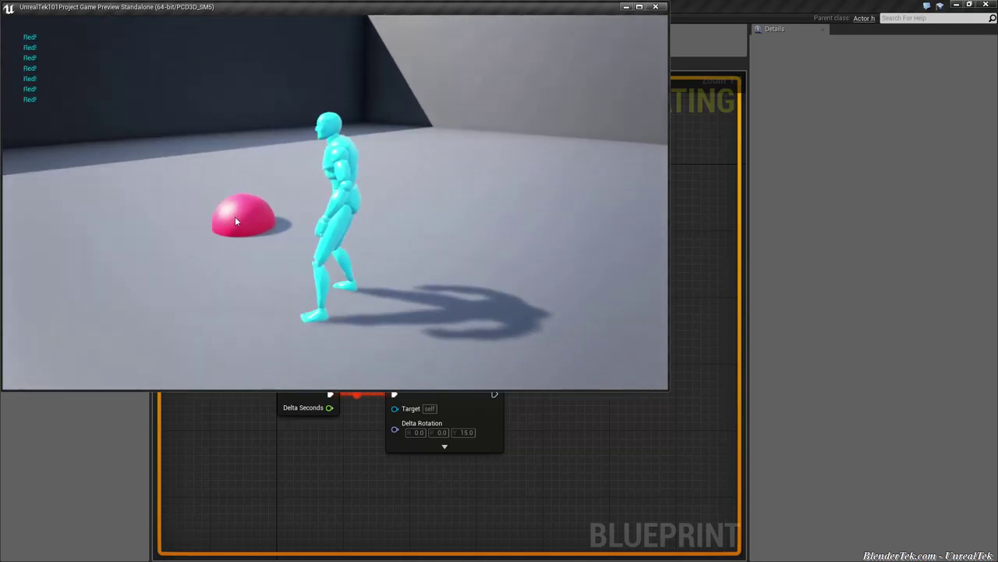
pyautogui.press('Escape')
pyautogui.click(67, 6)
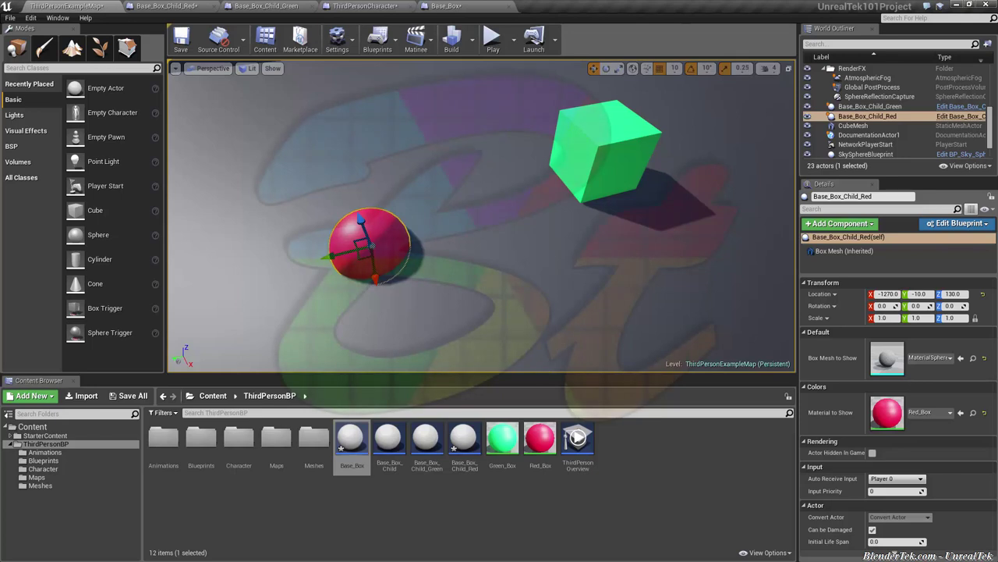
pyautogui.moveTo(553, 315); pyautogui.dragTo(553, 316, button='right')
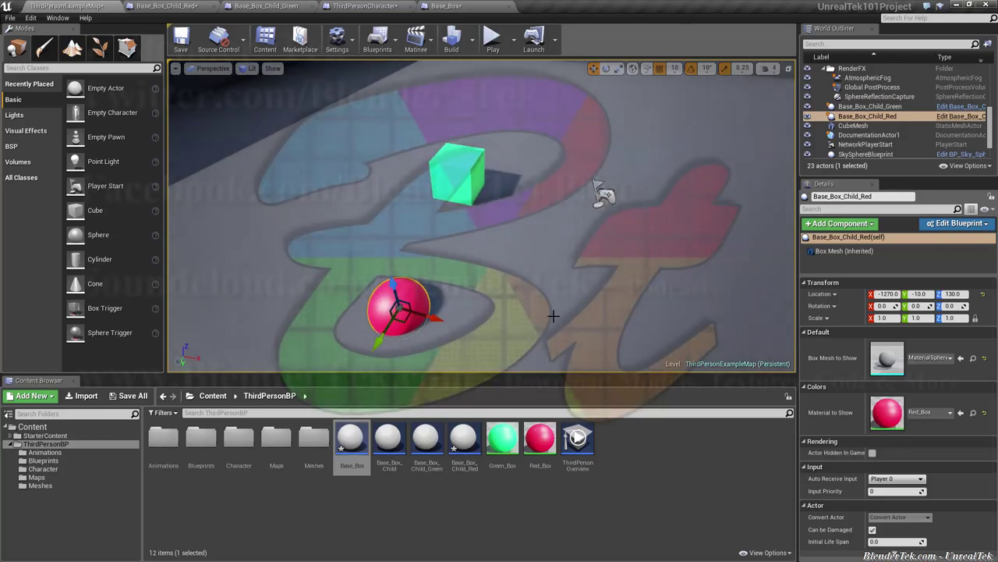